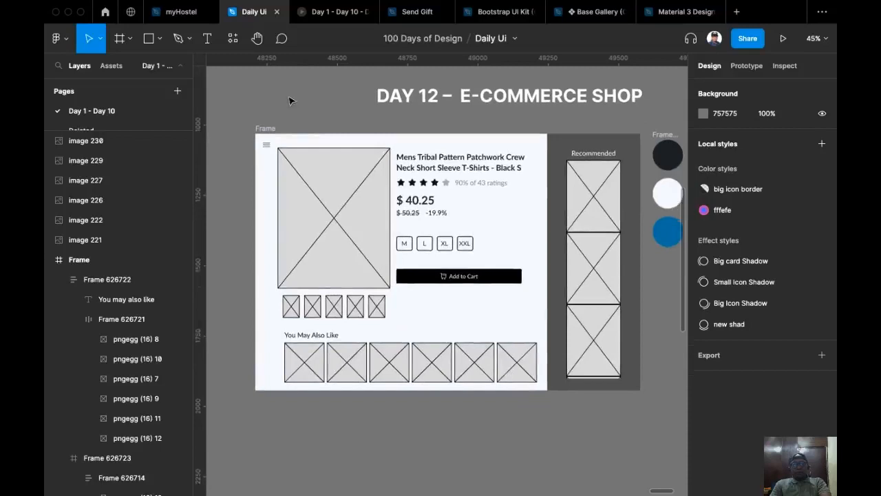
# - Duplicate the e-commerce wireframe frame together with its color swatch frame onto empty canvas beyond the product images
pyautogui.moveTo(306, 108); pyautogui.dragTo(290, 109)
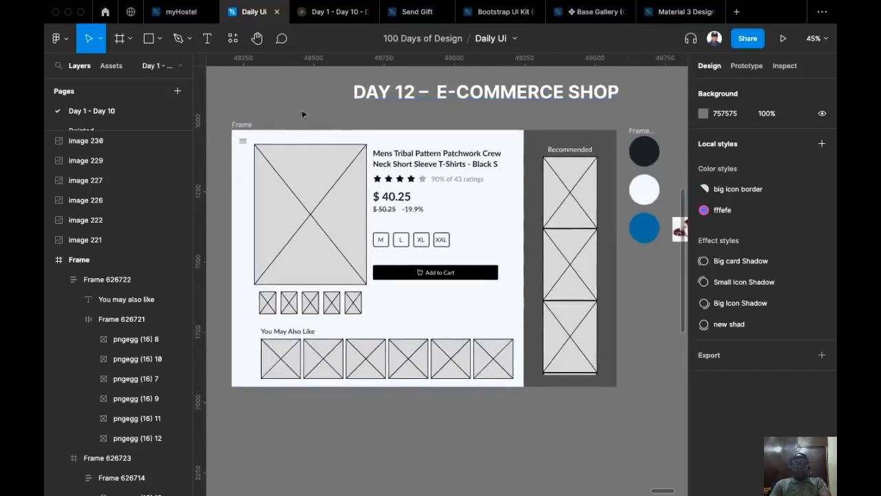
pyautogui.scroll(-5, 321, 110)
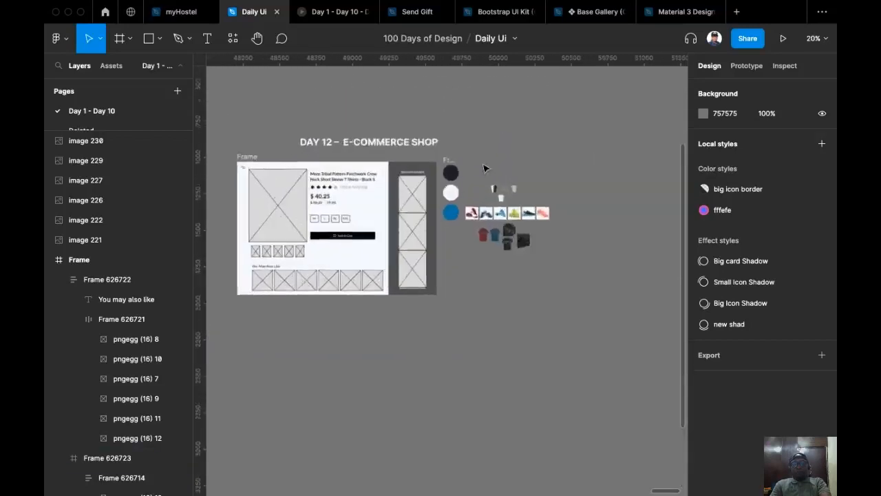
pyautogui.scroll(6, 483, 168)
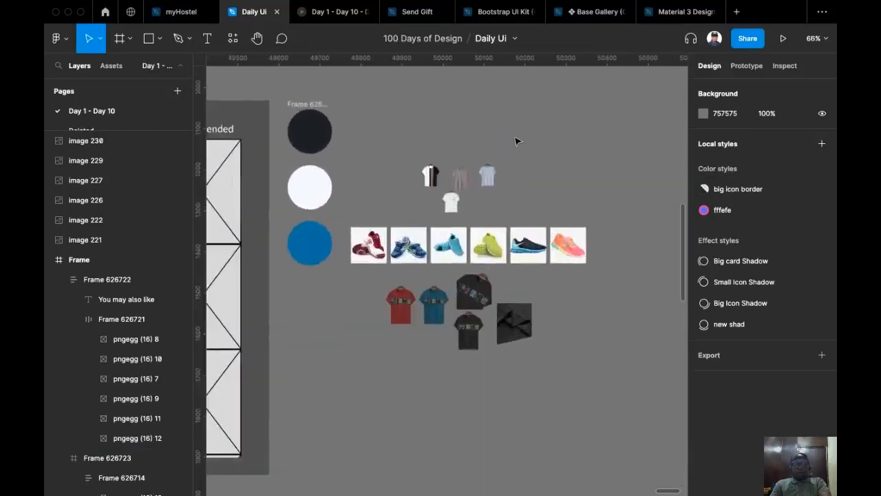
pyautogui.scroll(-6, 482, 148)
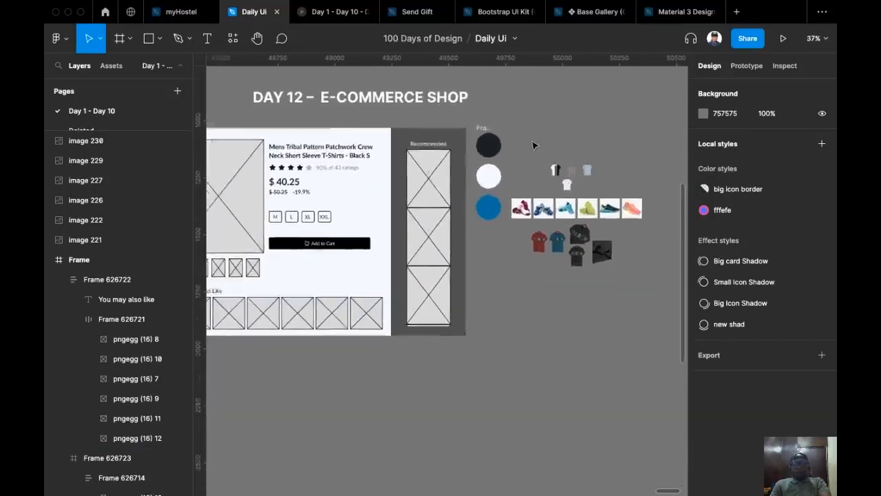
pyautogui.scroll(2, 532, 144)
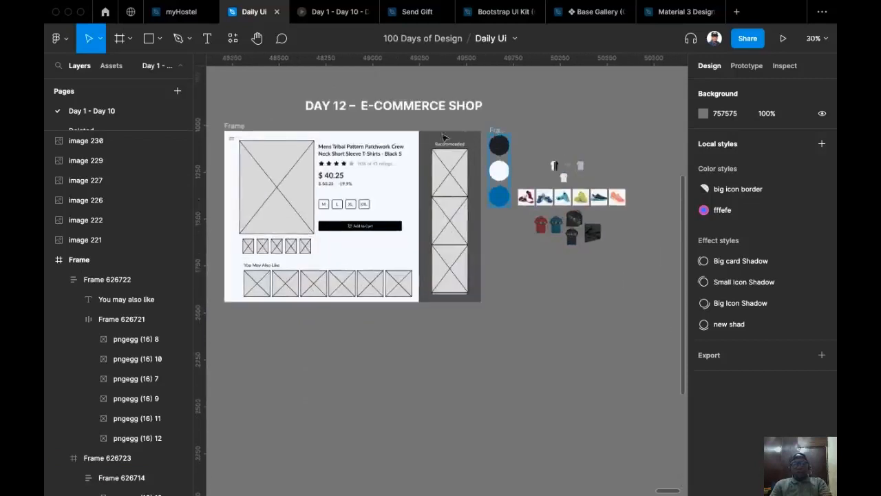
pyautogui.keyDown('shift'); pyautogui.click(238, 127); pyautogui.keyUp('shift')
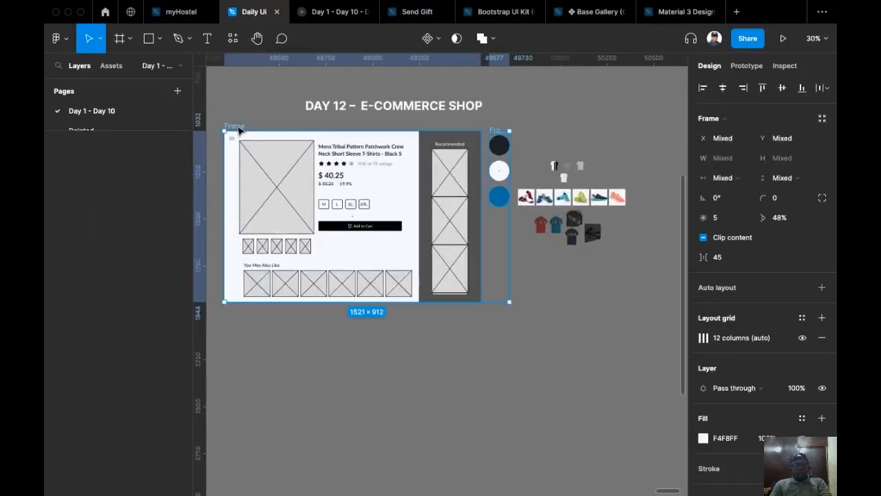
pyautogui.moveTo(239, 130); pyautogui.dragTo(663, 144)
pyautogui.hscroll(5, 363, 104)
pyautogui.scroll(2, 407, 138)
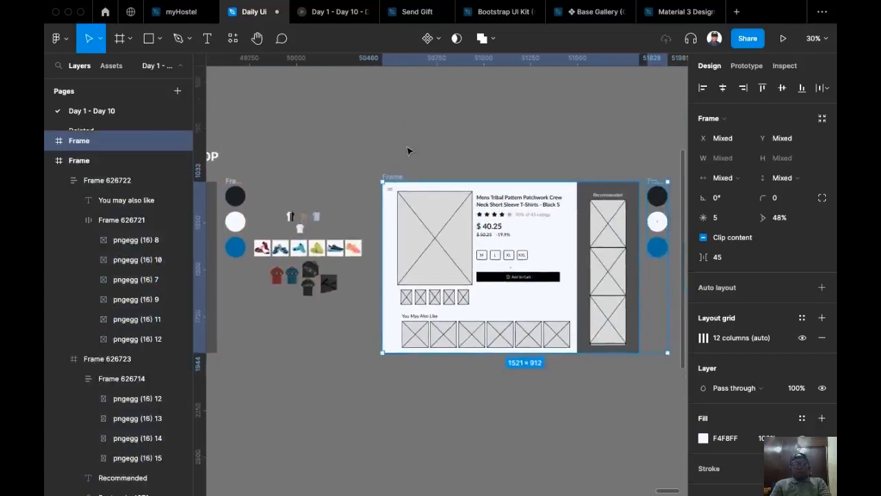
pyautogui.hscroll(3, 408, 151)
# - Move the duplicated swatch frame above the duplicated wireframe and arrange its three color circles horizontally
pyautogui.press('Escape')
pyautogui.moveTo(587, 171); pyautogui.dragTo(434, 100)
pyautogui.click(718, 270)
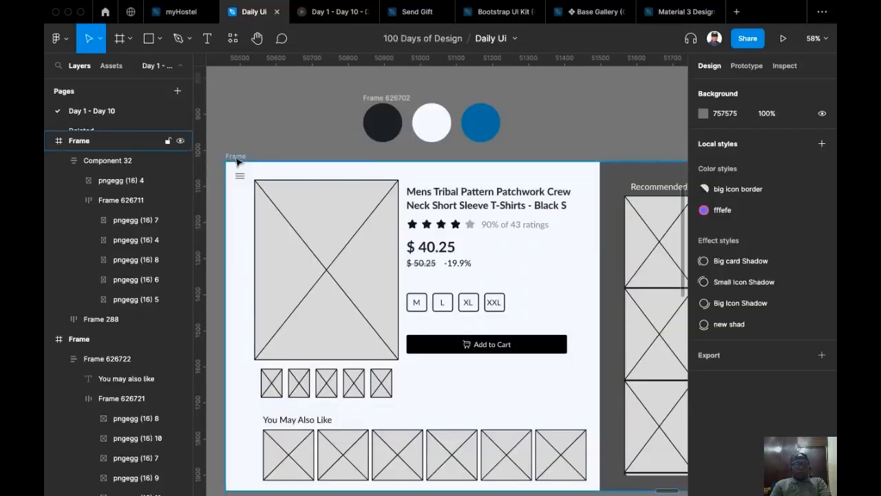
# - Rename the duplicated wireframe frame as "E commerce"
pyautogui.click(236, 158)
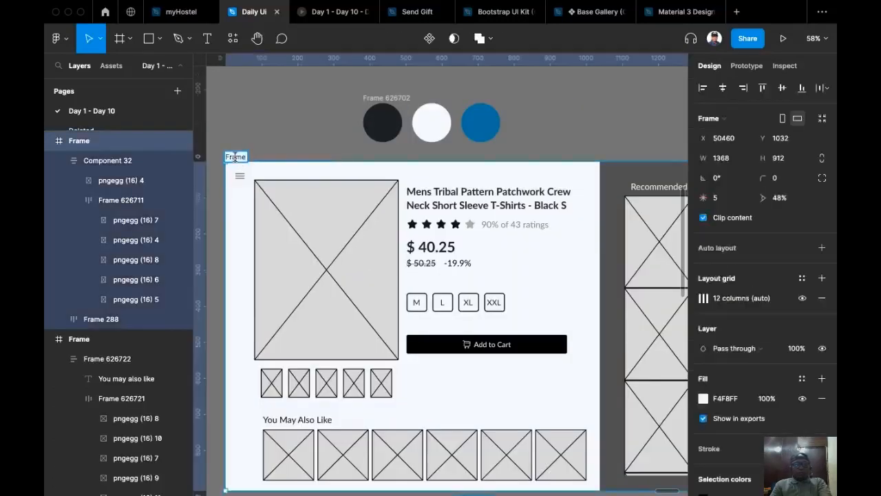
pyautogui.doubleClick(235, 157)
pyautogui.write('E co')
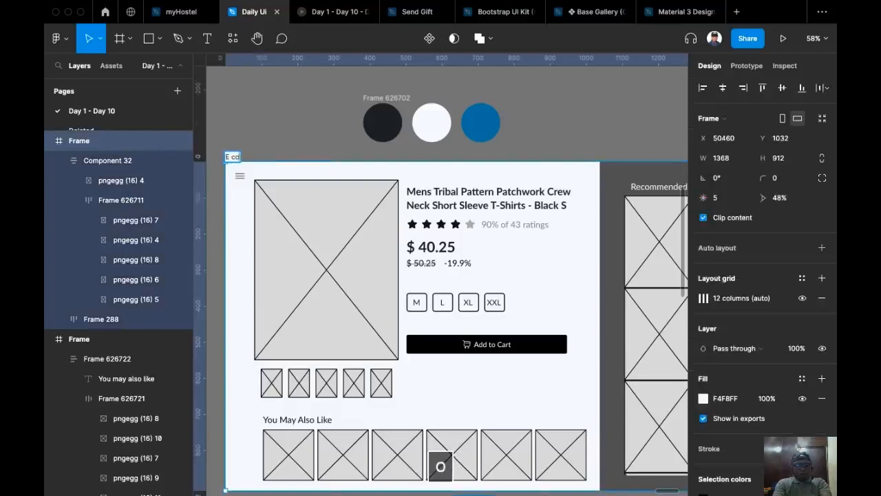
pyautogui.write('mmerce')
pyautogui.press('Return')
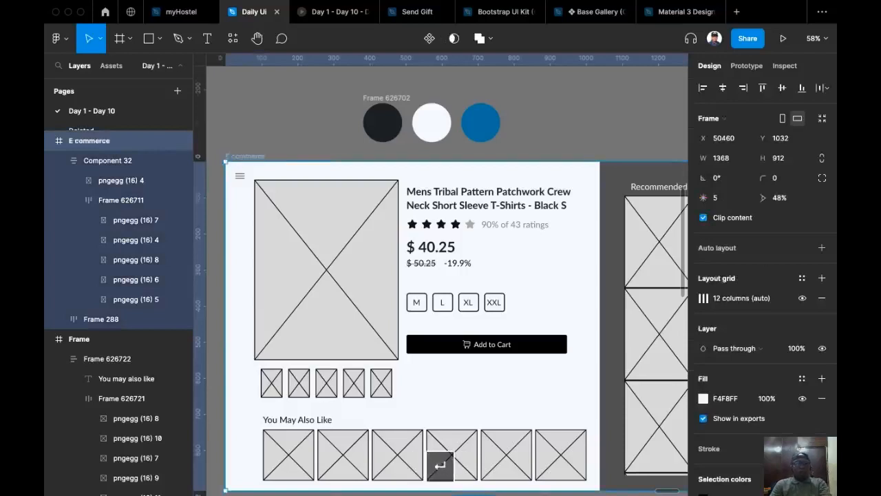
pyautogui.hotkey('shift', '2')
pyautogui.scroll(2, 299, 154)
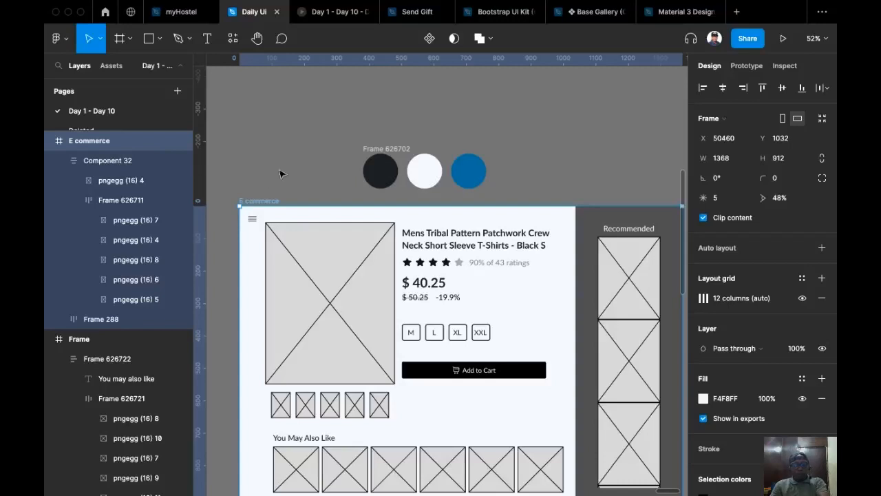
pyautogui.press('i')
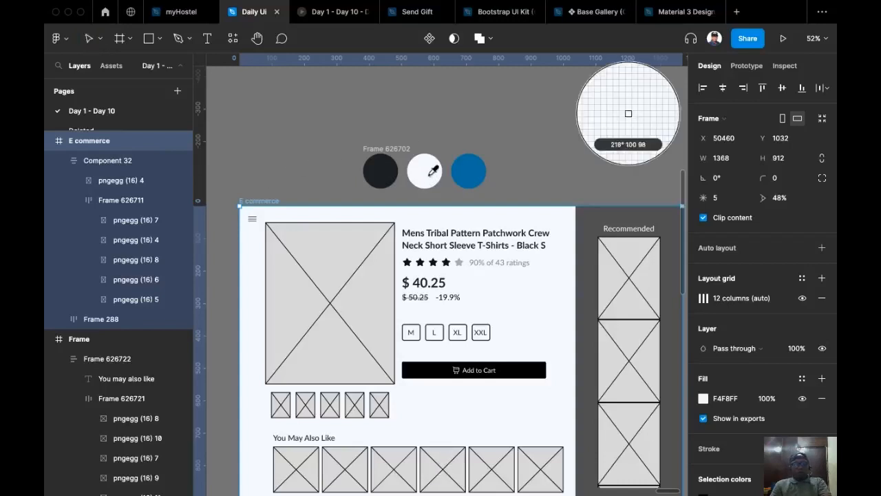
pyautogui.press('Escape')
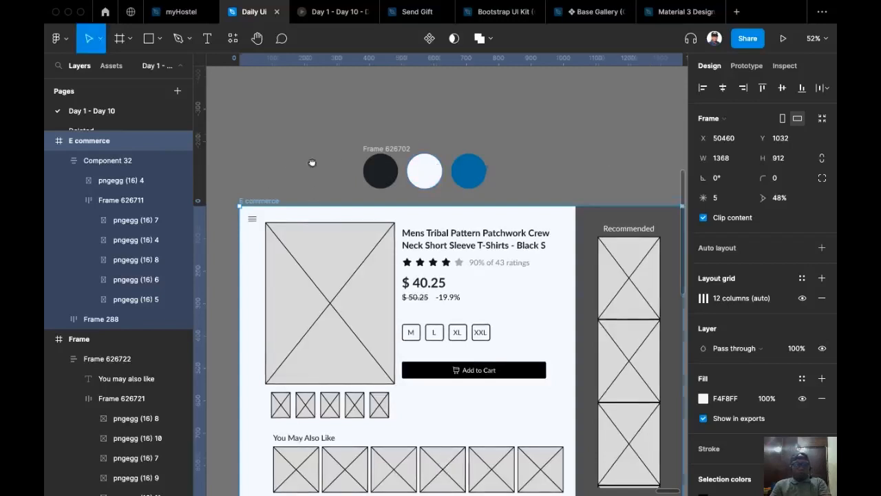
# - Set the margin of the E commerce frame's 12-column layout grid to 60
pyautogui.hotkey('shift', '2')
pyautogui.scroll(3, 303, 155)
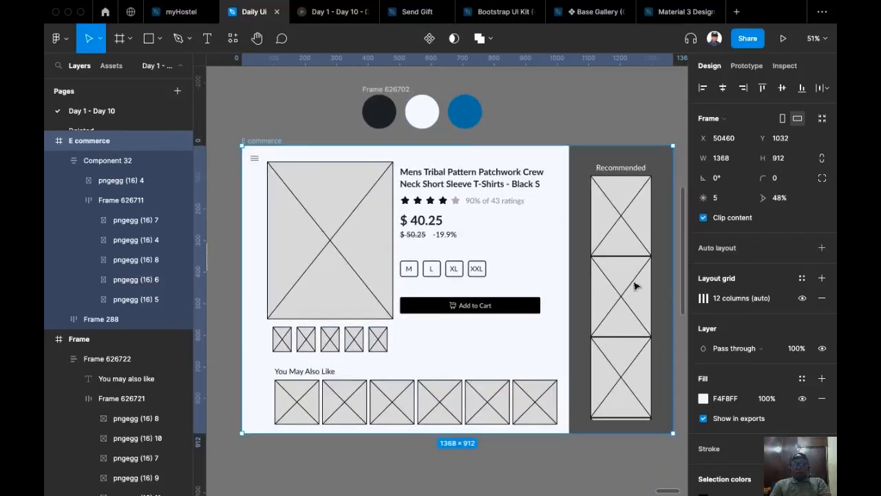
pyautogui.click(704, 299)
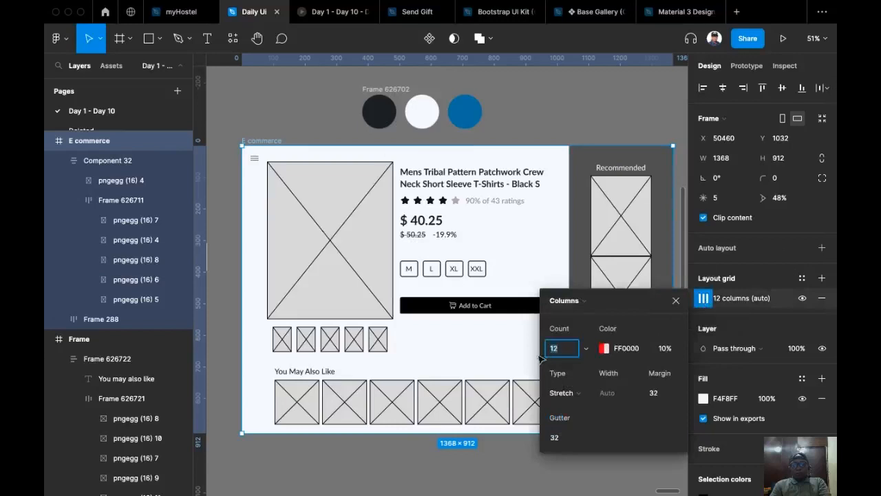
pyautogui.click(656, 396)
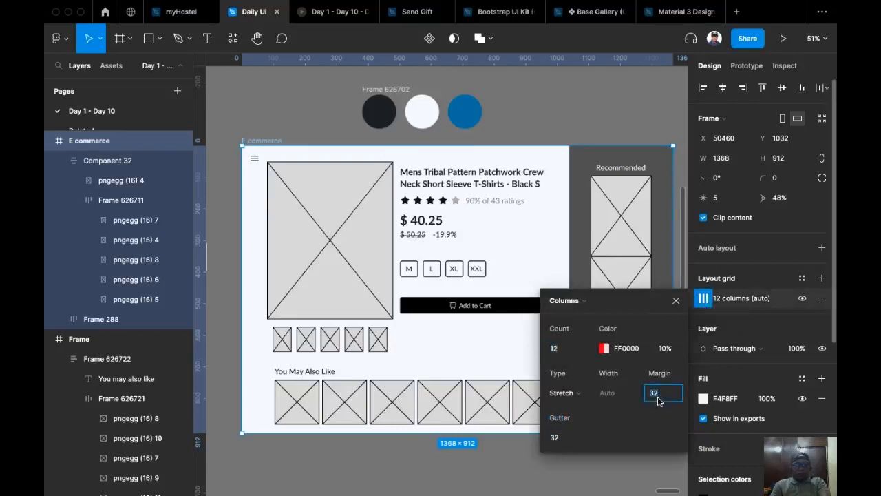
pyautogui.write('60')
pyautogui.press('Return')
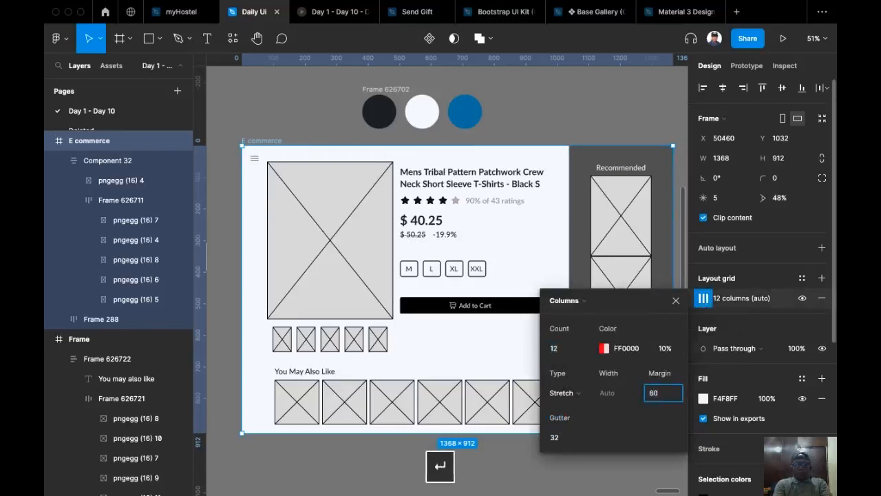
# - Show the layout grids to check the columns over the wireframe, and hide them again
pyautogui.hotkey('ctrl', 'g')
pyautogui.click(565, 116)
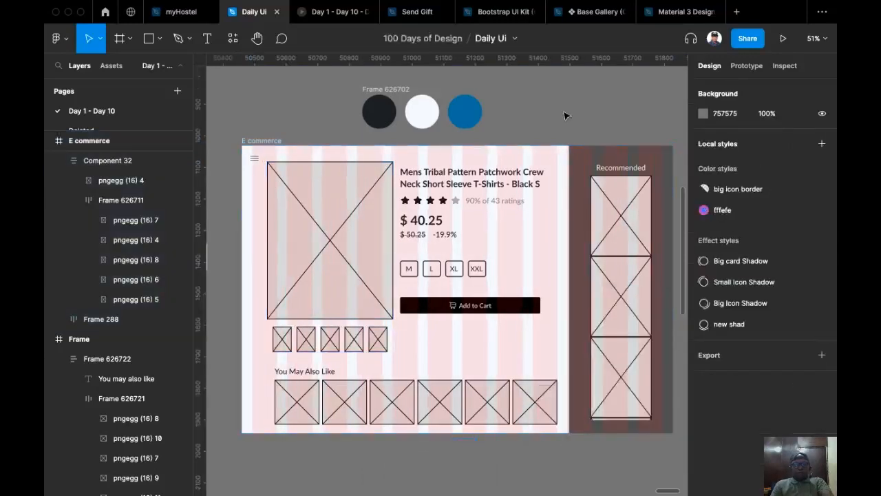
pyautogui.hotkey('ctrl', 'g')
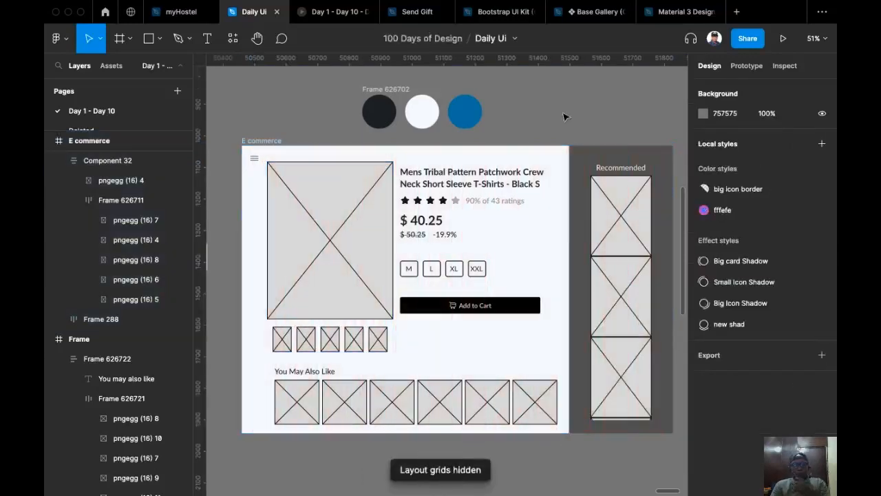
# - Examine the main image placeholder, the thumbnail row, the You May Also Like row and the Recommended column
pyautogui.scroll(-2, 597, 101)
pyautogui.scroll(4, 338, 186)
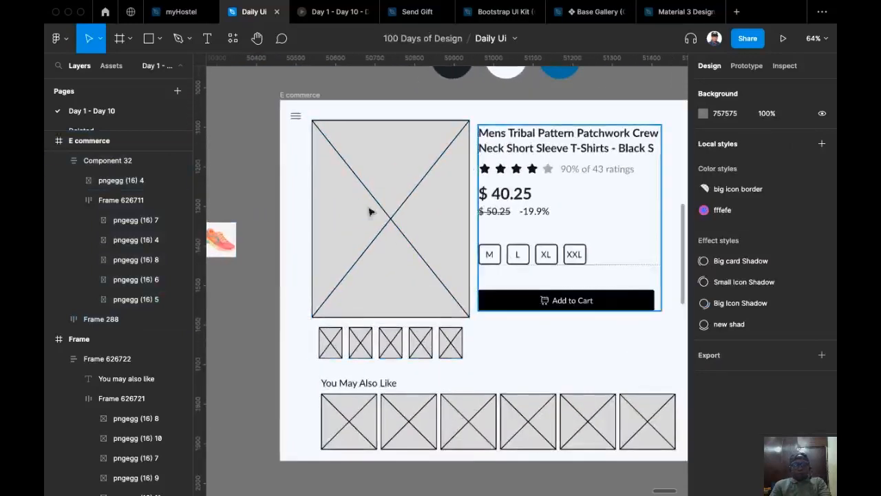
pyautogui.click(421, 222)
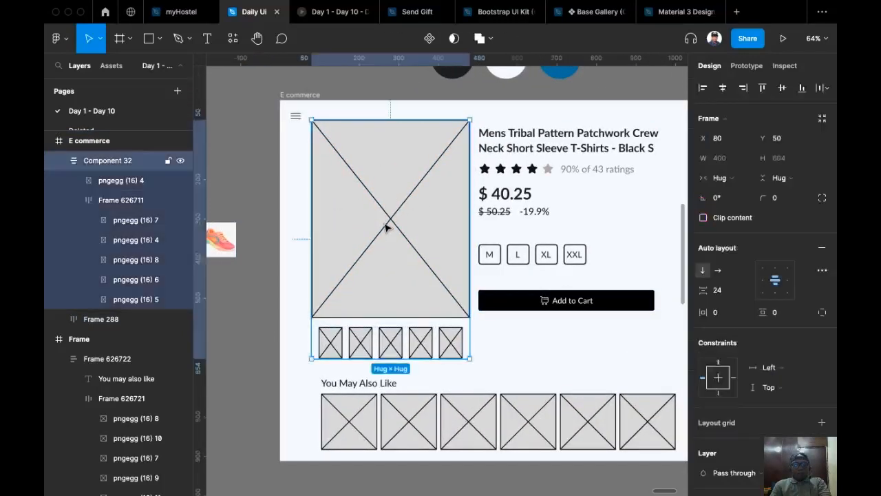
pyautogui.click(417, 215)
pyautogui.click(414, 340)
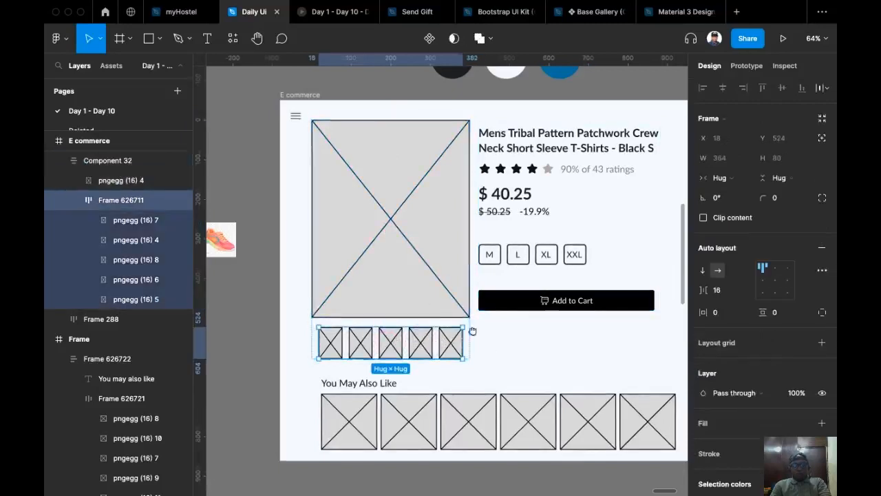
pyautogui.scroll(-2, 488, 347)
pyautogui.hscroll(2, 487, 346)
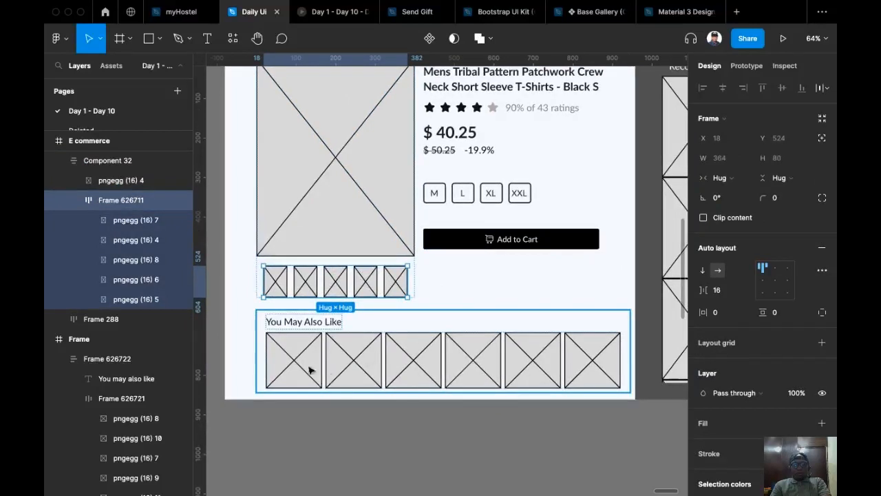
pyautogui.scroll(3, 547, 234)
pyautogui.hscroll(6, 548, 234)
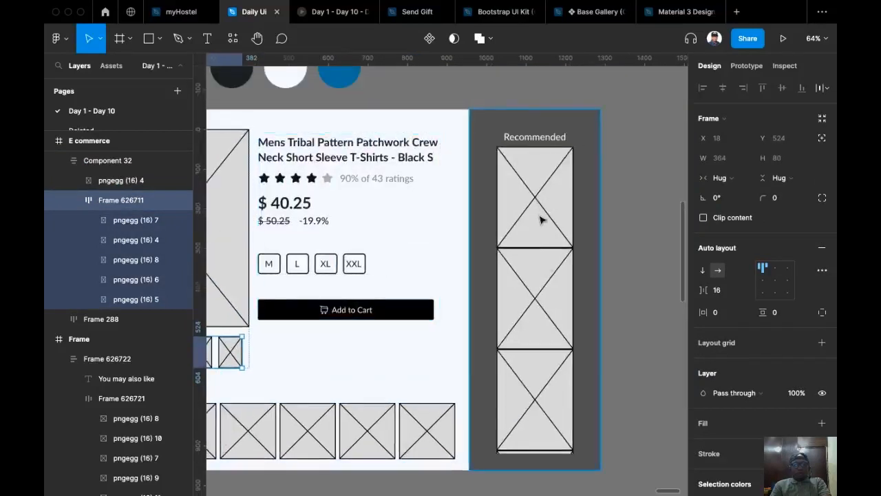
pyautogui.scroll(2, 530, 221)
pyautogui.hscroll(-7, 530, 220)
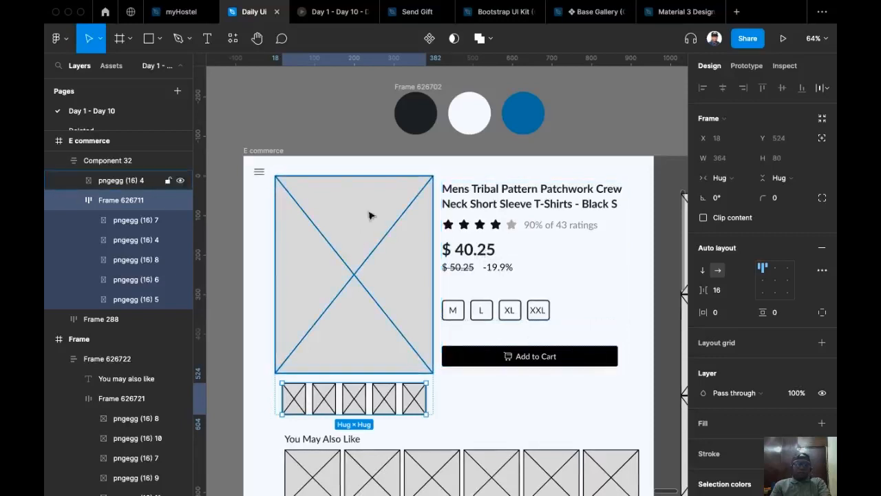
# - Remove the auto layout from the product image container and wrap its large image placeholder in a frame of its own
pyautogui.scroll(-5, 379, 186)
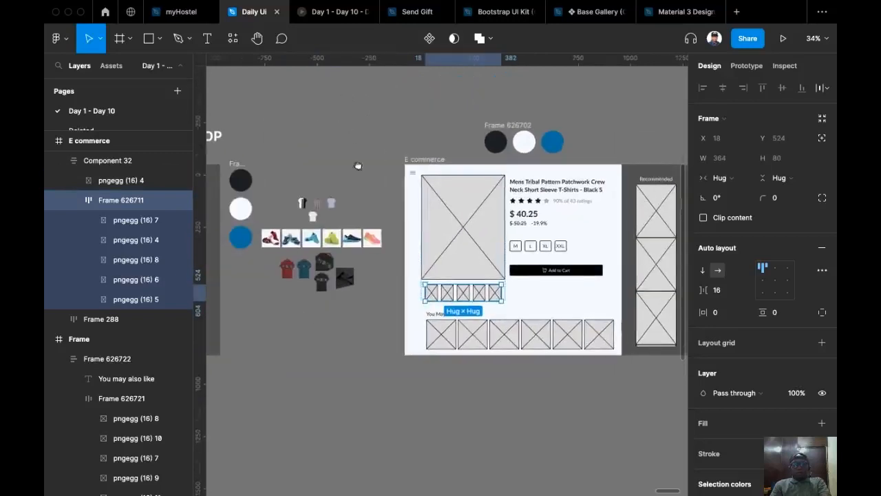
pyautogui.scroll(2, 356, 167)
pyautogui.scroll(2, 356, 203)
pyautogui.scroll(2, 352, 208)
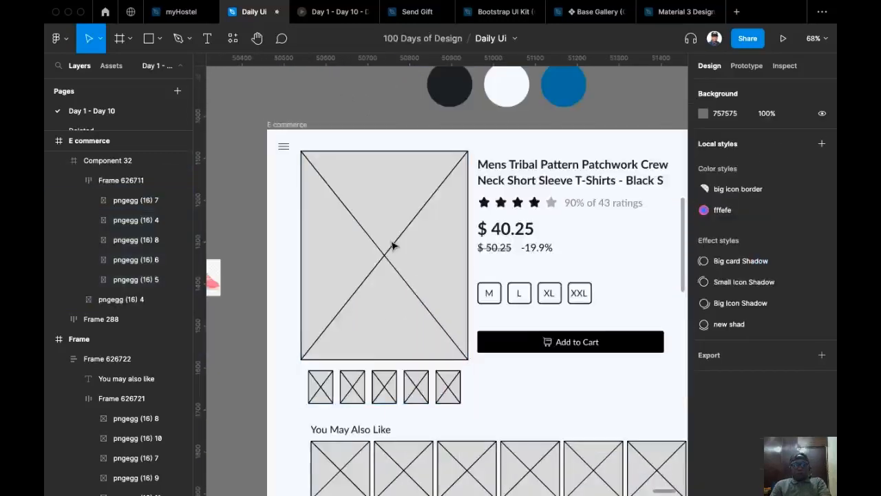
pyautogui.doubleClick(394, 246)
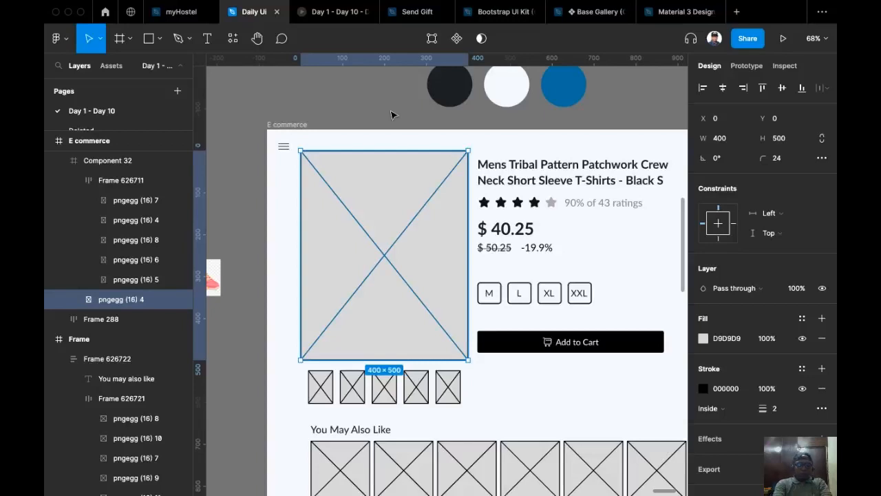
pyautogui.press('alt+super+g')
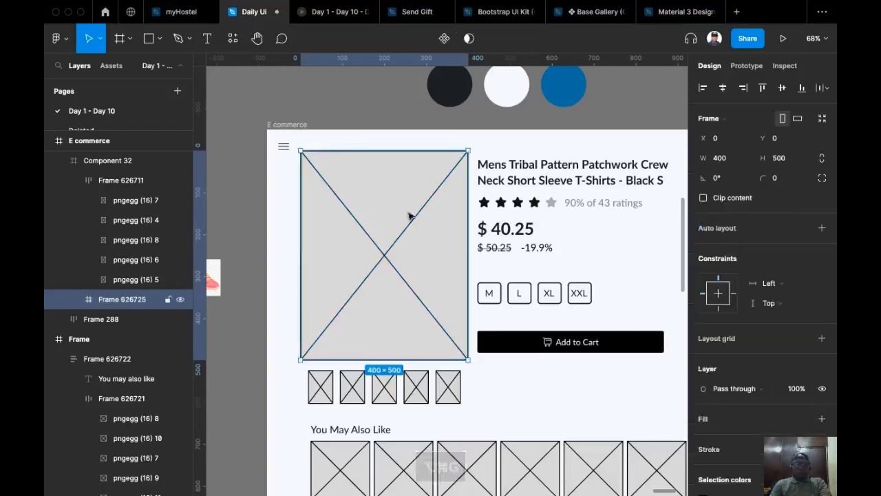
pyautogui.hscroll(2, 320, 104)
pyautogui.scroll(1, 300, 97)
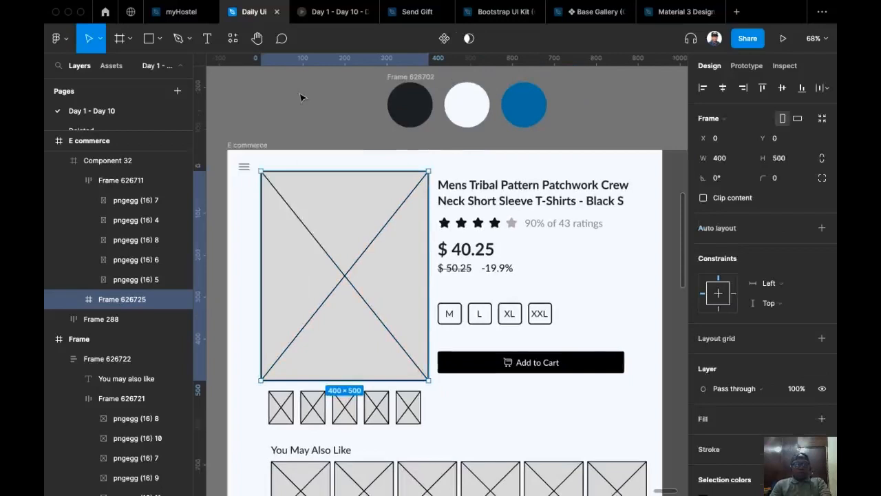
# - Fill the new frame around the main image placeholder with the blue 016CA7 sampled from the color swatches
pyautogui.press('Escape')
pyautogui.click(338, 213)
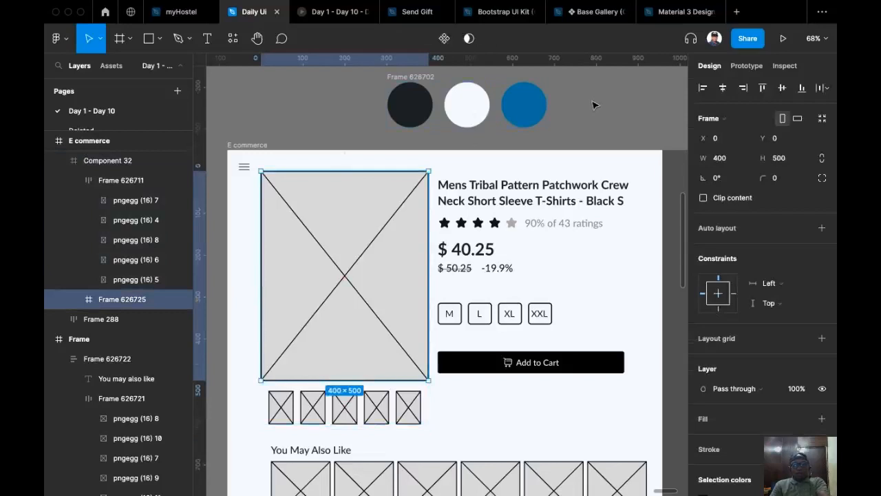
pyautogui.press('i')
pyautogui.click(524, 104)
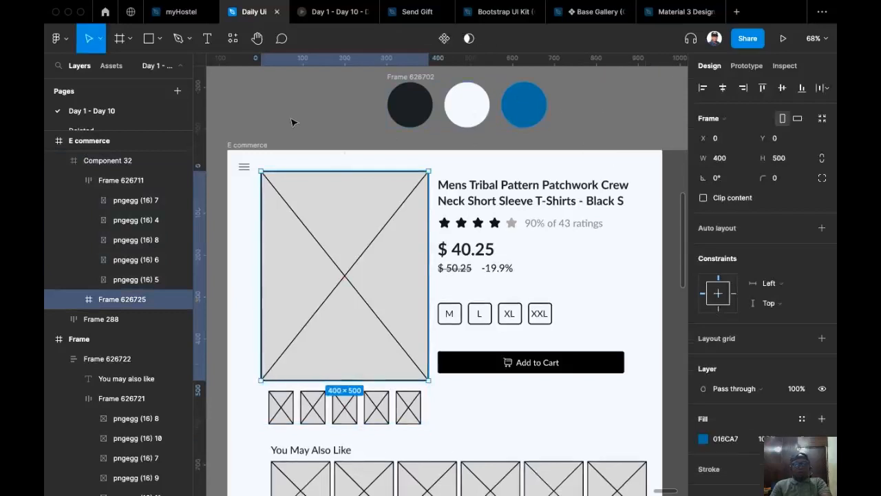
pyautogui.click(315, 123)
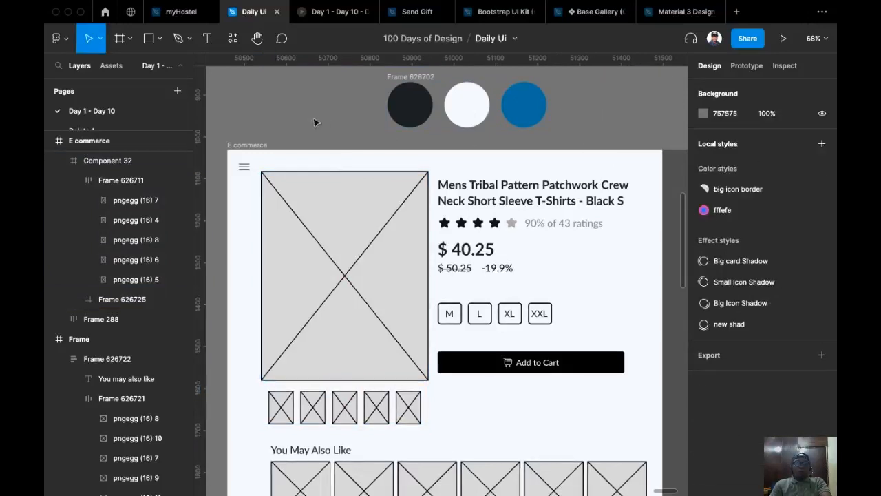
# - Delete the crossed image placeholder inside the blue main image frame
pyautogui.doubleClick(343, 254)
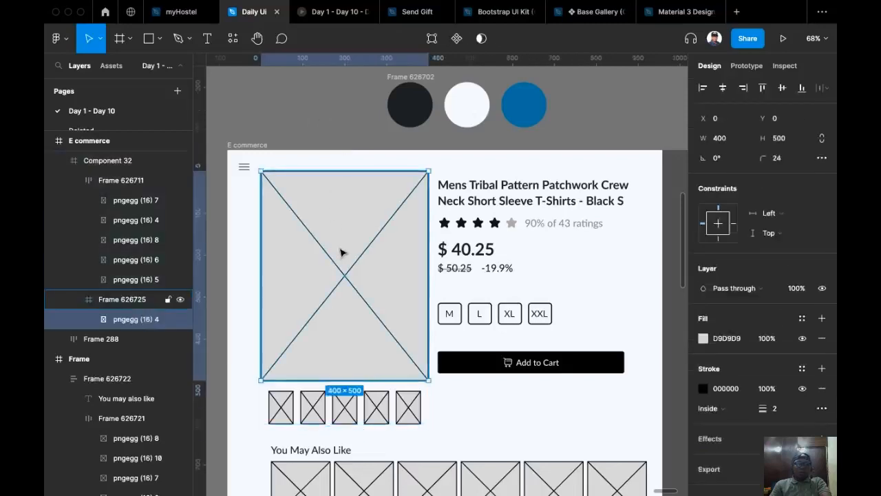
pyautogui.doubleClick(343, 253)
pyautogui.press('Escape')
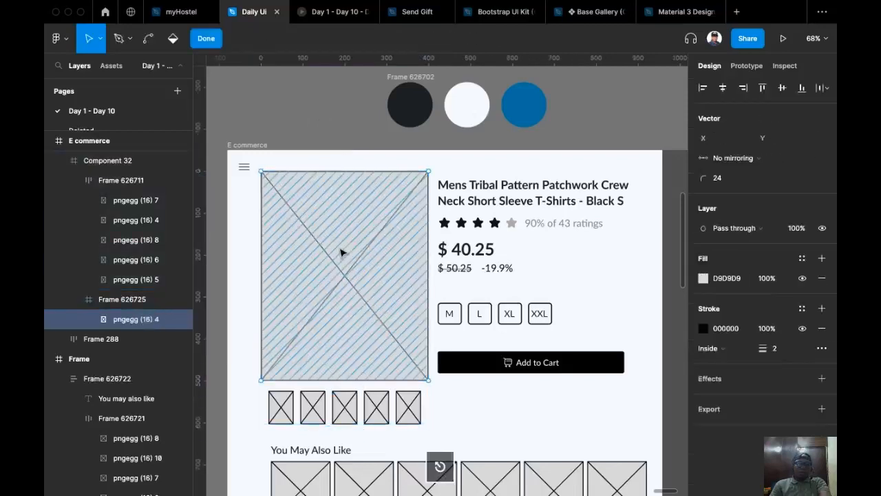
pyautogui.press('BackSpace')
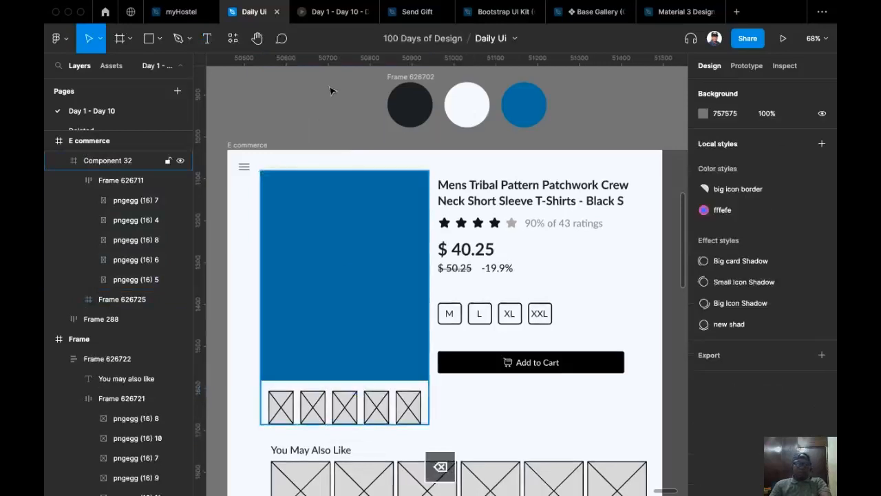
# - Set the corner radius of the blue main image frame to 24
pyautogui.click(361, 220)
pyautogui.doubleClick(361, 219)
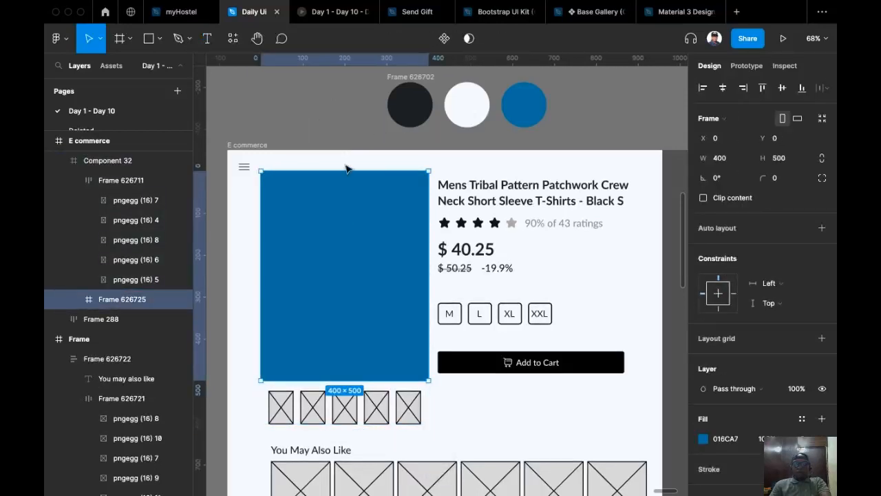
pyautogui.click(784, 178)
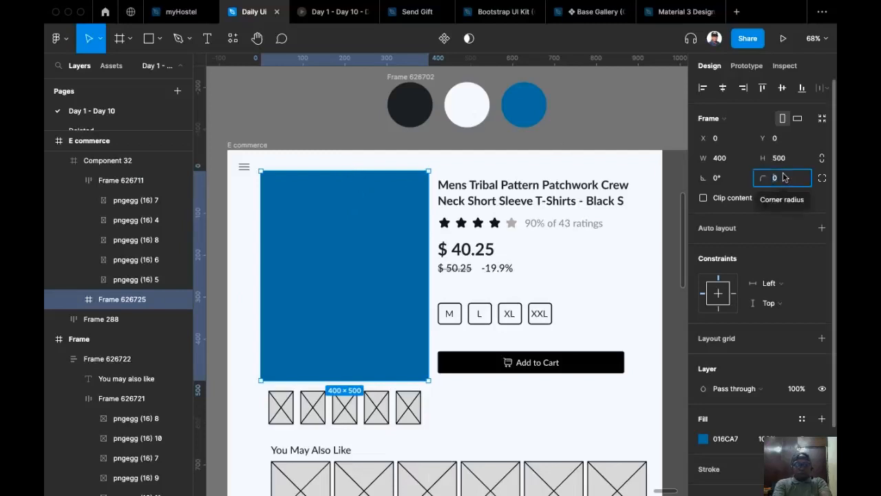
pyautogui.write('4')
pyautogui.press('BackSpace')
pyautogui.write('24')
pyautogui.press('Return')
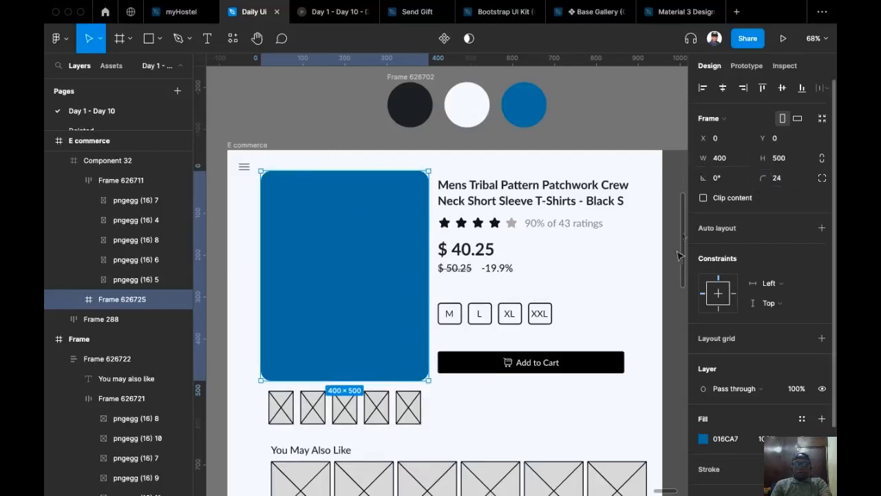
# - Lower the opacity of the main image frame's blue 016CA7 fill to 20%
pyautogui.click(765, 440)
pyautogui.write('20')
pyautogui.press('Return')
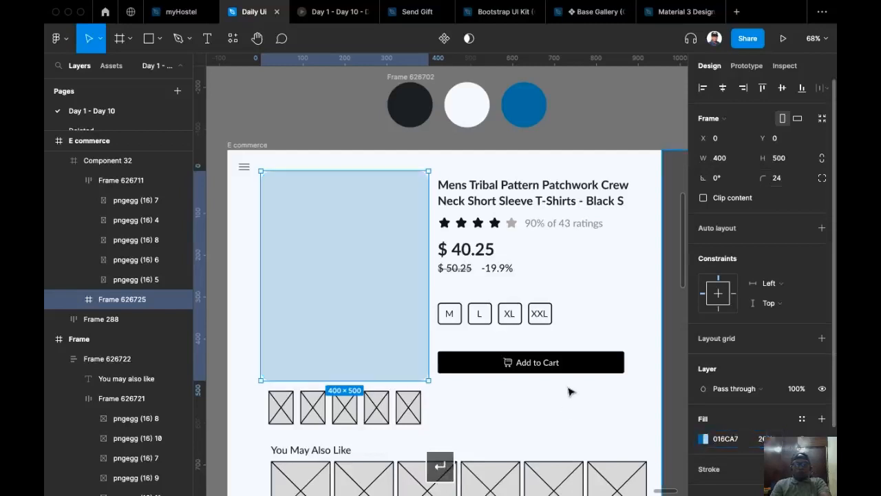
pyautogui.click(299, 122)
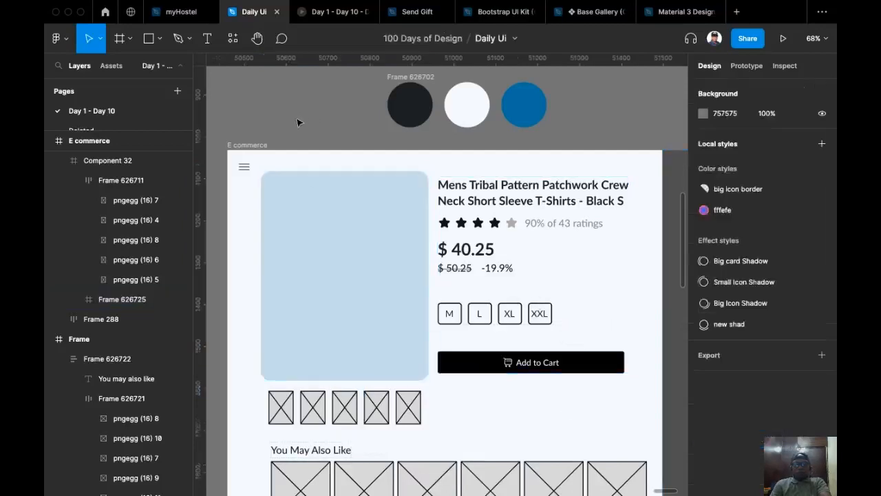
# - Move the teal patterned T-shirt from the prepared product images into the light blue main image frame
pyautogui.scroll(-2, 309, 113)
pyautogui.moveTo(323, 211); pyautogui.dragTo(416, 228)
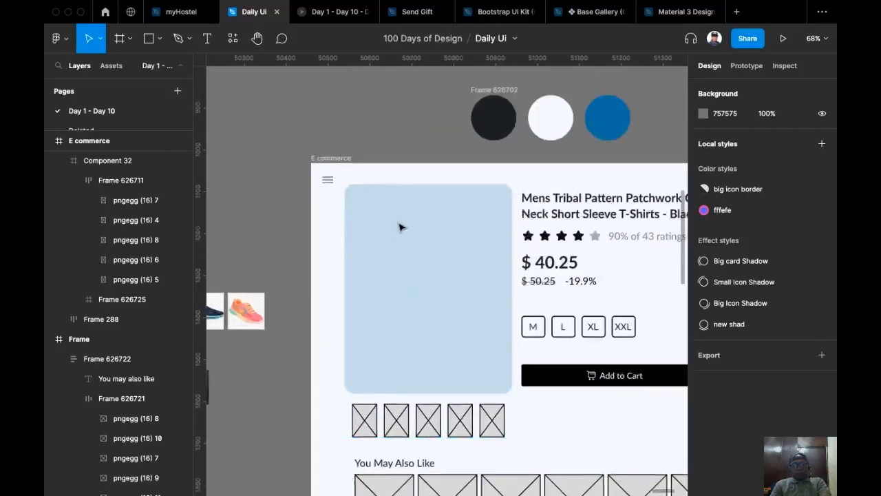
pyautogui.scroll(-3, 423, 168)
pyautogui.hscroll(-2, 409, 193)
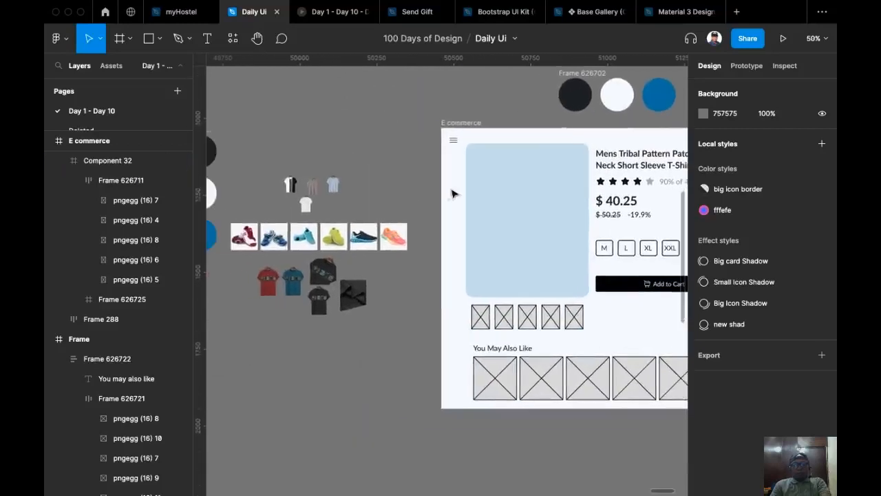
pyautogui.click(299, 280)
pyautogui.scroll(2, 296, 296)
pyautogui.hscroll(2, 296, 296)
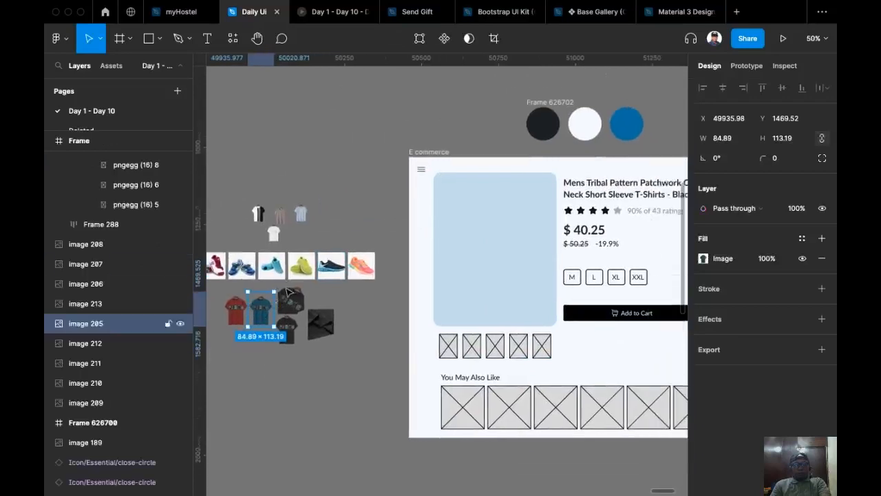
pyautogui.moveTo(286, 329); pyautogui.dragTo(502, 250)
pyautogui.scroll(3, 609, 227)
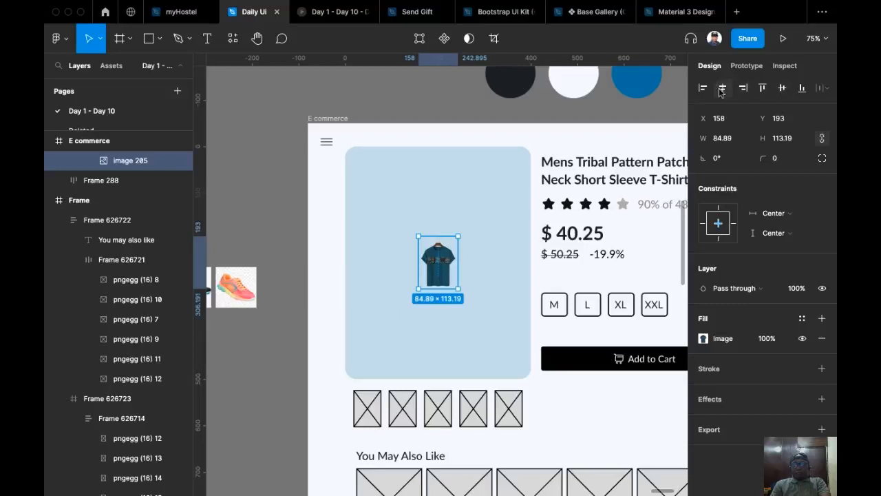
# - Resize the teal T-shirt image to 336 by 450 and center it horizontally and vertically in its frame
pyautogui.click(822, 140)
pyautogui.click(736, 142)
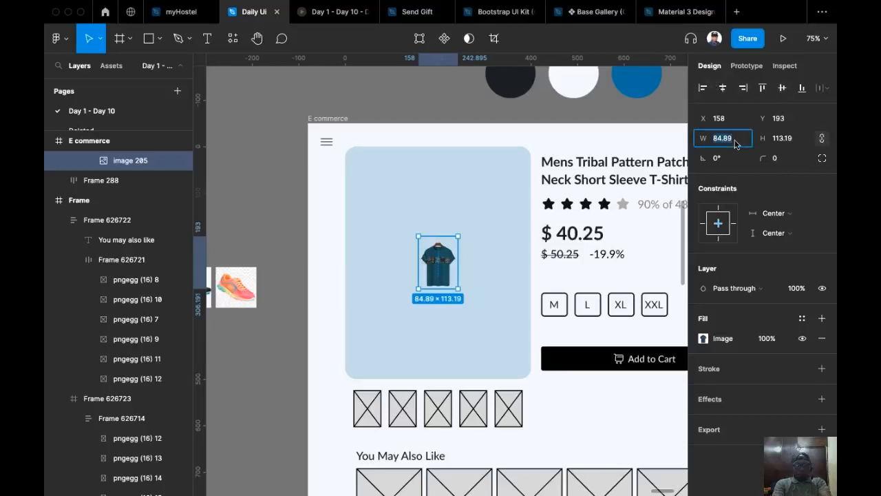
pyautogui.write('338')
pyautogui.press('Tab')
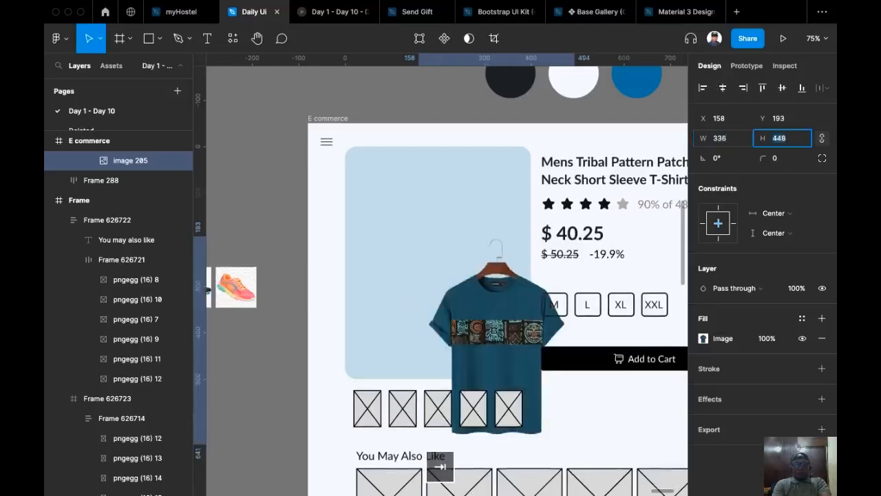
pyautogui.click(821, 140)
pyautogui.click(794, 142)
pyautogui.write('450')
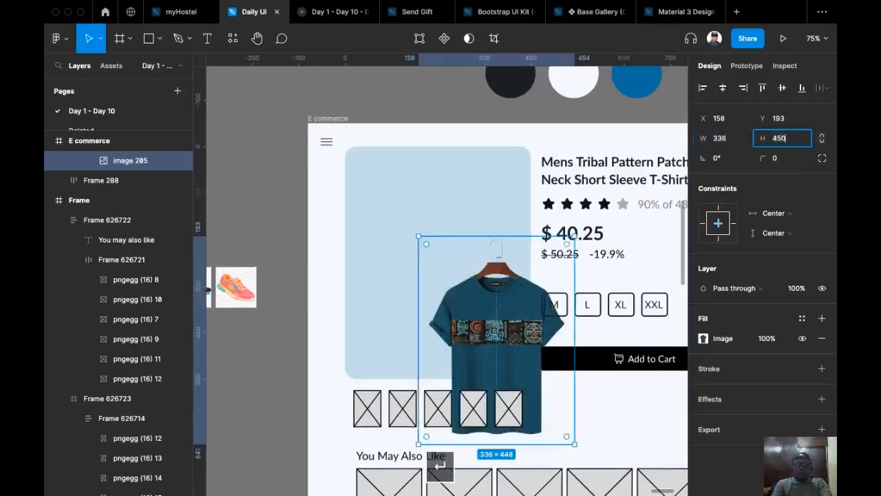
pyautogui.click(783, 87)
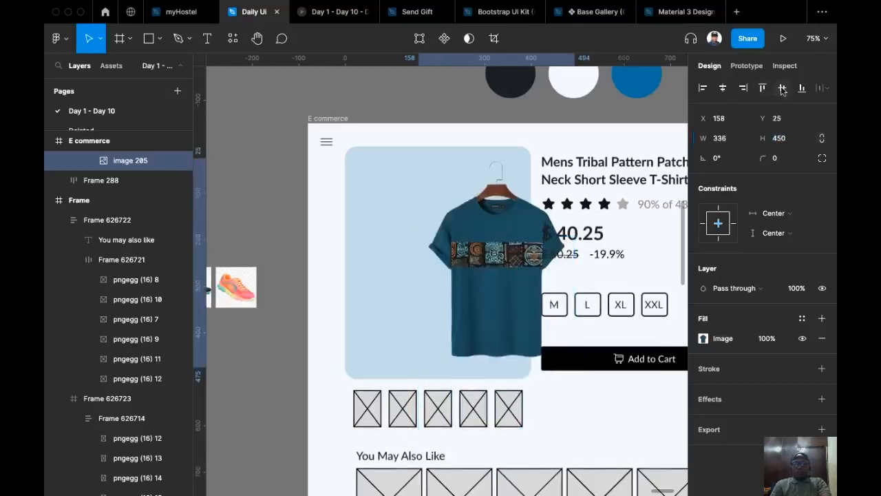
pyautogui.click(723, 88)
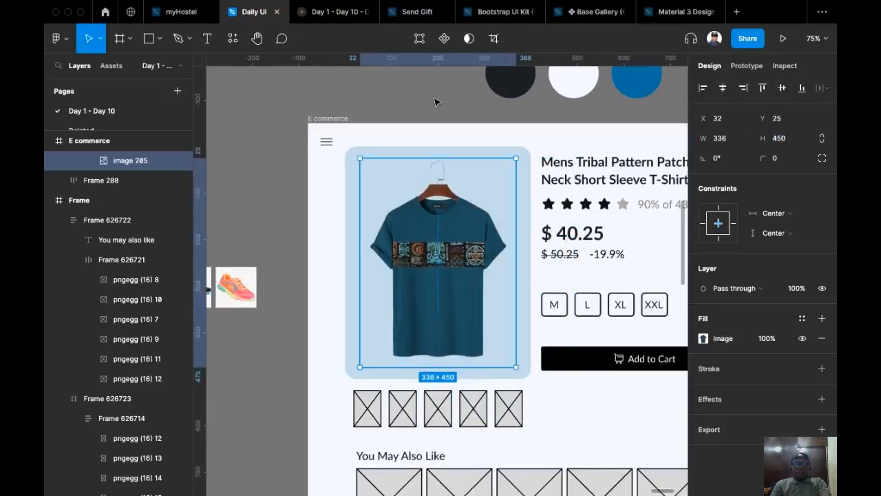
pyautogui.click(396, 106)
# - Wrap the first placeholder of the thumbnail row in a frame of its own
pyautogui.hscroll(2, 380, 103)
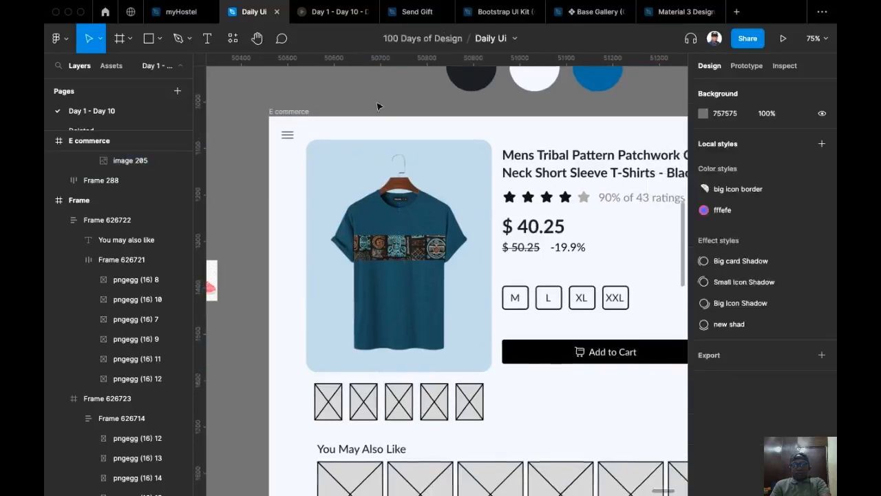
pyautogui.hscroll(-3, 352, 268)
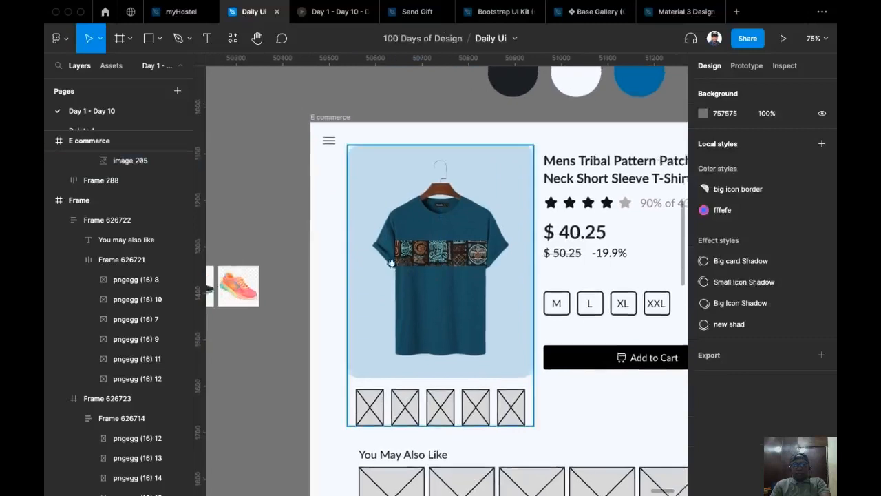
pyautogui.scroll(-2, 376, 274)
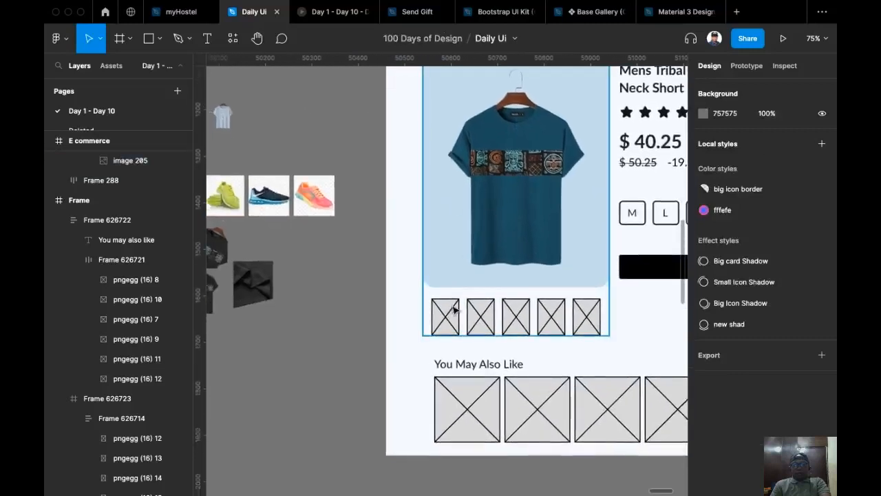
pyautogui.doubleClick(454, 310)
pyautogui.scroll(3, 455, 312)
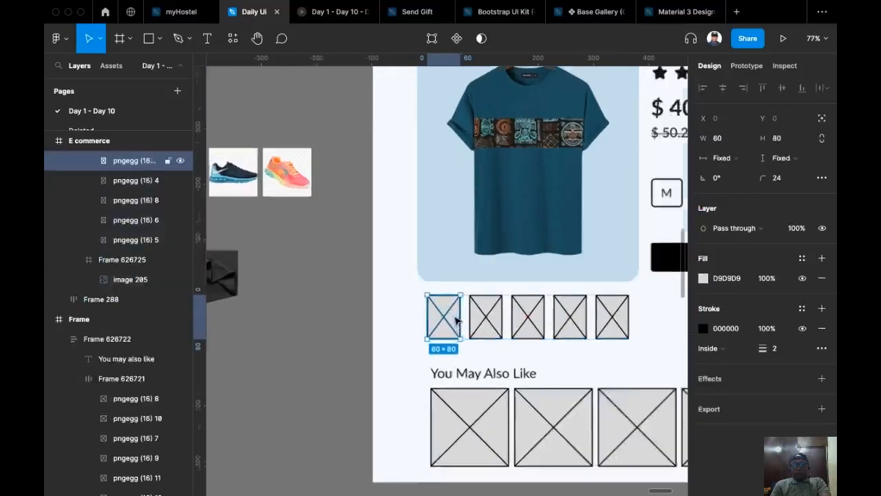
pyautogui.hscroll(2, 449, 303)
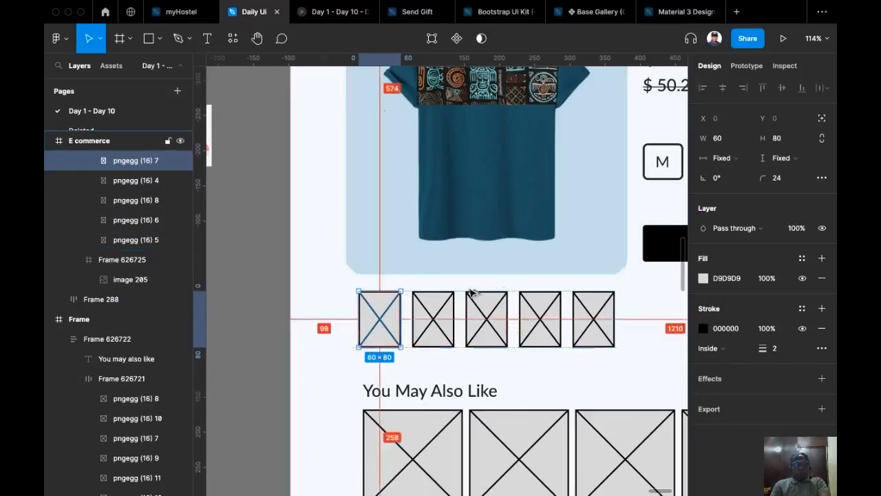
pyautogui.press('super+alt+g')
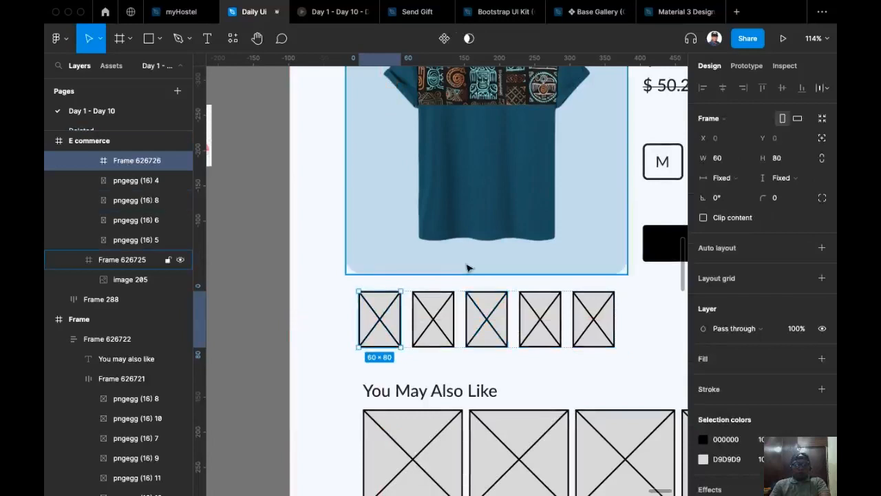
# - Fill the new frame around the first thumbnail with the off-white F4F8FF sampled from the color swatches
pyautogui.scroll(-3, 365, 353)
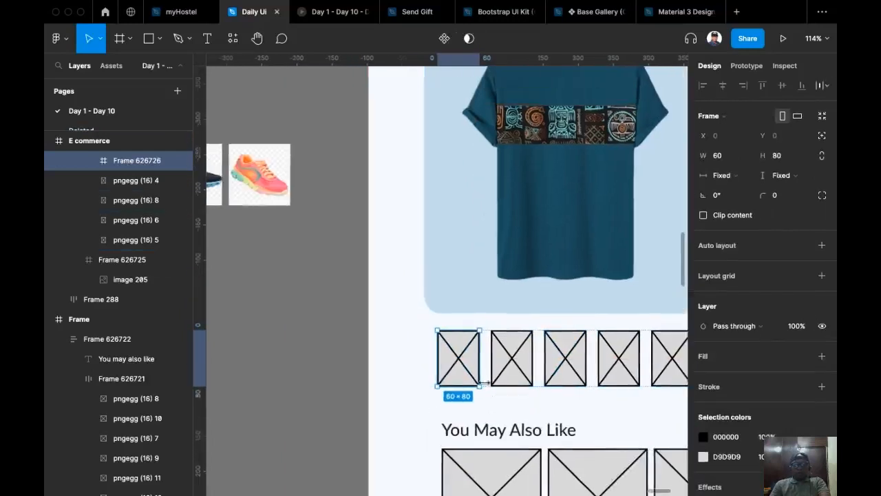
pyautogui.scroll(-1, 408, 318)
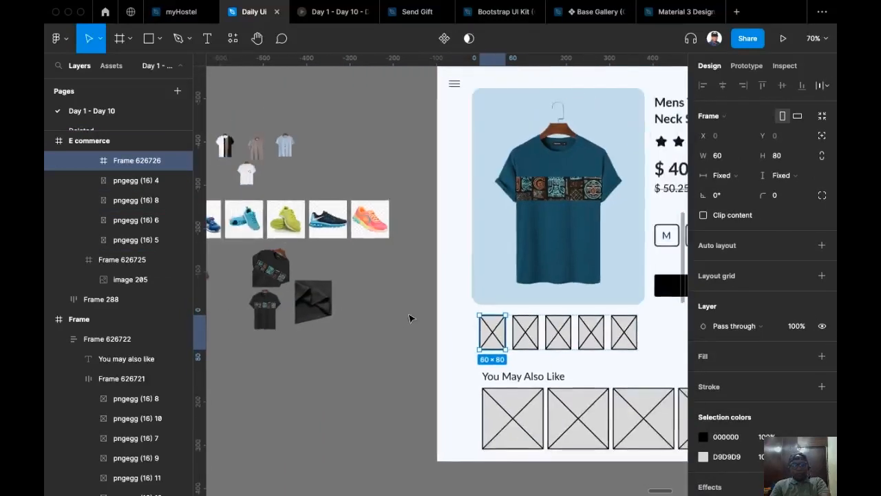
pyautogui.press('i')
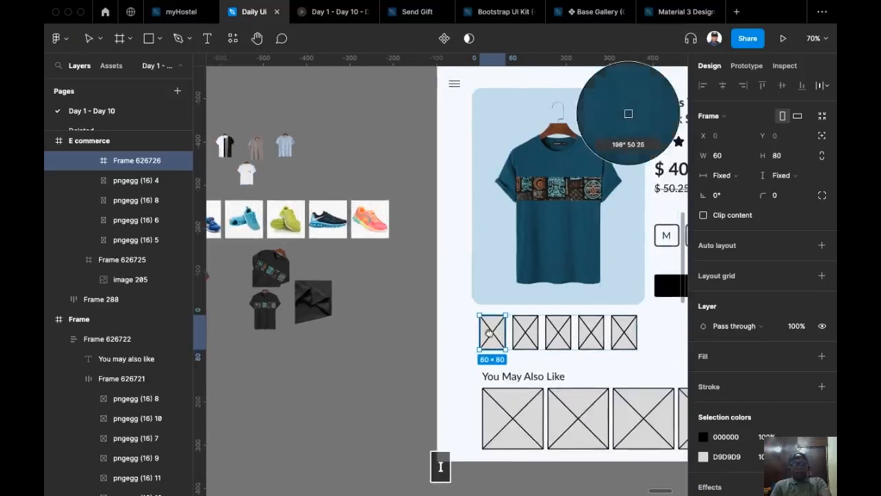
pyautogui.scroll(4, 606, 181)
pyautogui.hscroll(2, 606, 181)
pyautogui.click(357, 392)
pyautogui.scroll(-3, 399, 375)
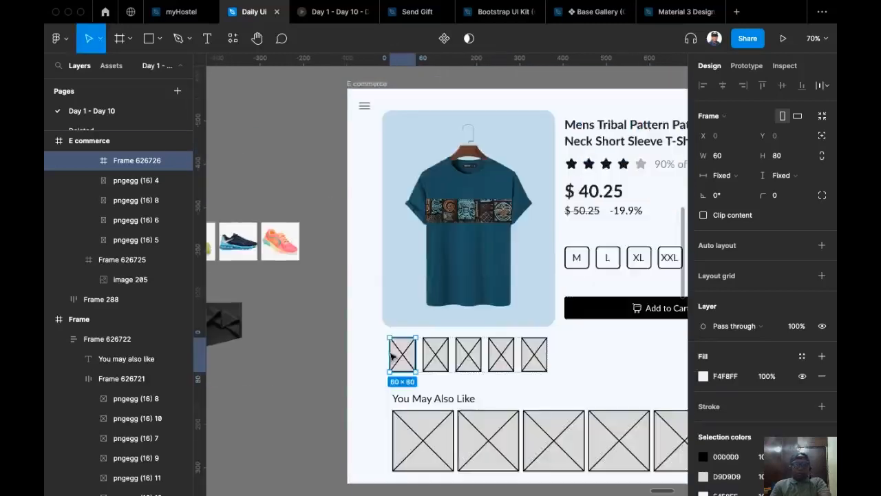
# - Delete the crossed placeholder inside the first thumbnail frame and select the emptied frame
pyautogui.scroll(5, 384, 360)
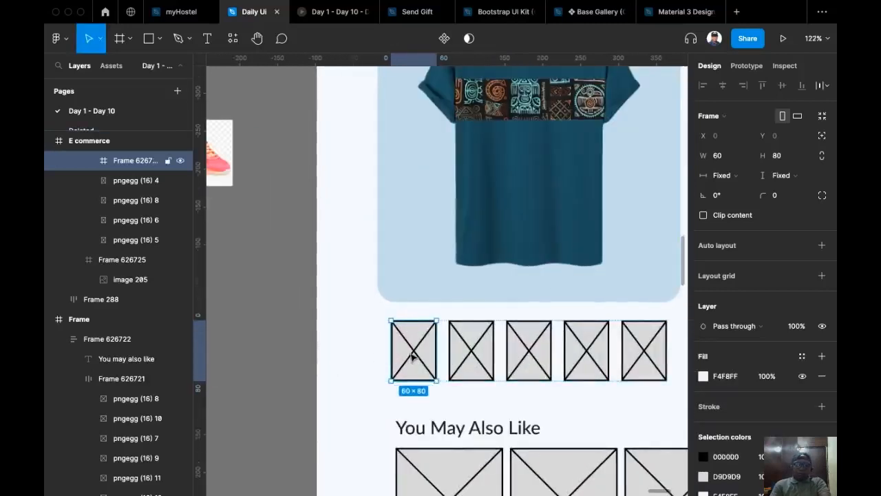
pyautogui.doubleClick(411, 355)
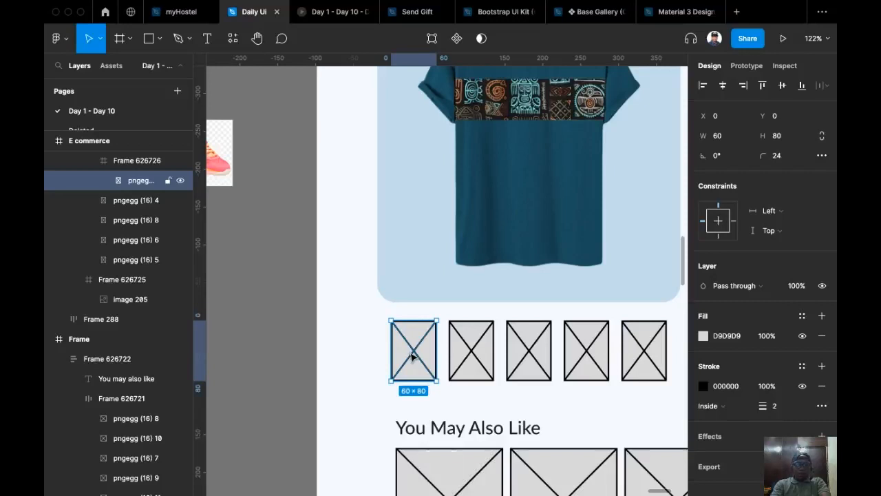
pyautogui.press('BackSpace')
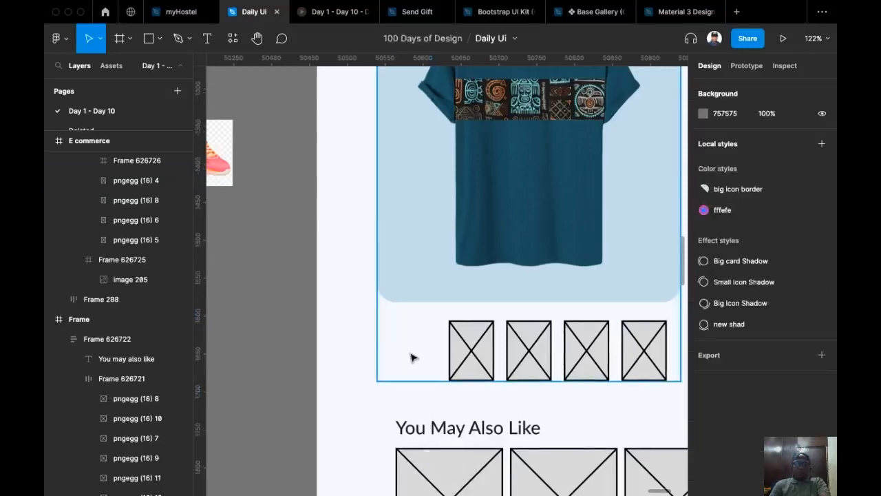
pyautogui.click(413, 357)
pyautogui.doubleClick(413, 358)
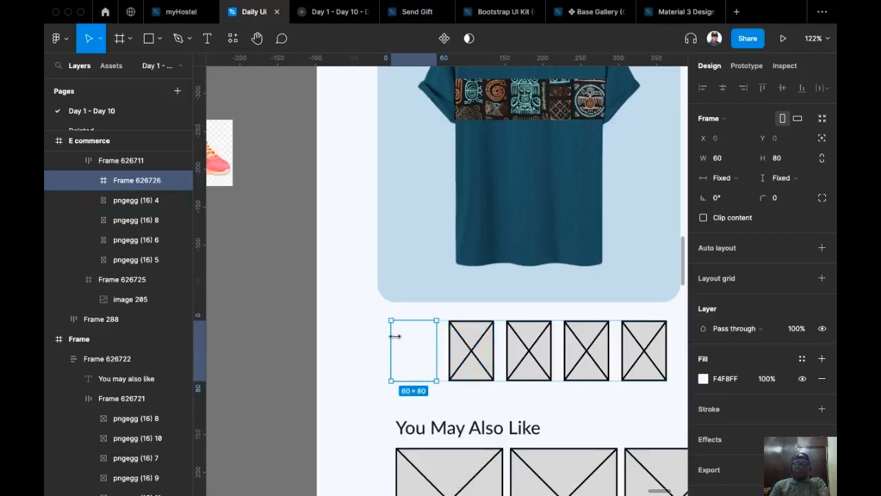
# - Place a copy of the large teal T-shirt image on the empty canvas below the prepared product images
pyautogui.moveTo(384, 376); pyautogui.dragTo(428, 141)
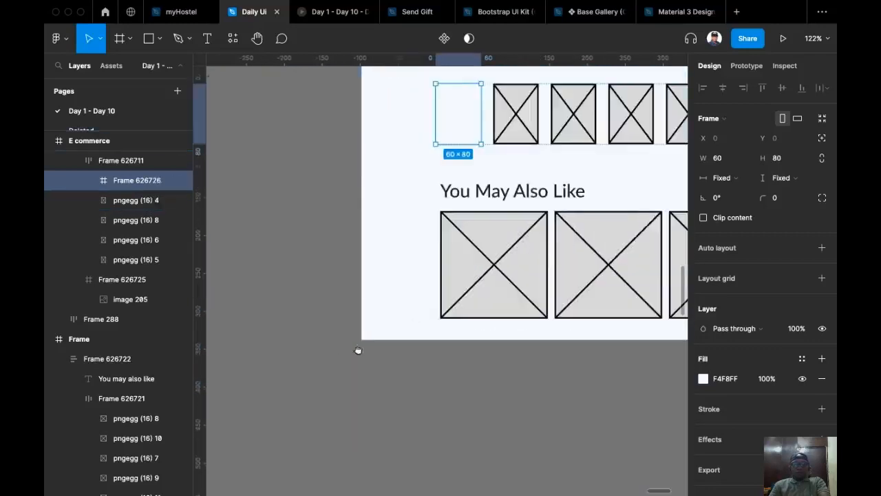
pyautogui.scroll(-5, 597, 196)
pyautogui.click(613, 196)
pyautogui.moveTo(620, 190); pyautogui.dragTo(402, 369)
pyautogui.scroll(-2, 554, 265)
pyautogui.hscroll(2, 554, 265)
# - Select the emptied first thumbnail frame to check its dimensions
pyautogui.click(543, 260)
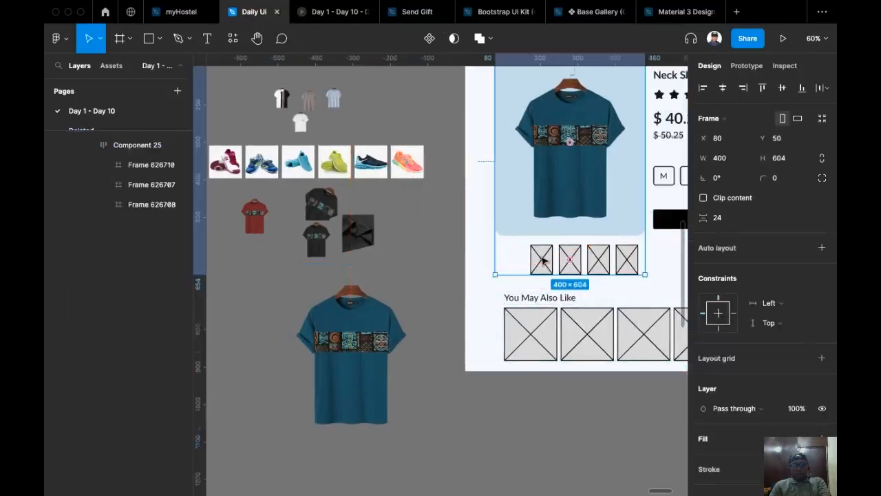
pyautogui.click(537, 258)
pyautogui.click(515, 261)
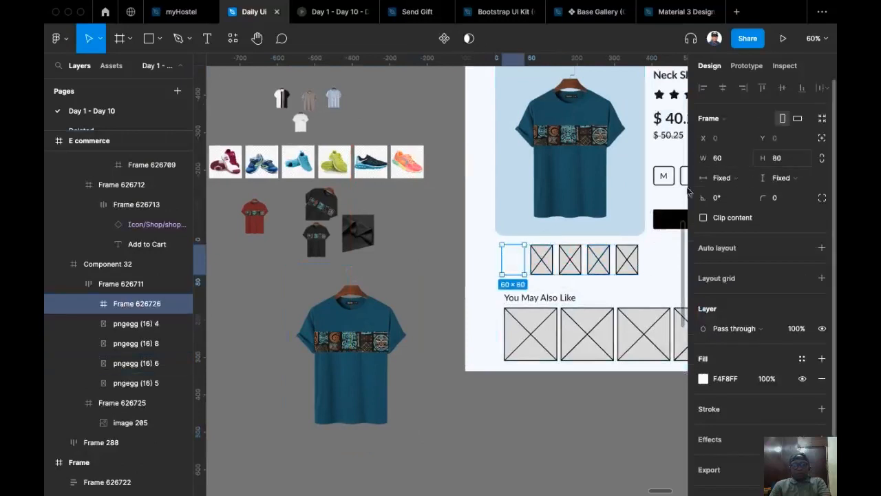
# - Place copies of the large teal T-shirt and the four small clothing images on the empty canvas below the shop page
pyautogui.hscroll(-1, 445, 274)
pyautogui.click(305, 194)
pyautogui.moveTo(436, 286); pyautogui.dragTo(477, 361)
pyautogui.scroll(-2, 425, 279)
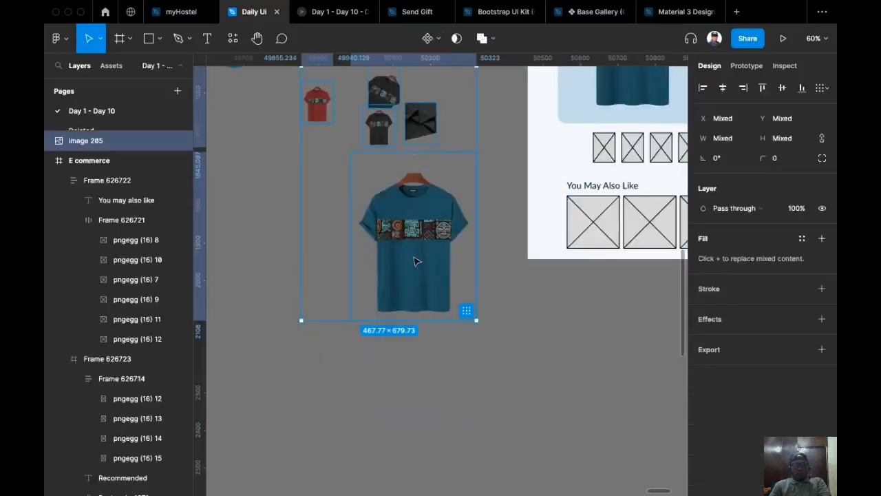
pyautogui.moveTo(432, 273); pyautogui.dragTo(646, 473)
pyautogui.hscroll(3, 368, 368)
pyautogui.scroll(-1, 368, 368)
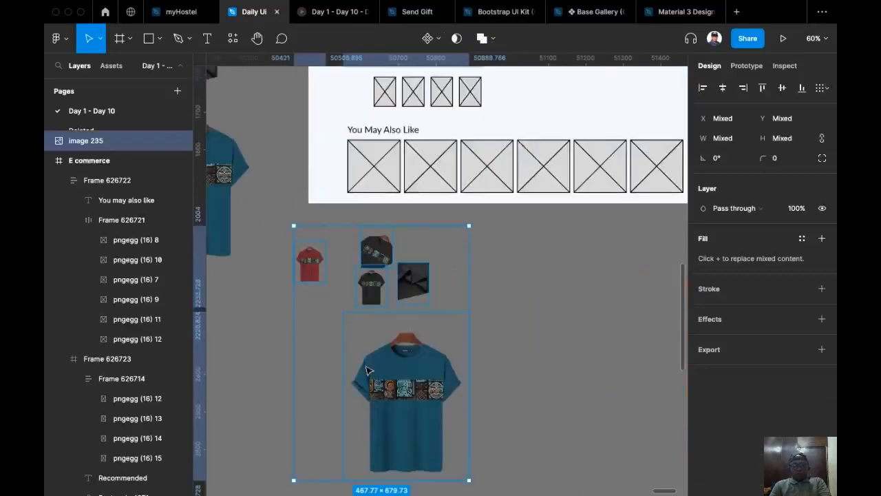
pyautogui.scroll(1, 402, 336)
pyautogui.hscroll(1, 402, 336)
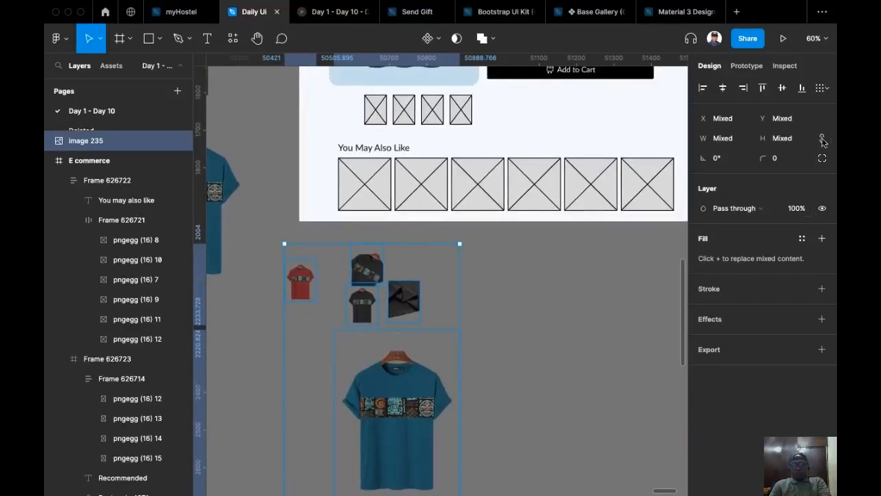
# - Try to set the width of all the copied clothing images to 52
pyautogui.click(732, 141)
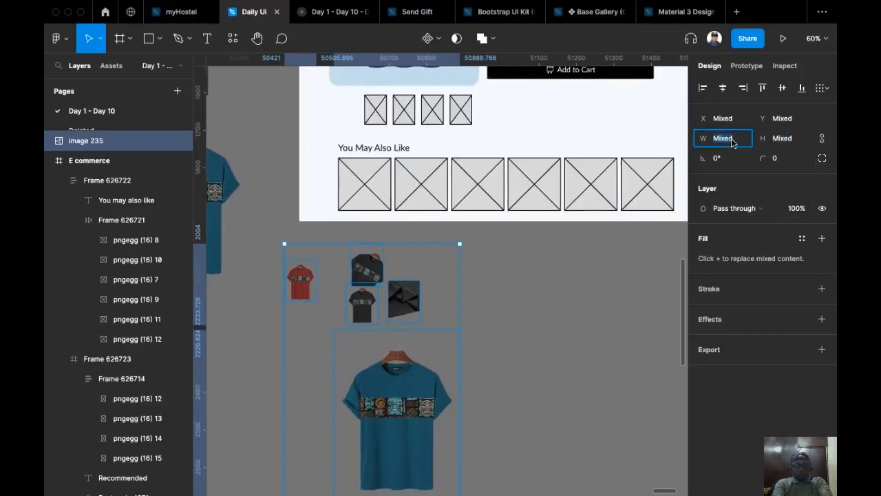
pyautogui.write('52')
pyautogui.press('Return')
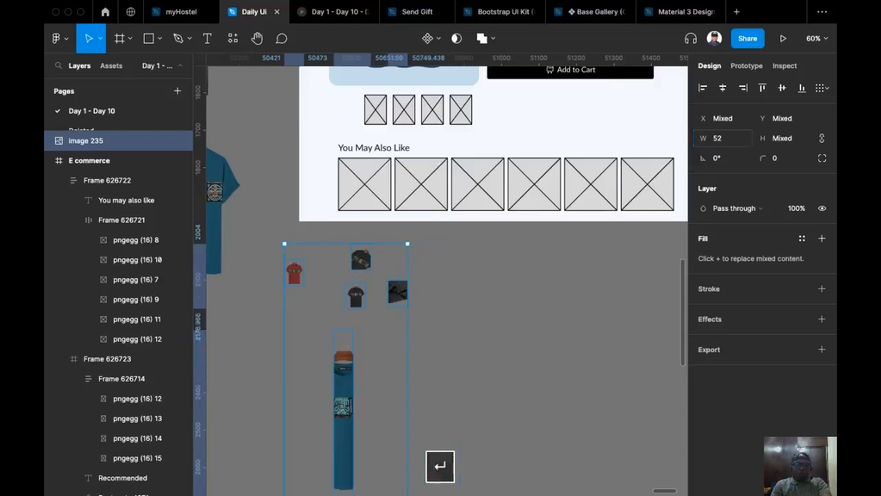
pyautogui.press('super+z')
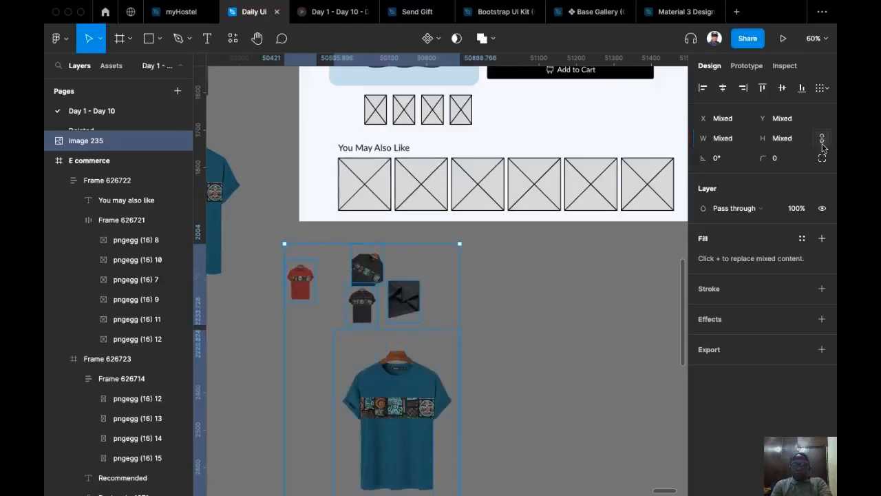
# - Constrain the proportions of the copied clothing images and set their width to 62
pyautogui.click(731, 138)
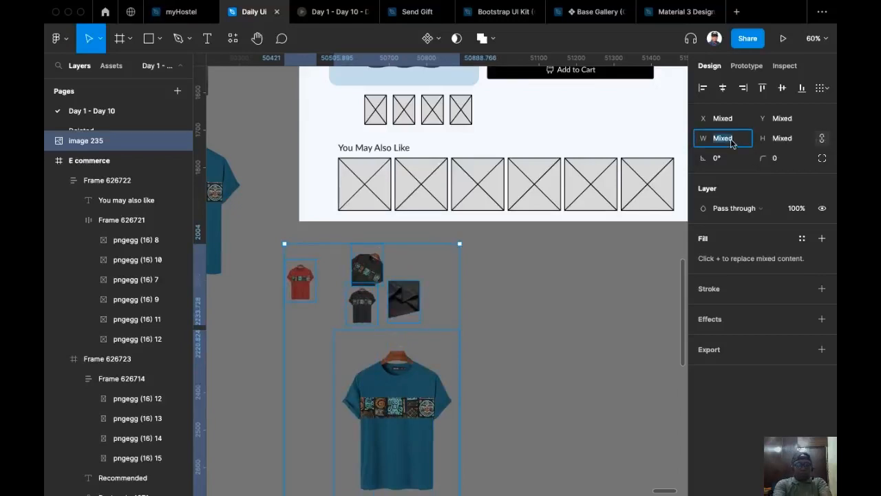
pyautogui.write('62')
pyautogui.press('Return')
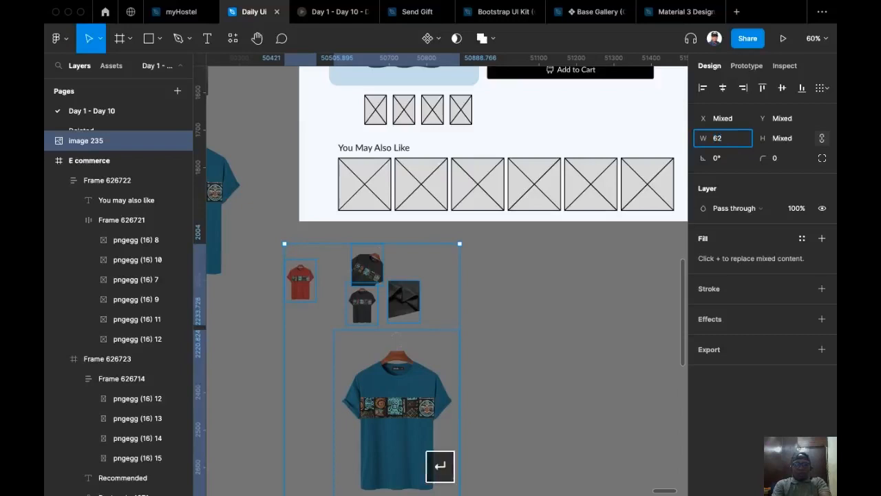
pyautogui.scroll(2, 422, 343)
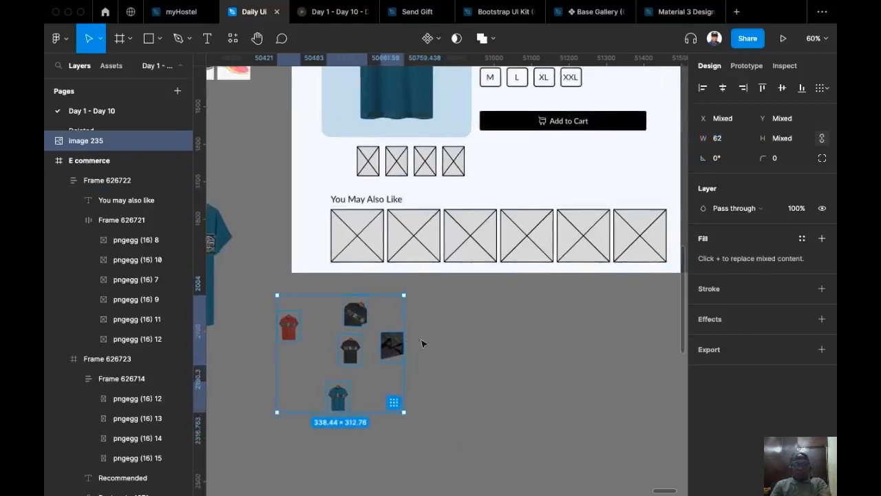
pyautogui.click(451, 347)
# - Move the small teal T-shirt copy into the emptied first thumbnail frame and center it there
pyautogui.click(339, 398)
pyautogui.press('super+x')
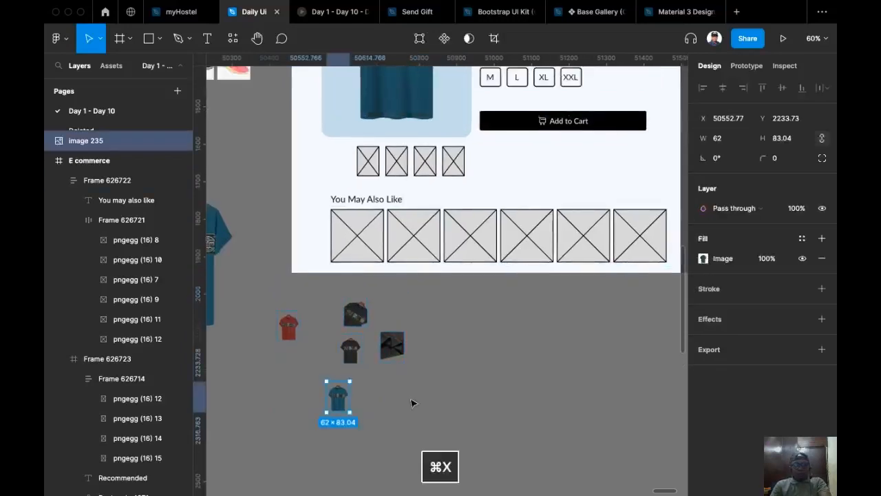
pyautogui.click(346, 171)
pyautogui.click(344, 170)
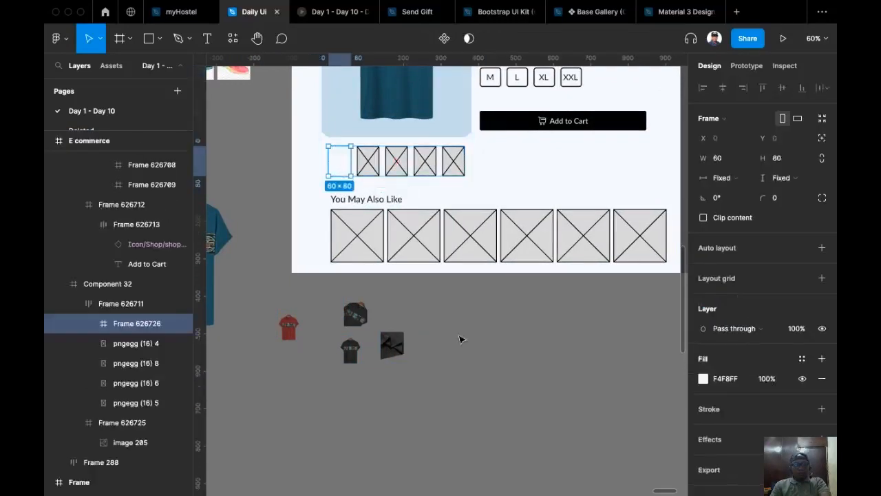
pyautogui.press('super+v')
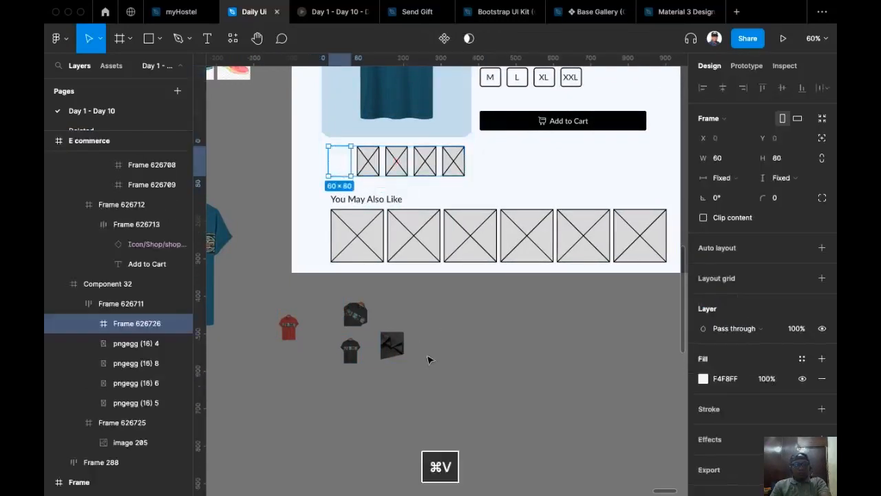
pyautogui.click(780, 88)
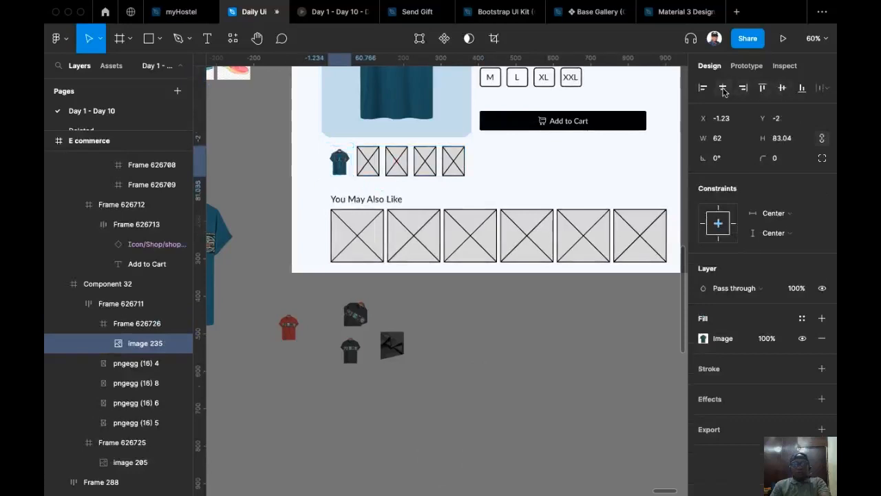
pyautogui.click(499, 387)
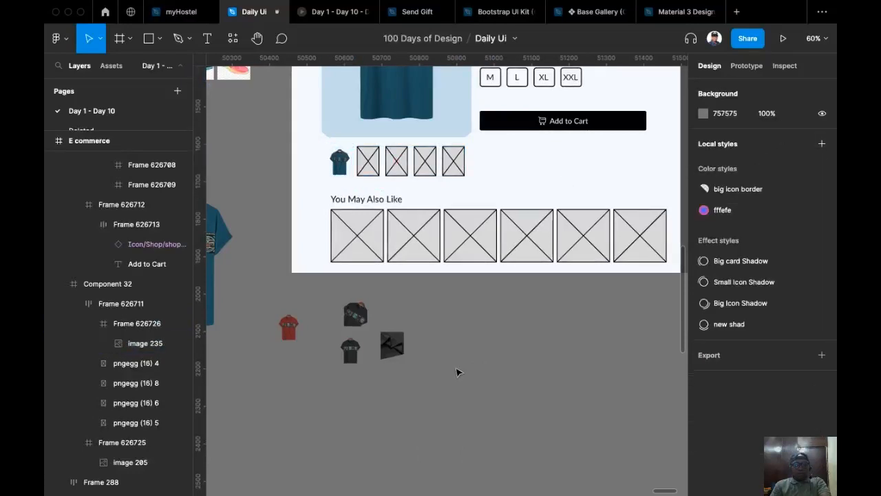
# - Give the first thumbnail frame a black 000000 inside stroke of 1 and a corner radius of 4
pyautogui.scroll(2, 462, 379)
pyautogui.click(359, 201)
pyautogui.doubleClick(359, 200)
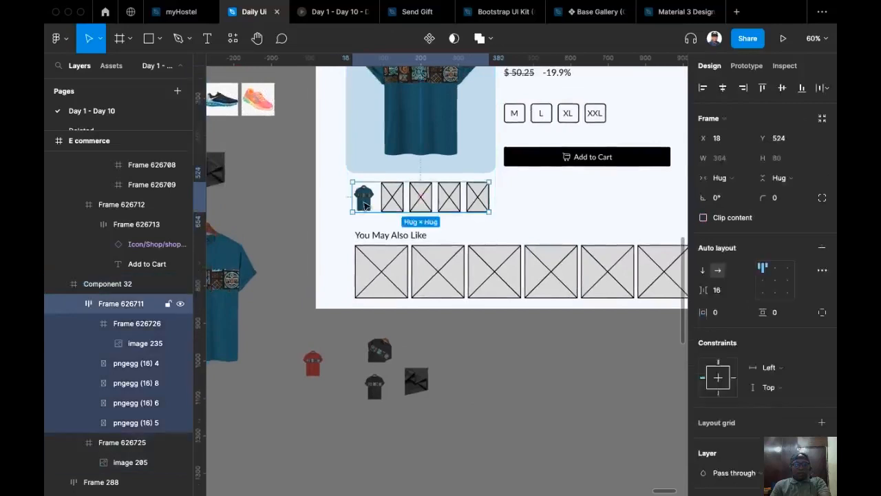
pyautogui.doubleClick(358, 201)
pyautogui.scroll(-1, 820, 352)
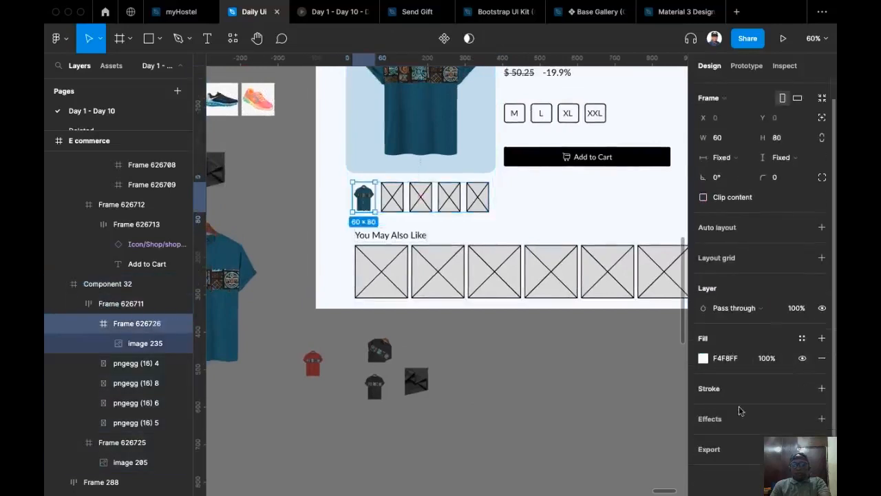
pyautogui.click(821, 389)
pyautogui.scroll(10, 413, 236)
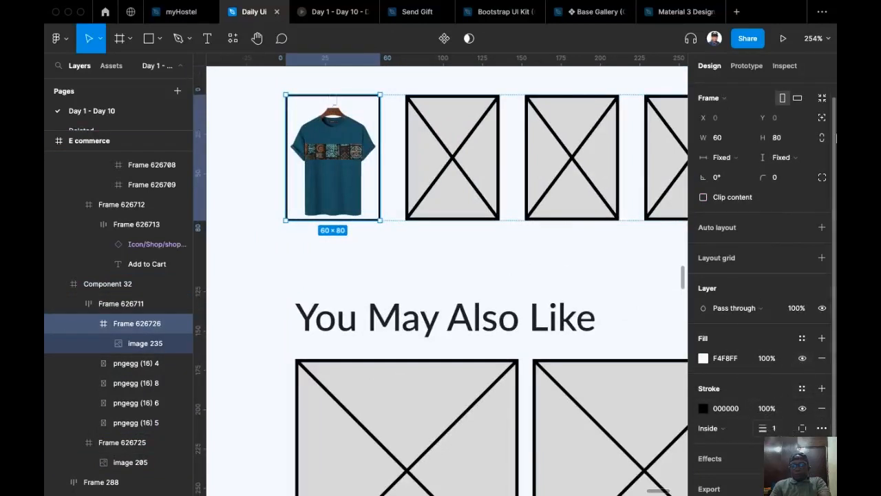
pyautogui.click(791, 198)
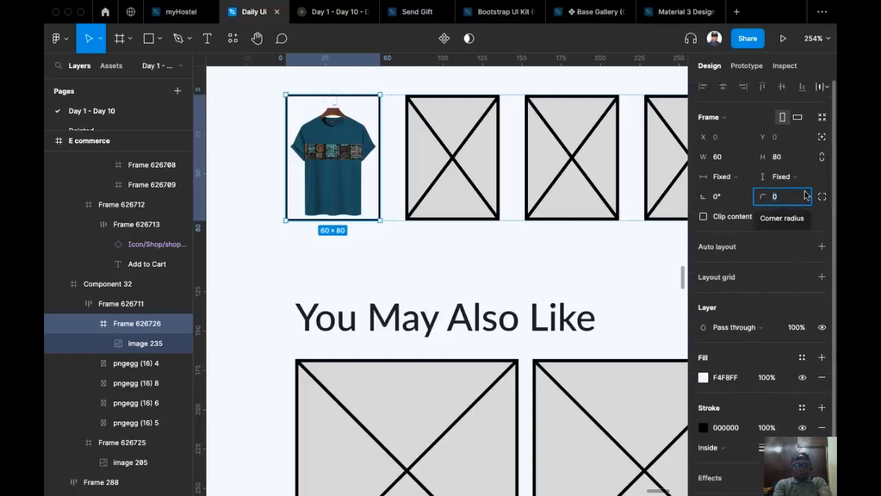
pyautogui.write('4')
pyautogui.press('Return')
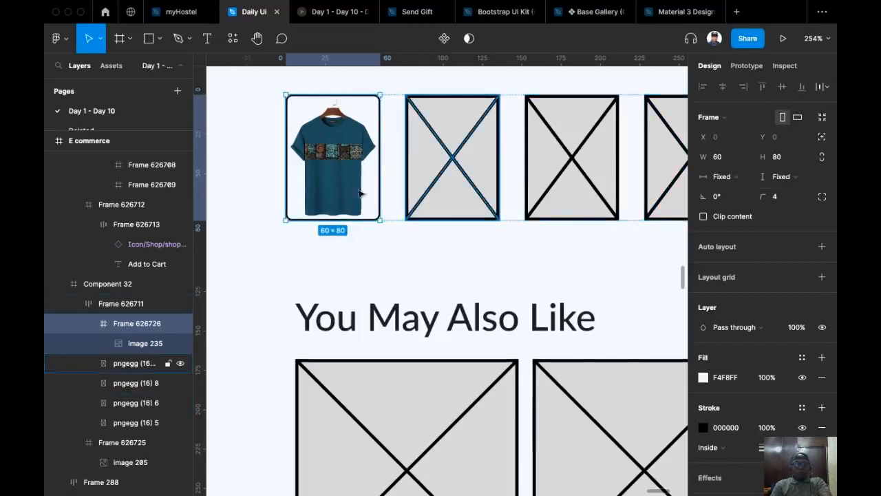
# - Set the width of the teal T-shirt in the first thumbnail to 52 and center it horizontally and vertically in its frame
pyautogui.doubleClick(350, 180)
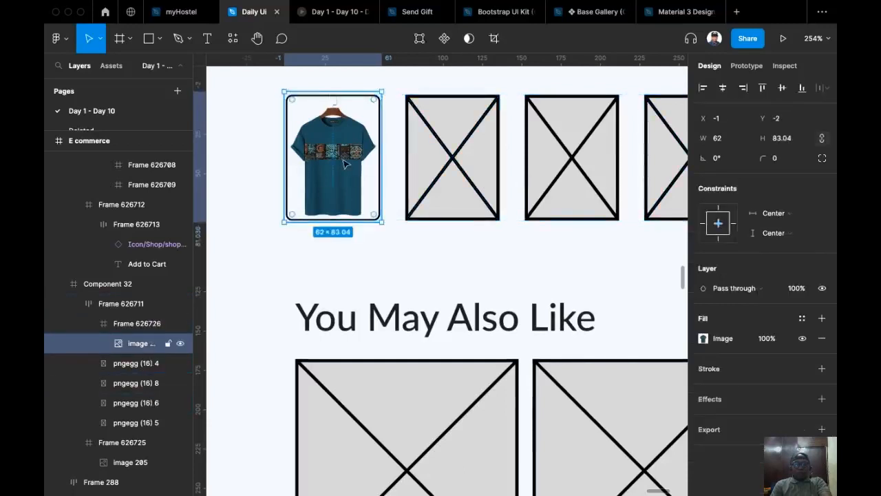
pyautogui.click(726, 142)
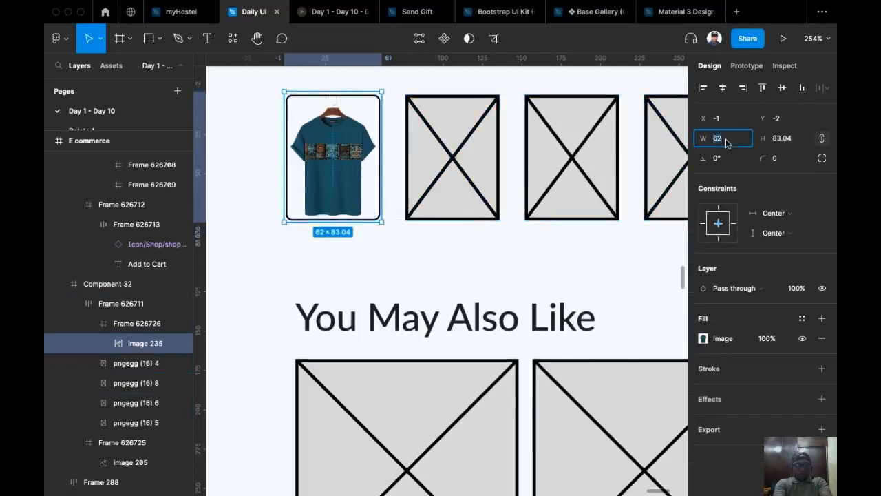
pyautogui.write('53')
pyautogui.press('BackSpace')
pyautogui.write('2')
pyautogui.press('Return')
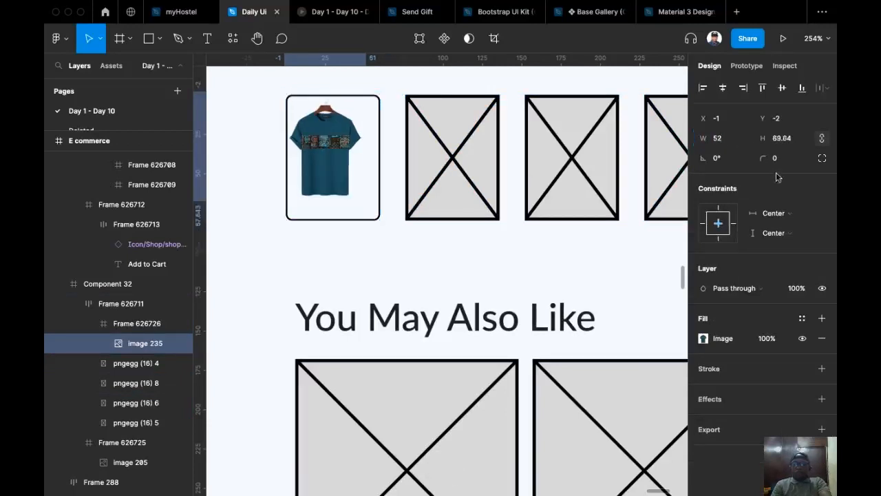
pyautogui.click(782, 87)
pyautogui.click(723, 87)
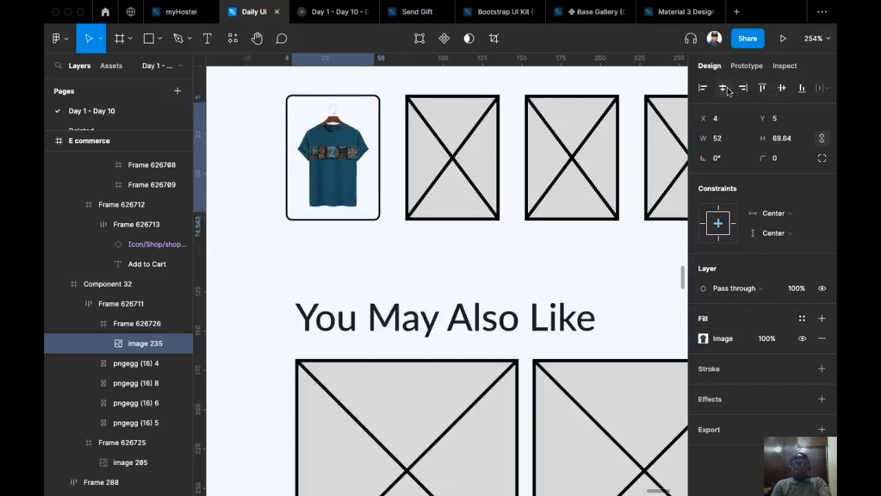
# - Set the width of the four remaining clothing image copies below the shop page to 52
pyautogui.scroll(-8, 310, 187)
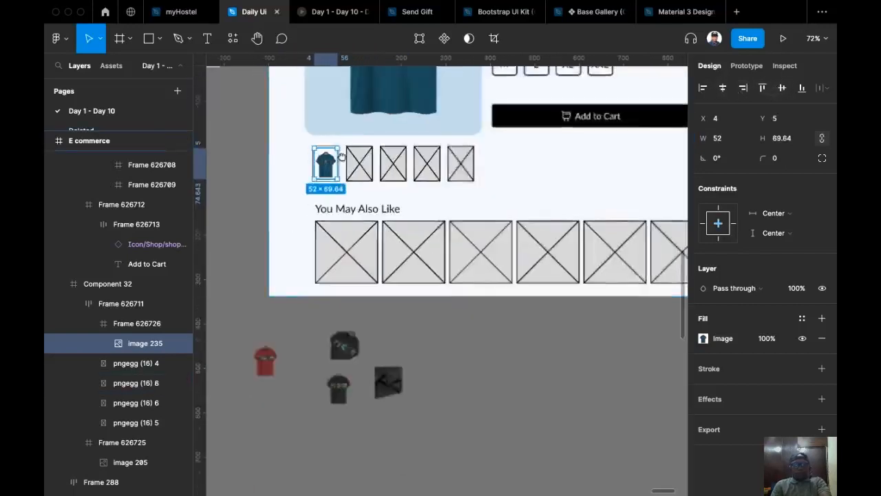
pyautogui.moveTo(339, 163); pyautogui.dragTo(395, 85)
pyautogui.moveTo(509, 368); pyautogui.dragTo(307, 259)
pyautogui.click(741, 143)
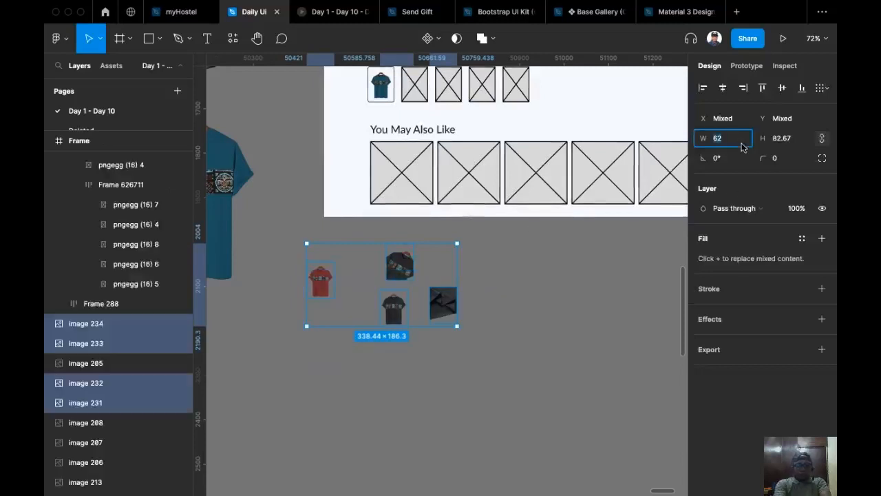
pyautogui.write('52')
pyautogui.press('Return')
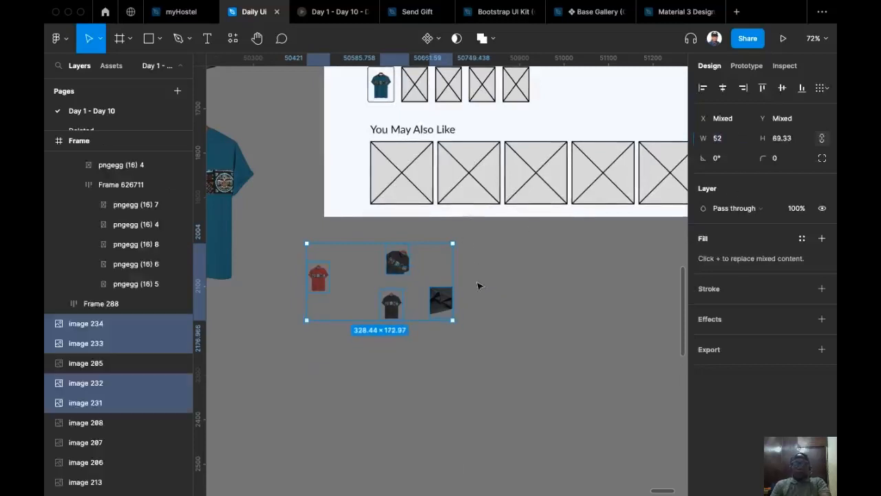
pyautogui.scroll(3, 476, 268)
pyautogui.click(530, 368)
# - Replace the four crossed thumbnail placeholders with copies of the finished first thumbnail frame
pyautogui.scroll(4, 484, 386)
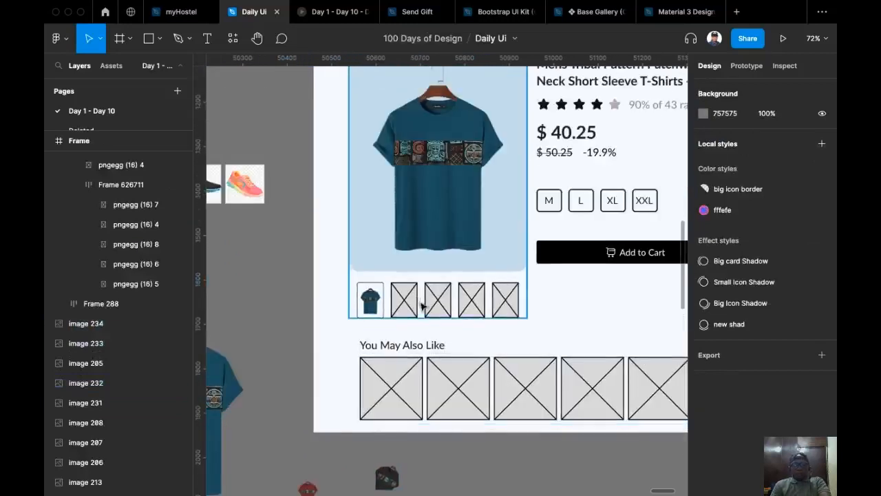
pyautogui.scroll(5, 375, 306)
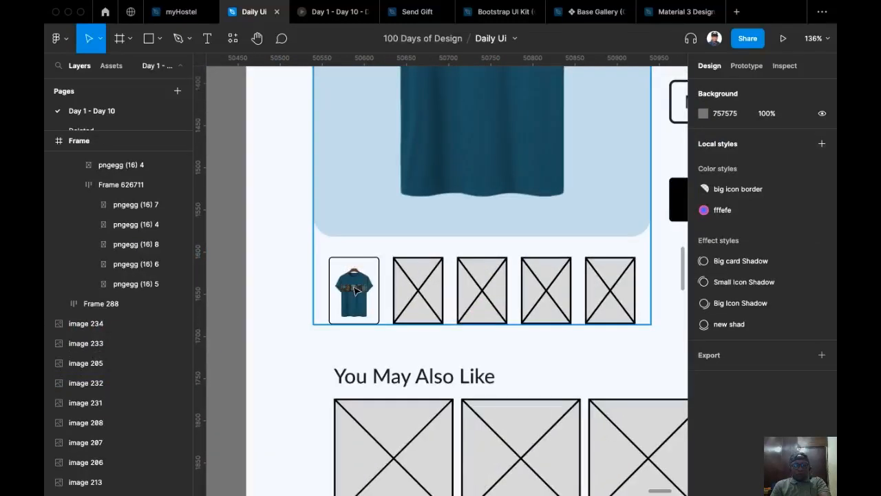
pyautogui.click(356, 291)
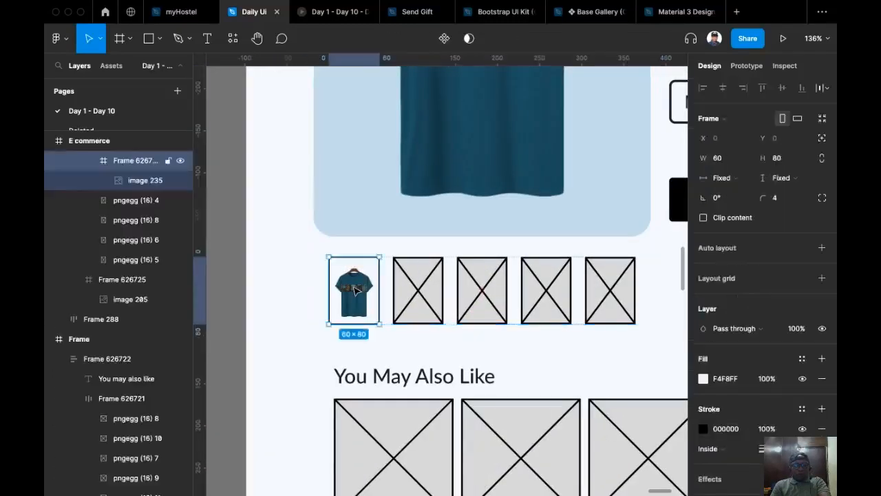
pyautogui.press('super+c')
pyautogui.click(420, 293)
pyautogui.keyDown('shift'); pyautogui.click(504, 282); pyautogui.keyUp('shift')
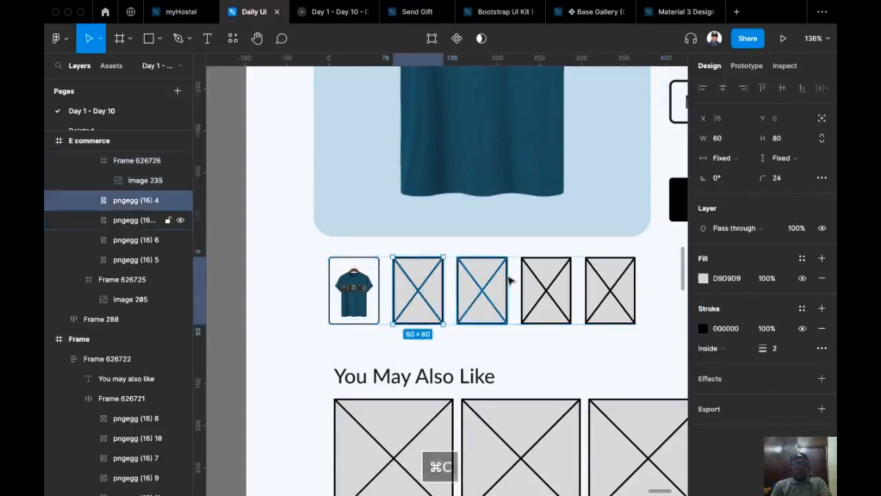
pyautogui.keyDown('shift'); pyautogui.click(549, 279); pyautogui.keyUp('shift')
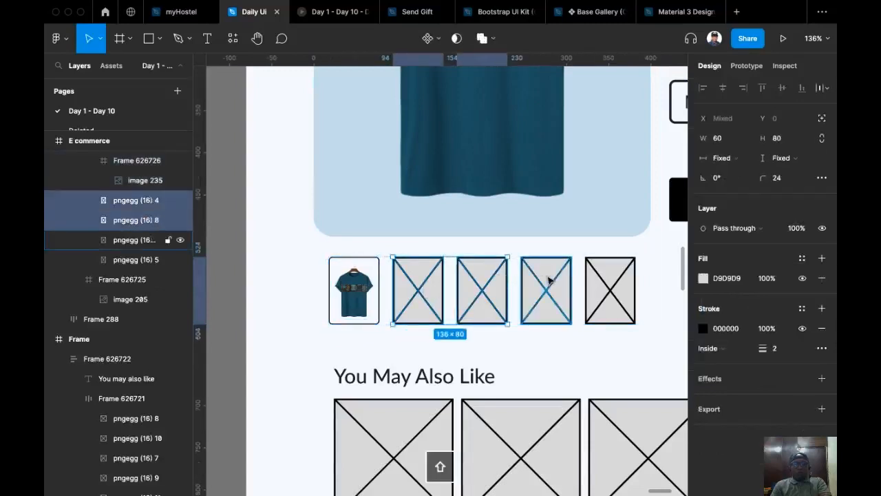
pyautogui.keyDown('shift'); pyautogui.click(601, 289); pyautogui.keyUp('shift')
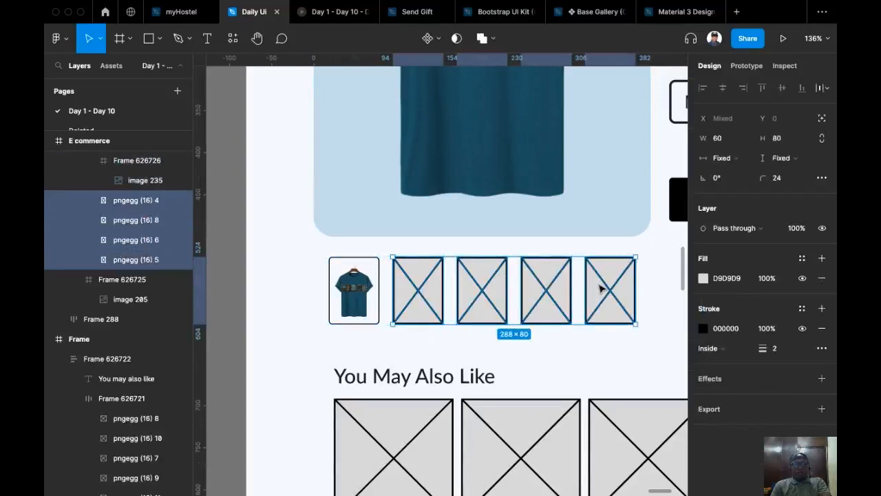
pyautogui.press('super+shift+r')
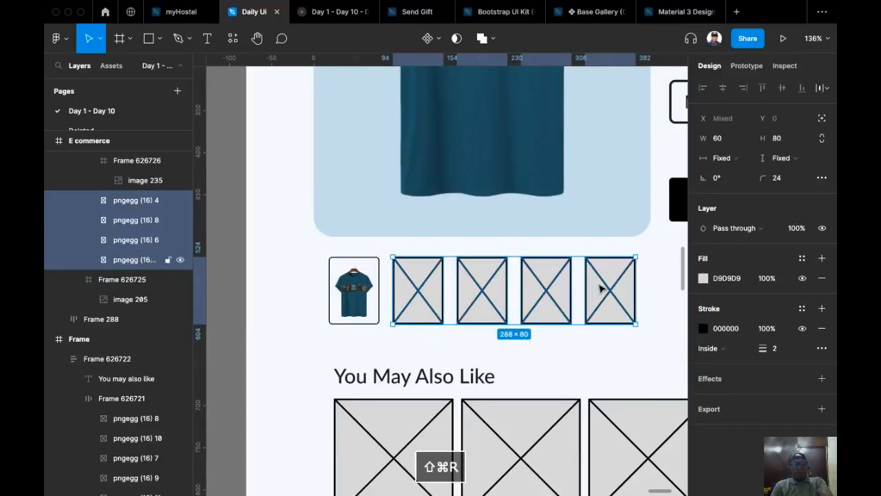
# - Replace the teal T-shirt in the second thumbnail with the small red T-shirt cut from below the shop page
pyautogui.scroll(-2, 539, 278)
pyautogui.scroll(-5, 539, 278)
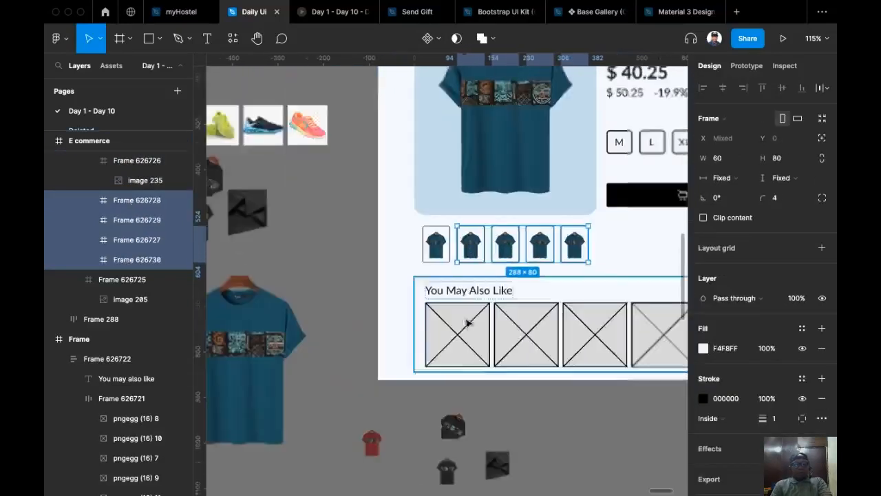
pyautogui.click(379, 370)
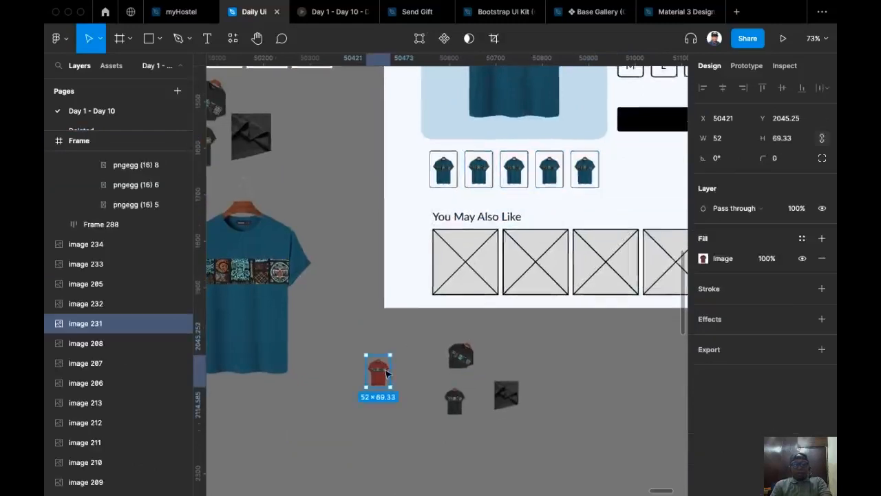
pyautogui.scroll(2, 383, 371)
pyautogui.scroll(2, 379, 368)
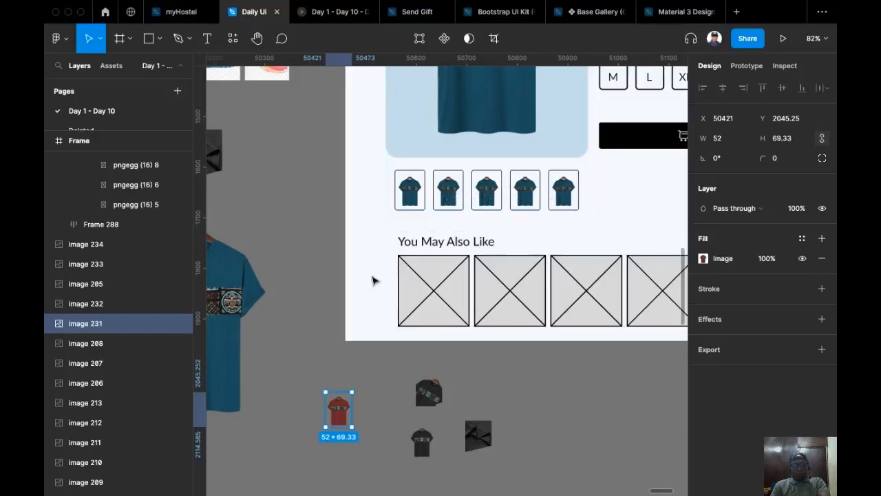
pyautogui.press('super+x')
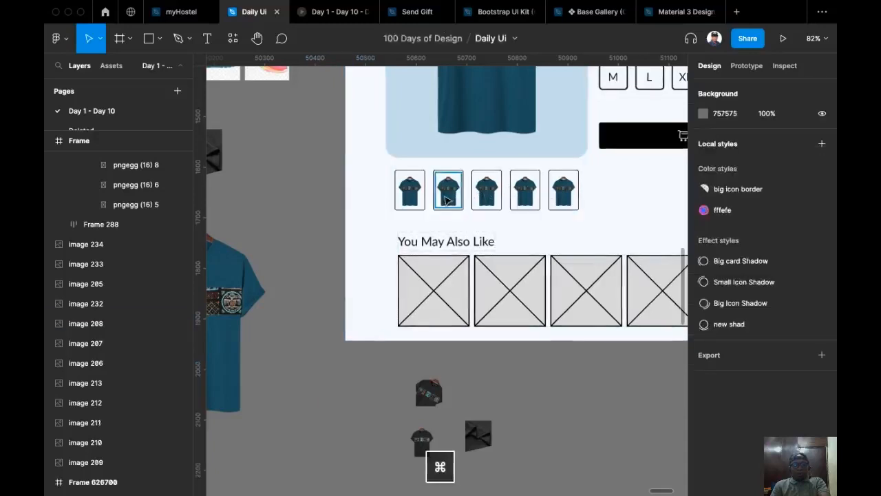
pyautogui.keyDown('super'); pyautogui.click(446, 199); pyautogui.keyUp('super')
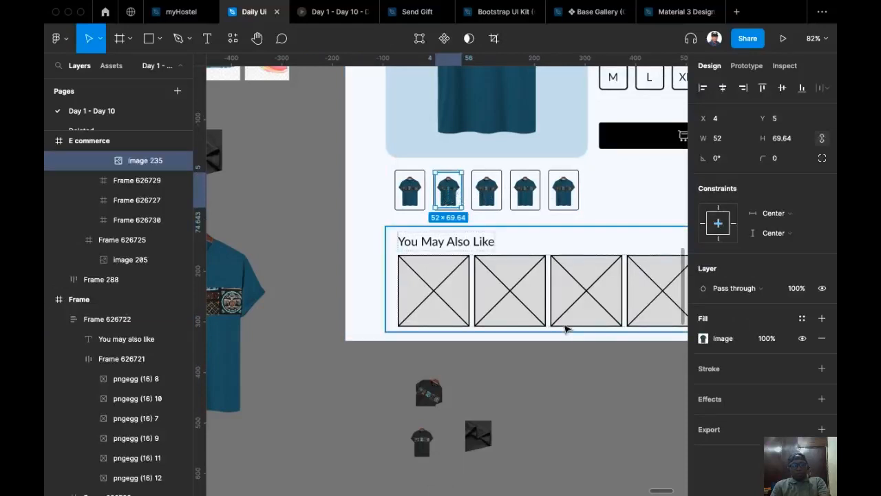
pyautogui.press('shift+super+r')
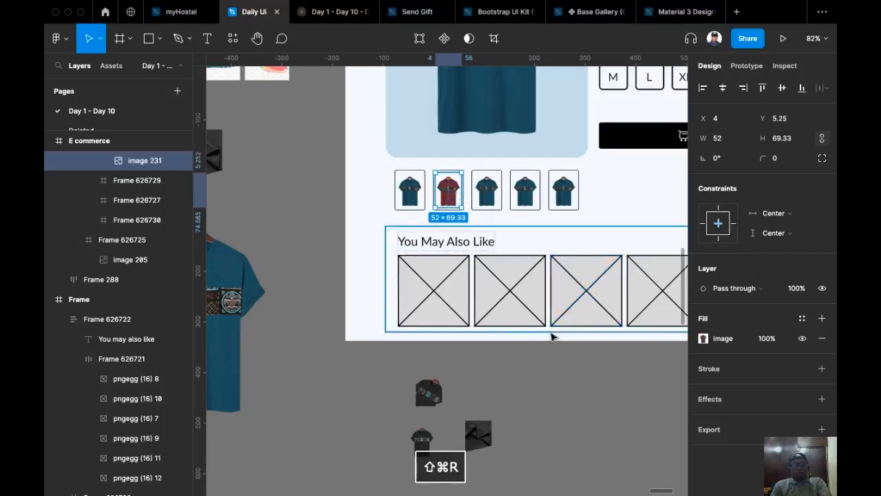
# - Replace the teal T-shirt in the third thumbnail with the front-view black T-shirt cut from below the shop page
pyautogui.click(422, 440)
pyautogui.press('super+c')
pyautogui.press('super+x')
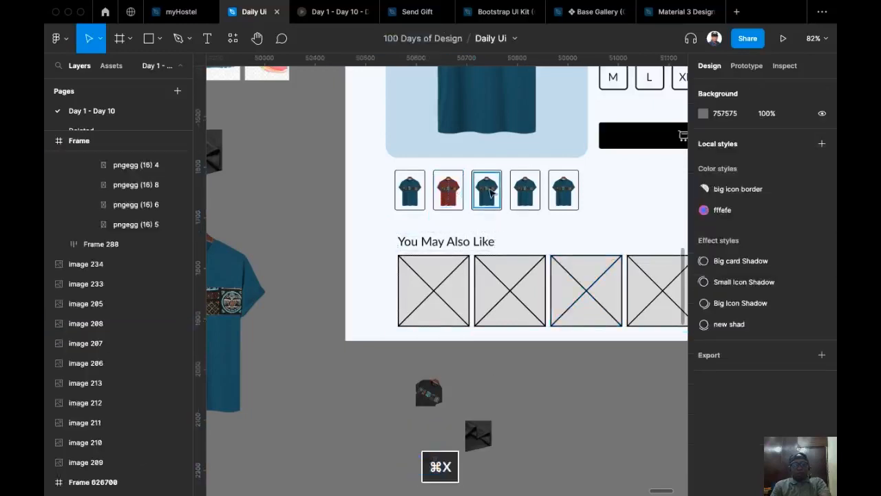
pyautogui.keyDown('super'); pyautogui.click(487, 192); pyautogui.keyUp('super')
pyautogui.press('shift+super+r')
pyautogui.click(430, 394)
pyautogui.press('super+z')
pyautogui.press('super+z')
pyautogui.press('super+z')
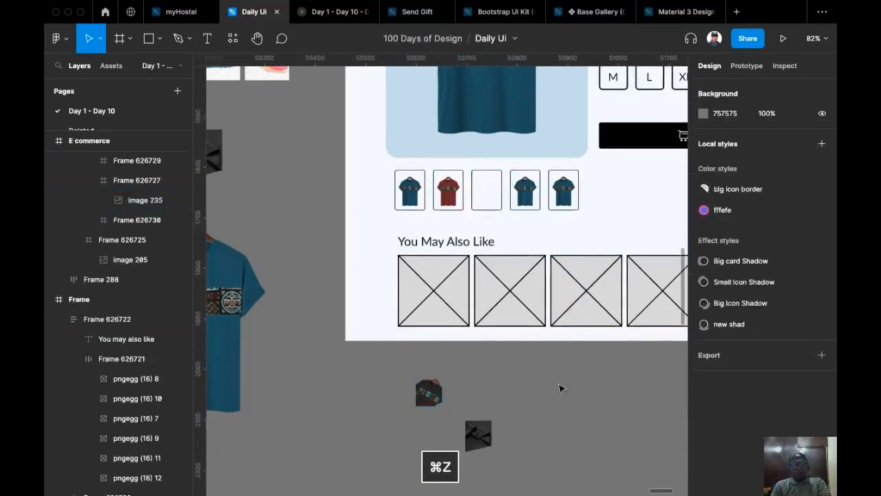
pyautogui.press('shift+super+r')
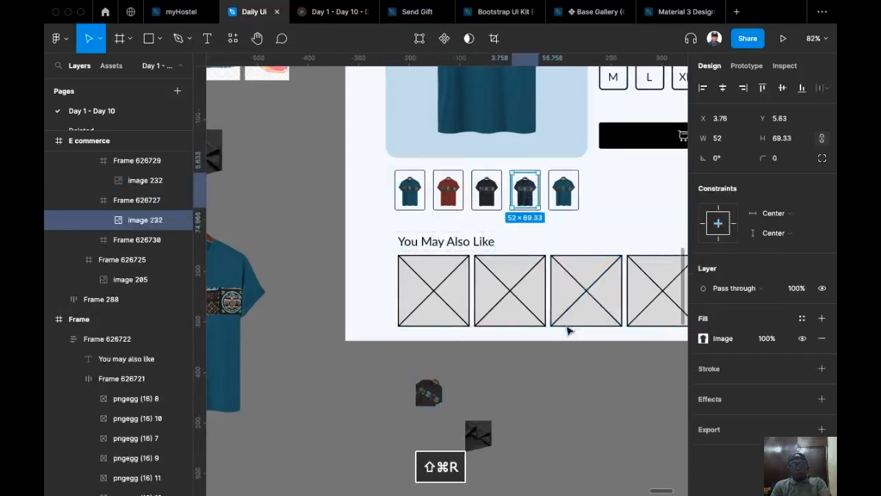
# - Swap the fourth thumbnail's image for the angled black T-shirt and the fifth's for the folded black fabric close-up
pyautogui.click(429, 394)
pyautogui.press('super+x')
pyautogui.press('shift+super+r')
pyautogui.click(486, 438)
pyautogui.press('super+x')
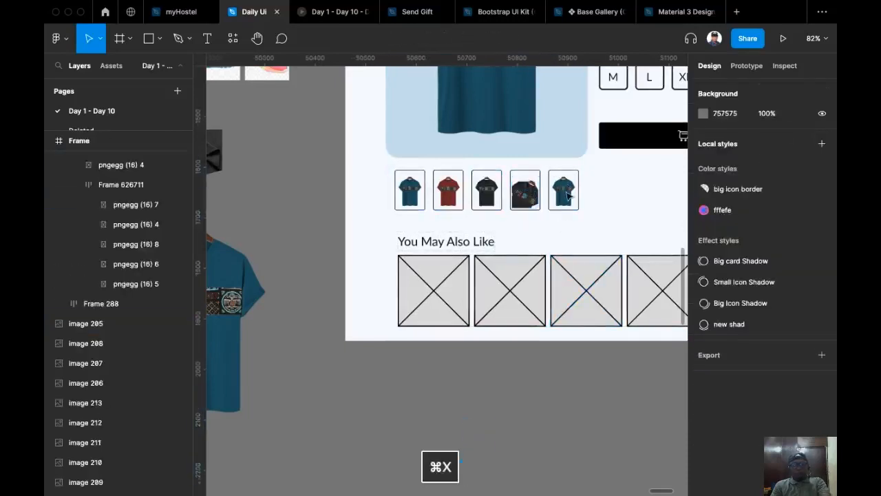
pyautogui.keyDown('super'); pyautogui.click(571, 197); pyautogui.keyUp('super')
pyautogui.press('super+z')
pyautogui.keyDown('super'); pyautogui.click(572, 197); pyautogui.keyUp('super')
pyautogui.press('shift+super+r')
pyautogui.click(488, 379)
# - Duplicate the row of six shoe images onto the empty canvas below the shop page
pyautogui.hscroll(2, 409, 376)
pyautogui.scroll(1, 409, 377)
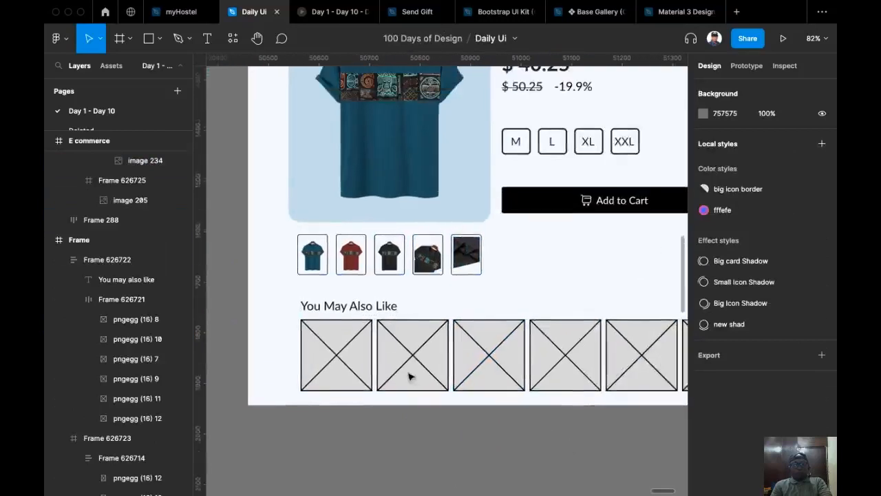
pyautogui.scroll(3, 410, 376)
pyautogui.scroll(2, 463, 317)
pyautogui.scroll(-6, 463, 316)
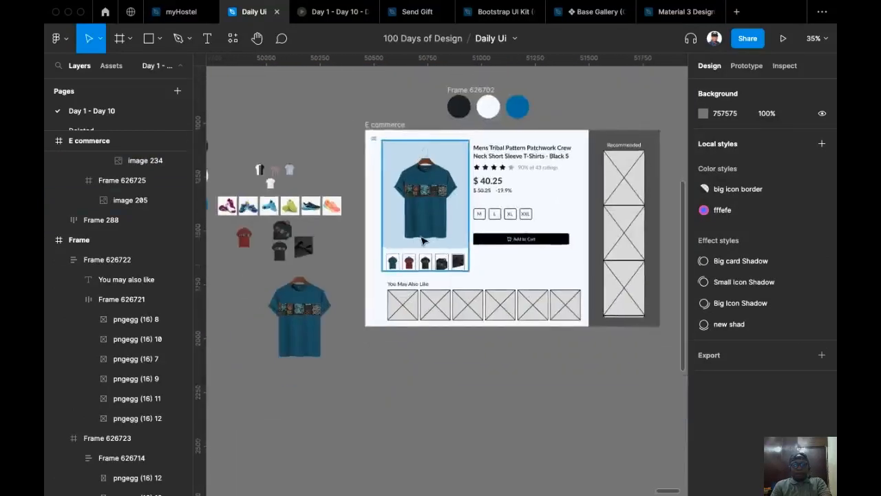
pyautogui.scroll(2, 408, 298)
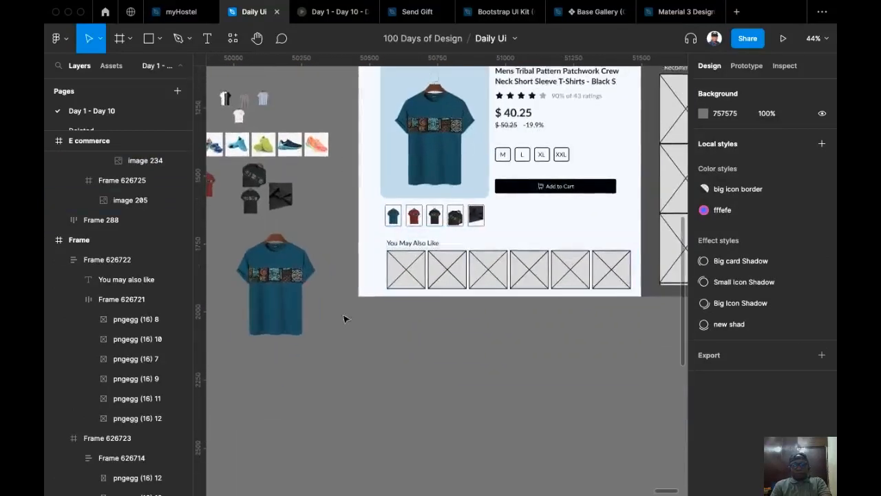
pyautogui.scroll(2, 395, 312)
pyautogui.hscroll(-1, 395, 312)
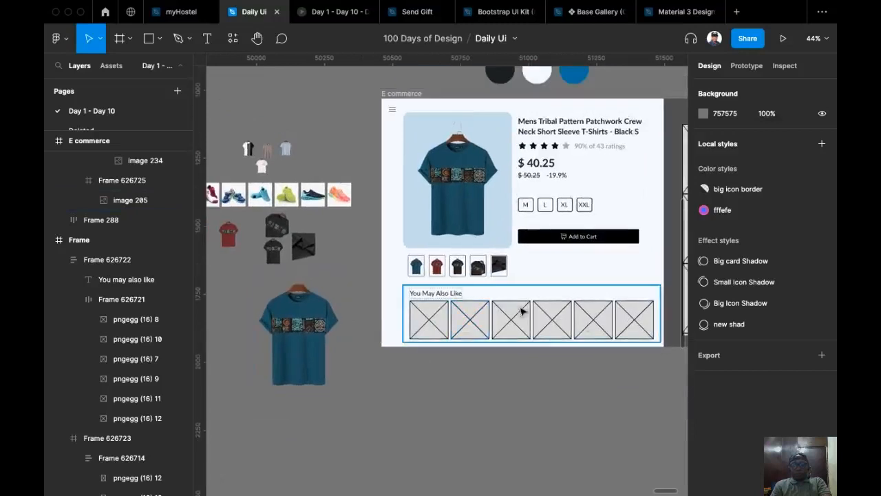
pyautogui.hscroll(-2, 475, 206)
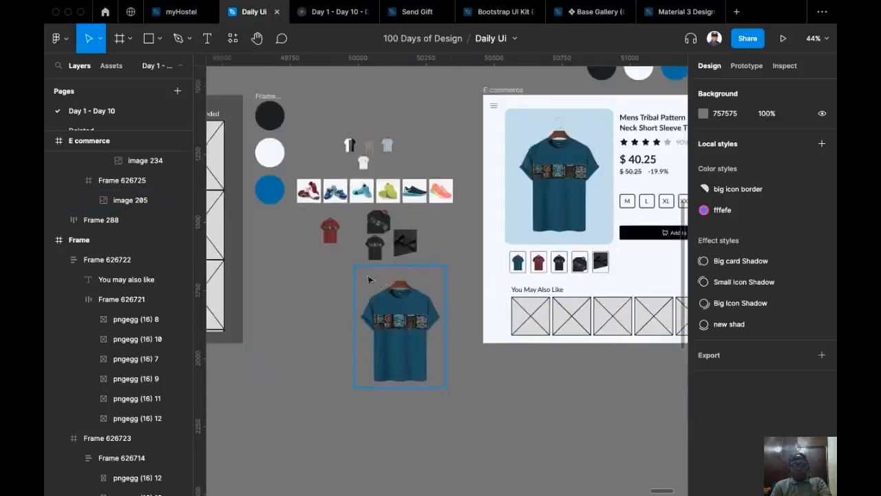
pyautogui.scroll(1, 476, 195)
pyautogui.moveTo(473, 210); pyautogui.dragTo(297, 240)
pyautogui.scroll(-3, 297, 241)
pyautogui.hscroll(1, 297, 240)
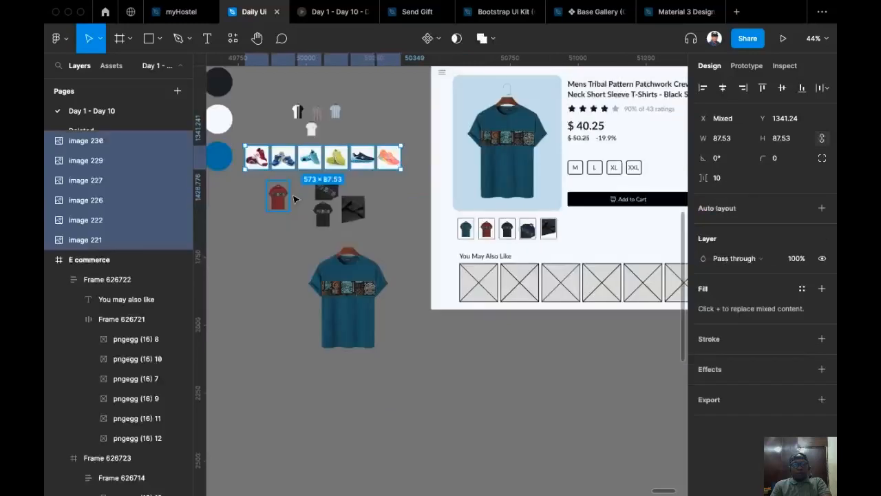
pyautogui.moveTo(338, 163); pyautogui.dragTo(597, 369)
# - Inspect the backgrounds of the six copied shoe images up close
pyautogui.hscroll(3, 331, 301)
pyautogui.scroll(-1, 376, 311)
pyautogui.scroll(5, 377, 312)
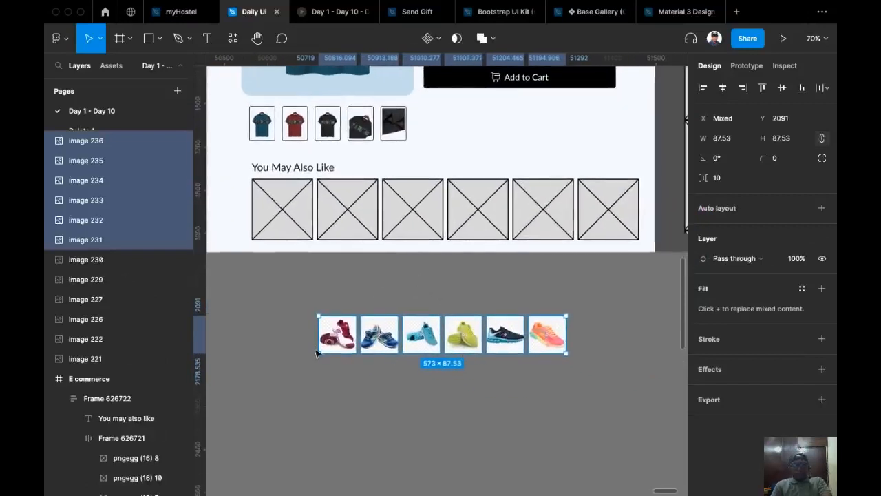
pyautogui.scroll(10, 432, 296)
pyautogui.click(379, 161)
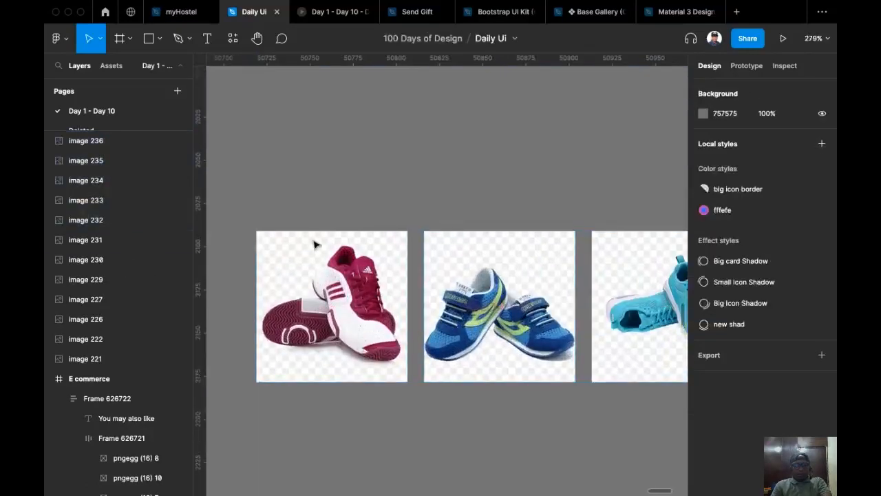
pyautogui.scroll(3, 313, 244)
pyautogui.scroll(-3, 377, 172)
pyautogui.scroll(-8, 369, 121)
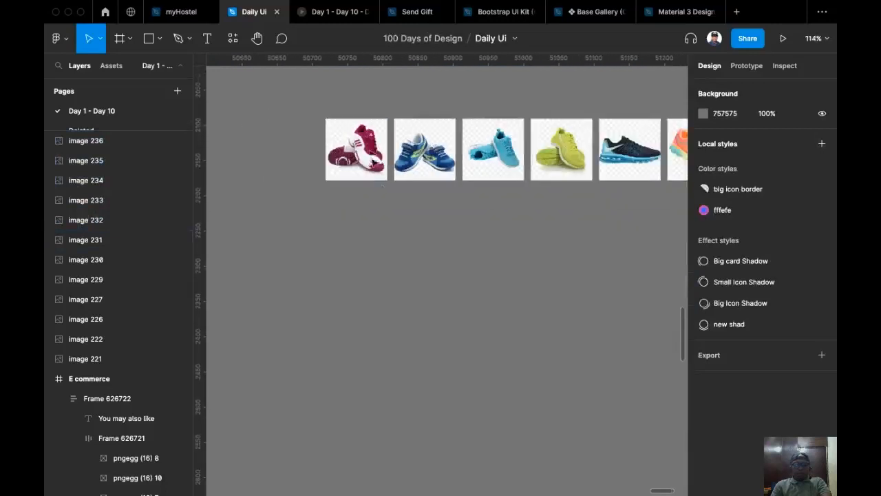
pyautogui.scroll(3, 305, 280)
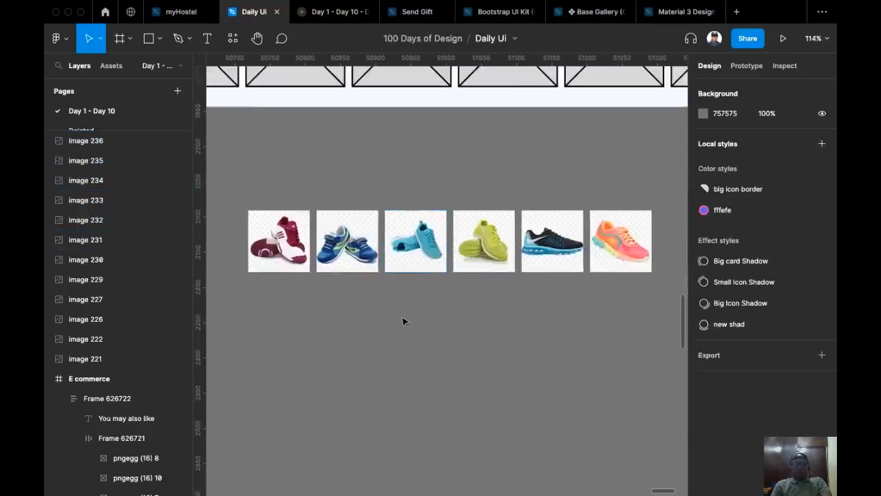
# - Remove the background of the copied maroon and white shoe image with the Remove BG plugin
pyautogui.click(301, 238)
pyautogui.press('super+slash')
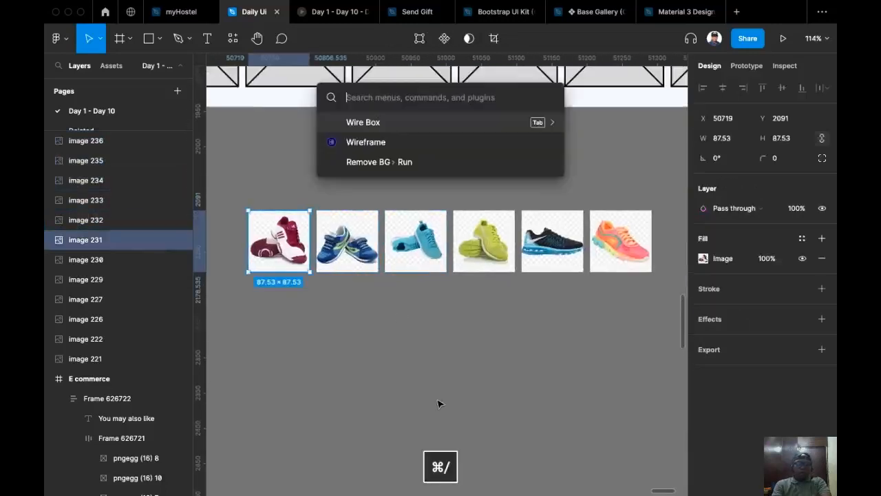
pyautogui.press('Down')
pyautogui.press('Down')
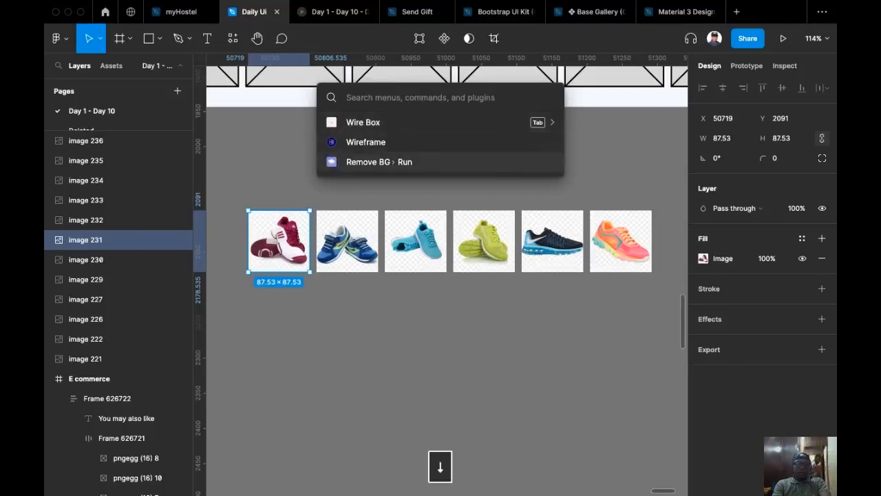
pyautogui.press('Return')
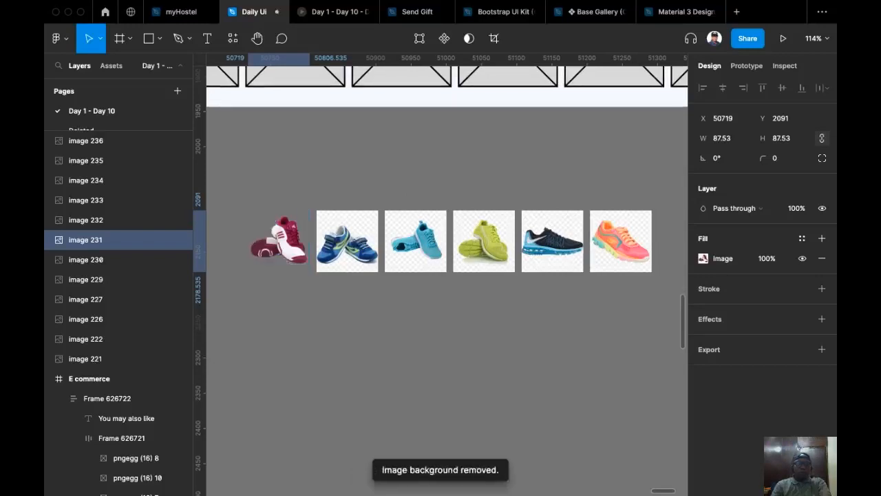
# - Run Remove BG on the copied dark blue and light blue shoe images
pyautogui.click(354, 262)
pyautogui.press('super+slash')
pyautogui.press('Return')
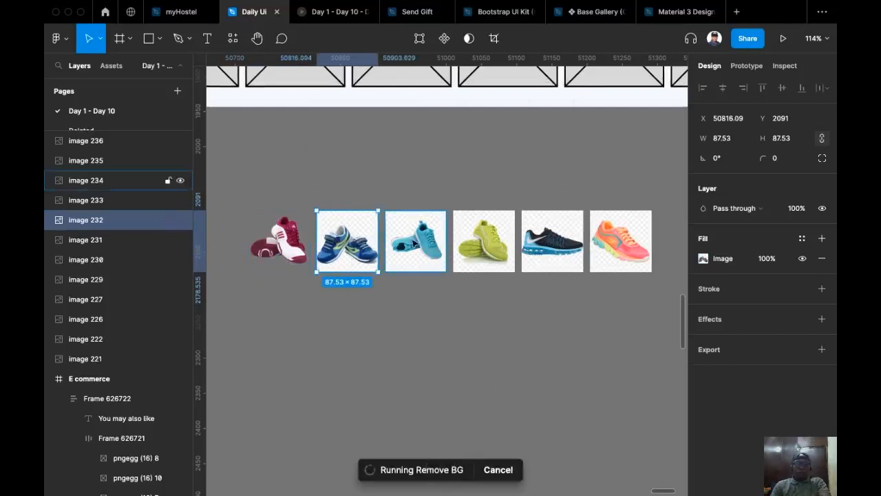
pyautogui.click(415, 241)
pyautogui.press('super+slash')
pyautogui.press('Return')
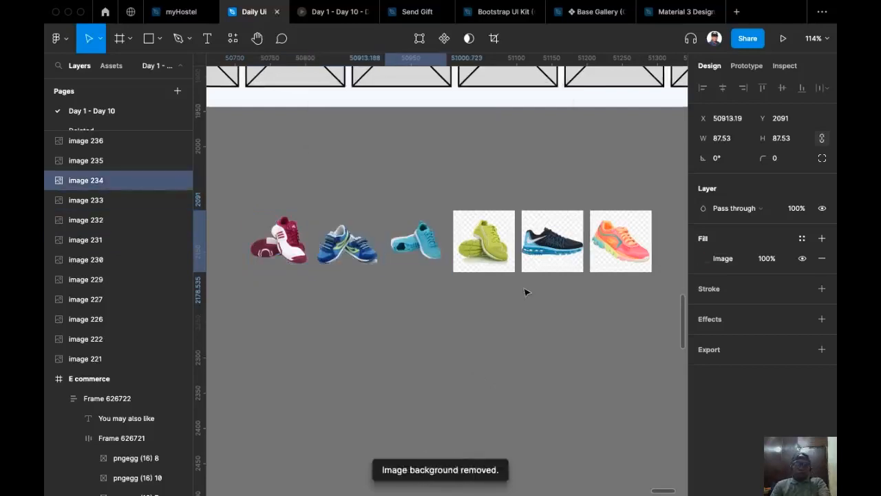
# - Run Remove BG on the copied lime green, black and orange shoe images
pyautogui.click(494, 256)
pyautogui.press('super+slash')
pyautogui.press('Return')
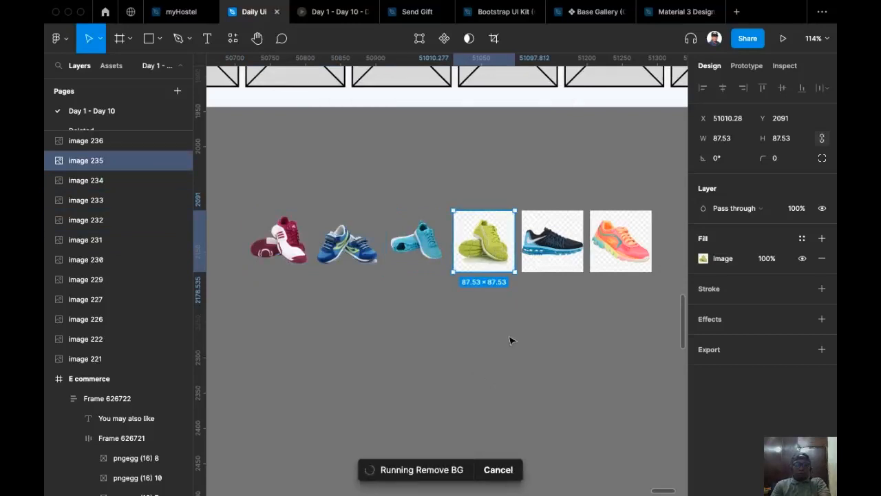
pyautogui.click(544, 252)
pyautogui.press('super+slash')
pyautogui.press('Return')
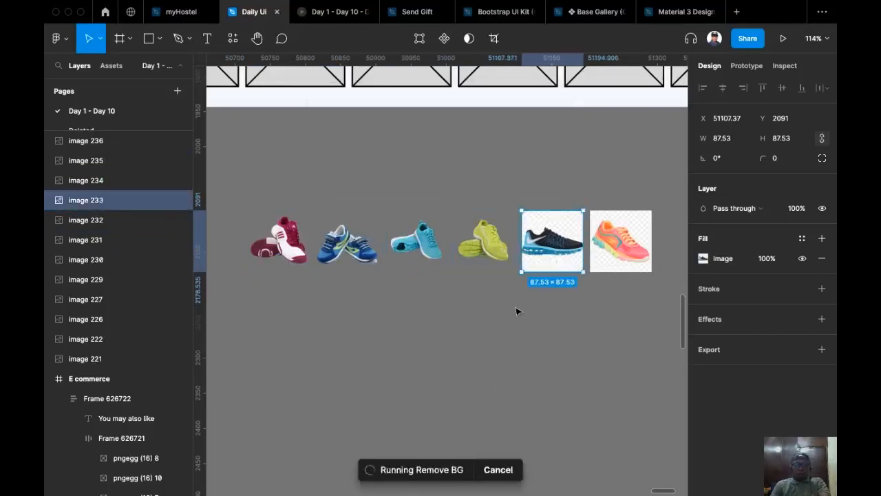
pyautogui.click(628, 241)
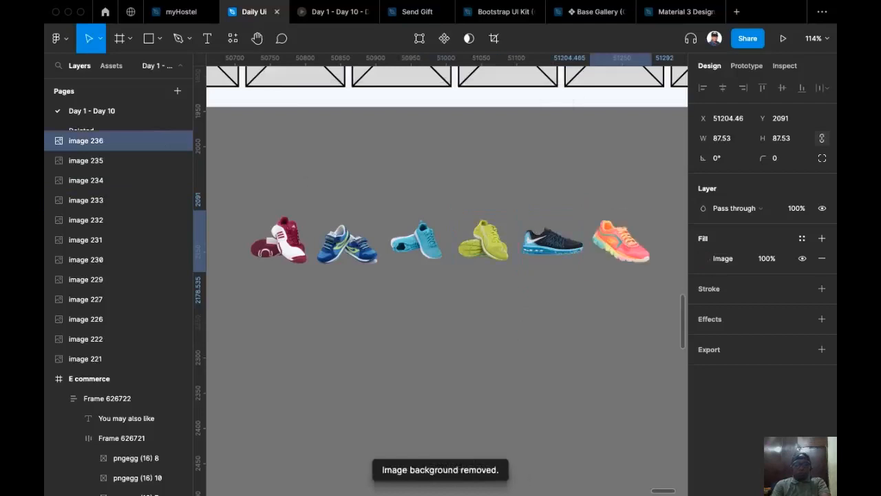
# - Check the size of the first You May Also Like placeholder and set the width of the six copied shoe images to 142
pyautogui.scroll(5, 445, 272)
pyautogui.hscroll(-4, 444, 272)
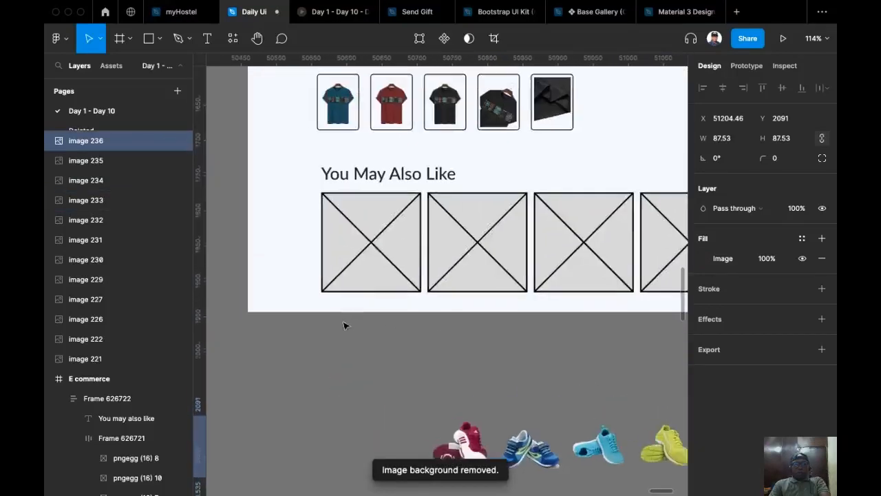
pyautogui.click(354, 230)
pyautogui.click(358, 232)
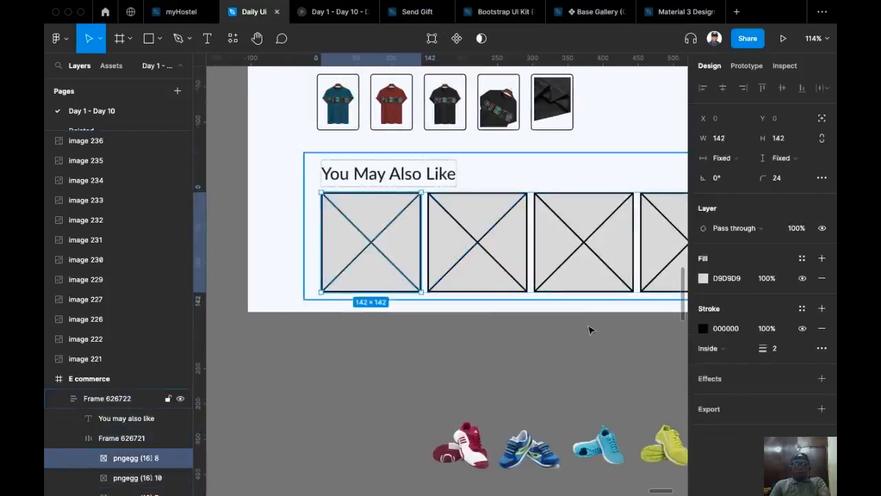
pyautogui.scroll(-4, 496, 259)
pyautogui.hscroll(5, 496, 260)
pyautogui.scroll(-3, 444, 242)
pyautogui.moveTo(313, 248); pyautogui.dragTo(635, 375)
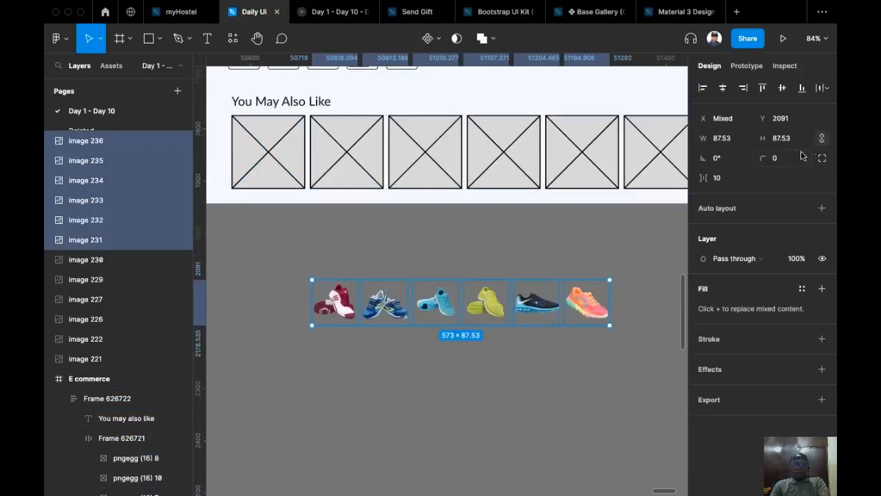
pyautogui.click(735, 141)
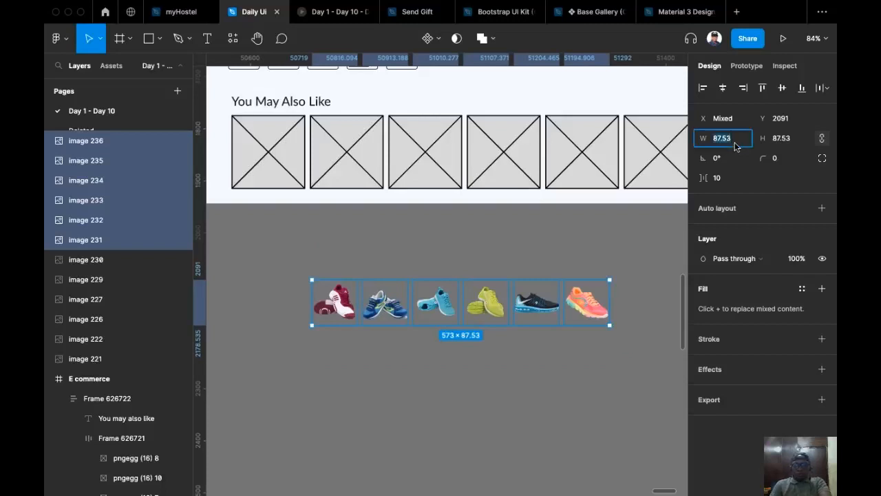
pyautogui.write('1')
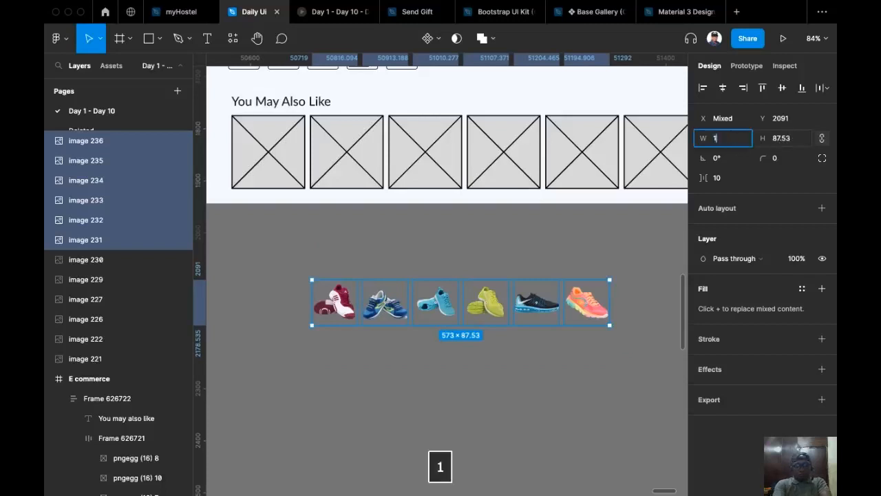
pyautogui.write('42')
pyautogui.press('Return')
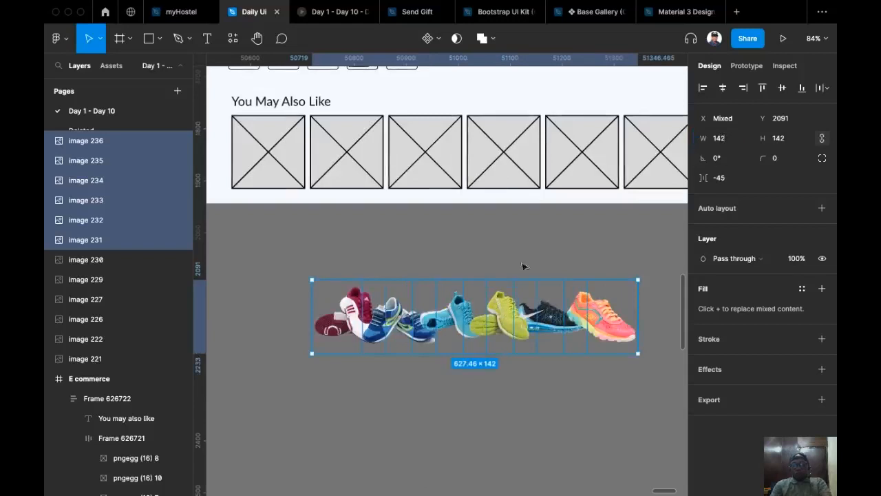
pyautogui.hscroll(-2, 415, 333)
pyautogui.scroll(2, 435, 349)
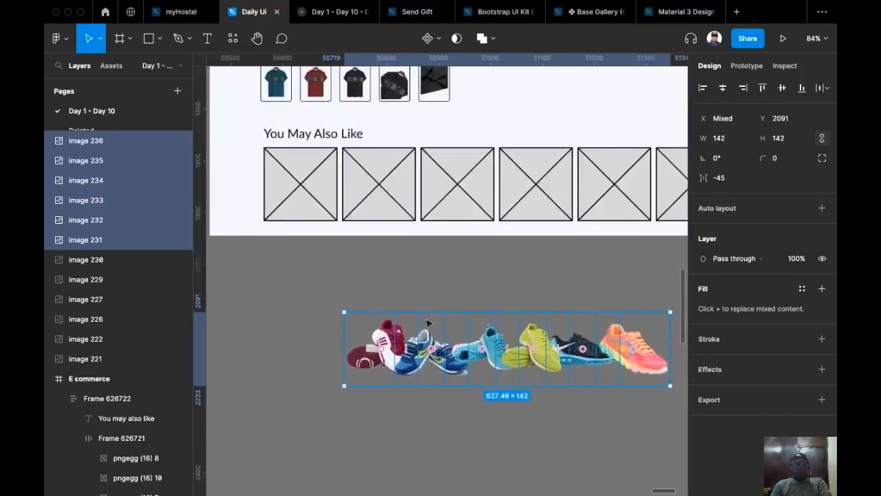
# - Separate the maroon and white shoe image, then replace the first two You May Also Like placeholders with the maroon and dark blue shoes
pyautogui.moveTo(428, 323); pyautogui.dragTo(341, 321)
pyautogui.press('super+x')
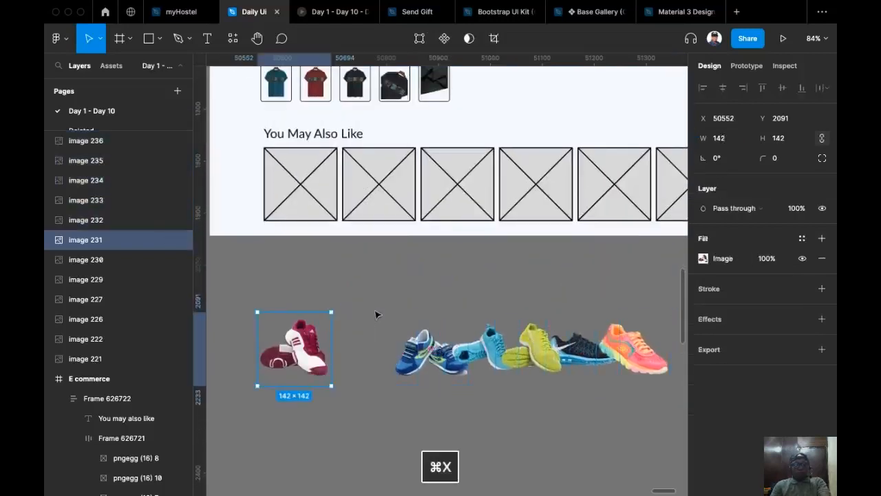
pyautogui.keyDown('super'); pyautogui.click(302, 216); pyautogui.keyUp('super')
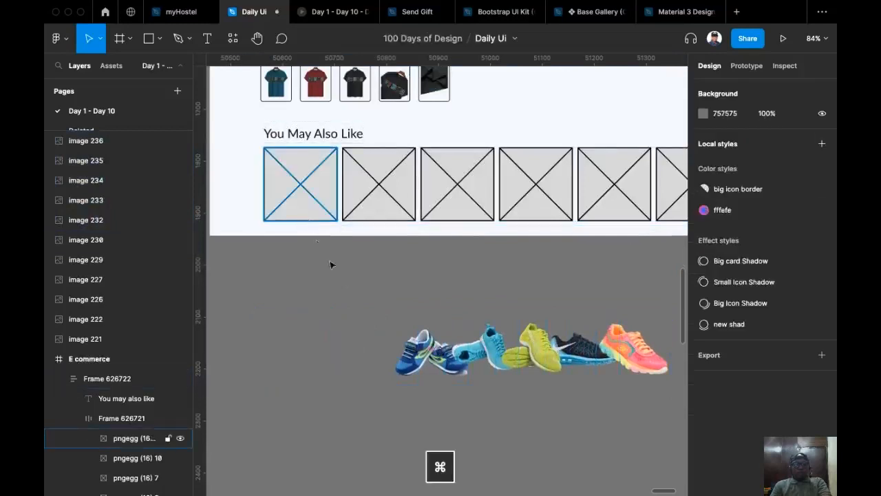
pyautogui.press('shift+super+r')
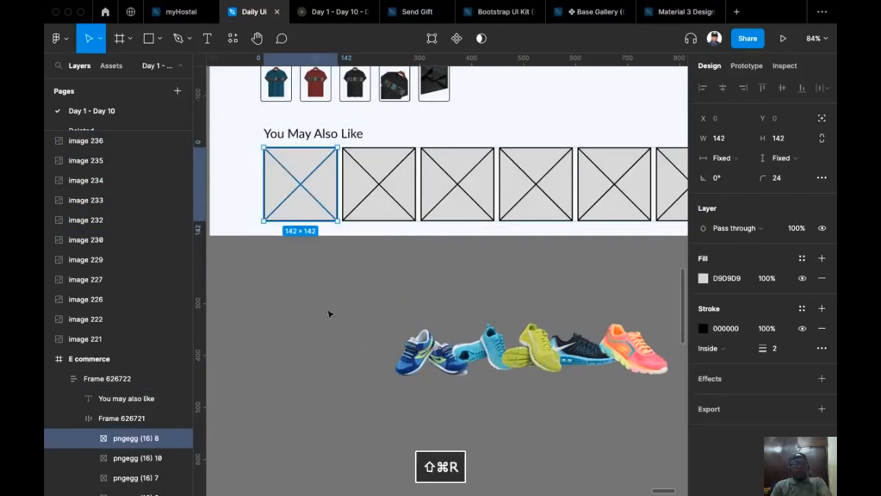
pyautogui.click(391, 345)
pyautogui.press('super+x')
pyautogui.click(335, 188)
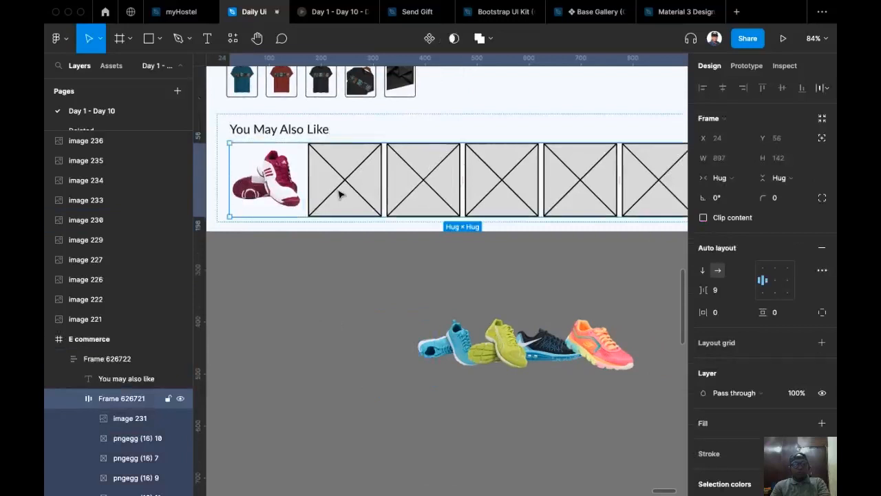
pyautogui.click(344, 181)
pyautogui.press('shift+super+r')
# - Replace the third and fourth You May Also Like placeholders with the light blue and lime green shoe images
pyautogui.click(434, 337)
pyautogui.press('super+x')
pyautogui.click(424, 180)
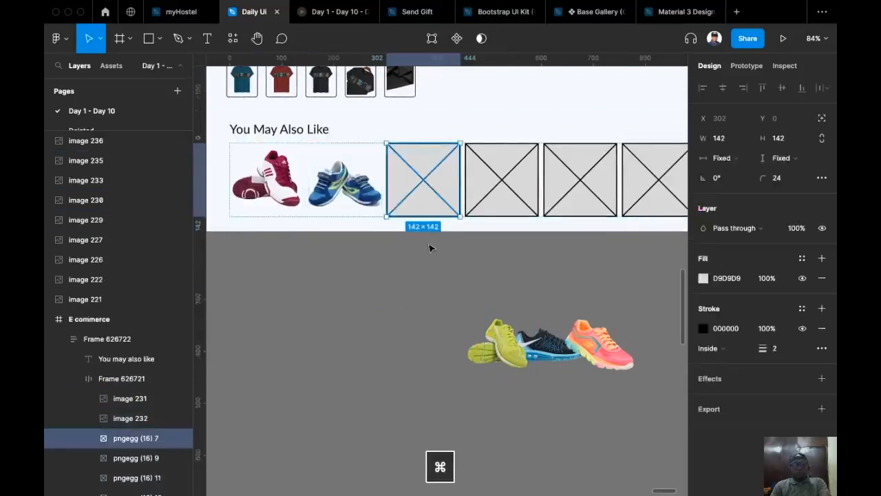
pyautogui.press('shift+super+r')
pyautogui.hscroll(2, 441, 275)
pyautogui.click(435, 339)
pyautogui.press('super+x')
pyautogui.click(460, 189)
pyautogui.press('shift+super+r')
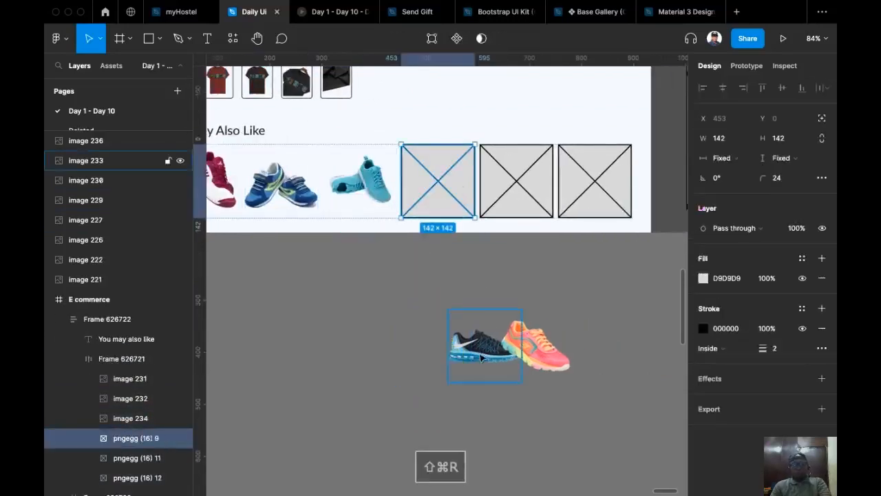
# - Replace the fifth and sixth You May Also Like placeholders with the black and orange shoe images
pyautogui.click(482, 342)
pyautogui.press('super+x')
pyautogui.click(517, 180)
pyautogui.press('shift+super+r')
pyautogui.click(537, 345)
pyautogui.press('super+x')
pyautogui.click(595, 181)
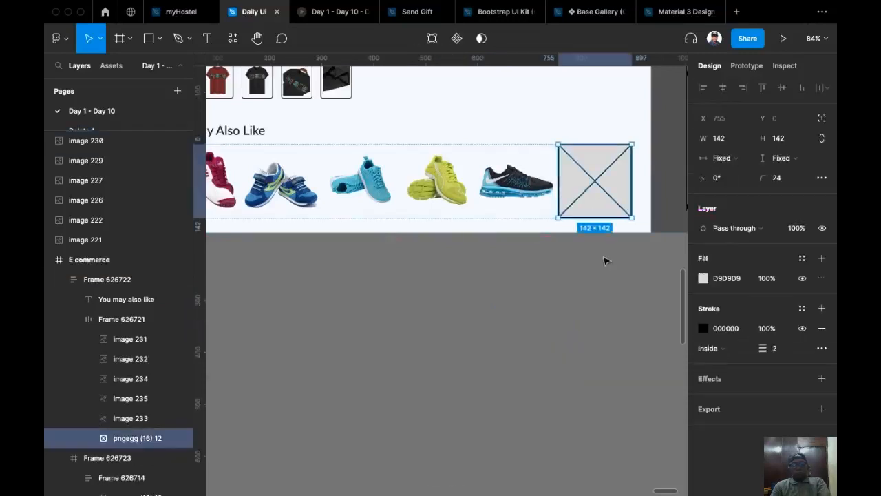
pyautogui.press('shift+super+r')
pyautogui.click(411, 333)
pyautogui.scroll(-3, 453, 379)
pyautogui.scroll(3, 406, 440)
pyautogui.scroll(-3, 478, 420)
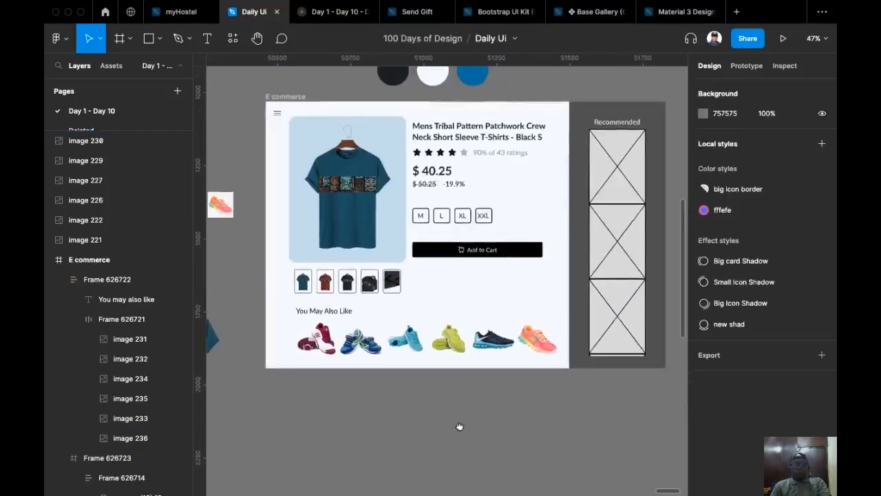
pyautogui.hscroll(2, 388, 396)
pyautogui.scroll(3, 413, 390)
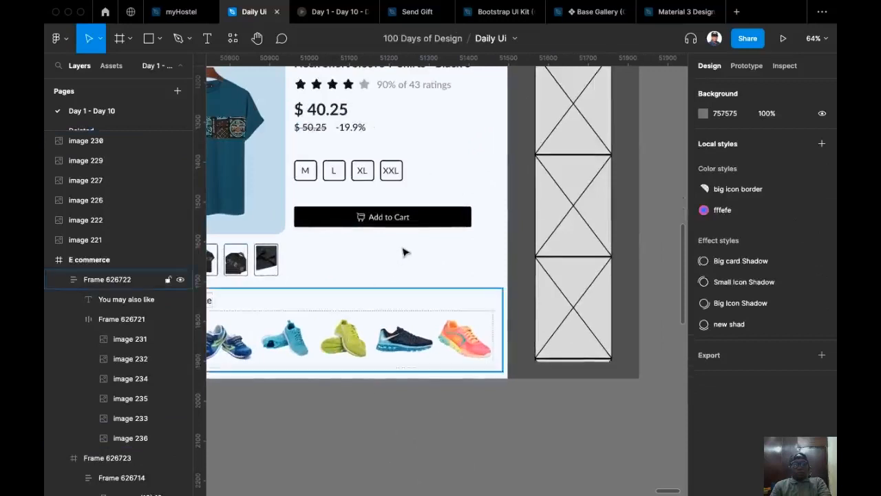
pyautogui.click(442, 229)
pyautogui.click(439, 219)
pyautogui.scroll(3, 478, 252)
pyautogui.hscroll(-1, 478, 252)
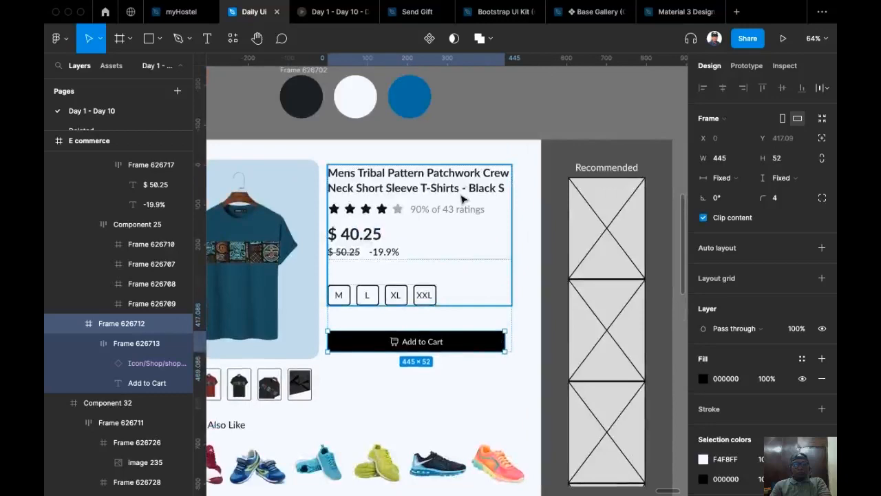
pyautogui.click(473, 178)
pyautogui.click(520, 104)
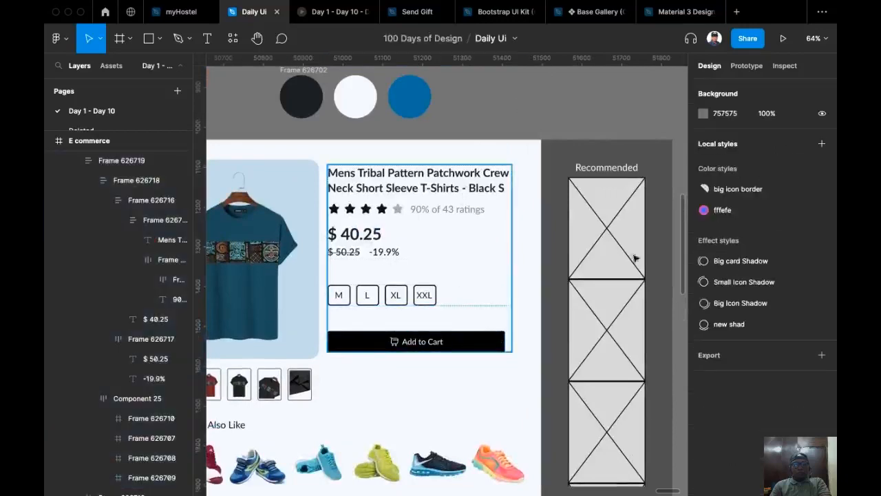
# - Set the auto layout alignment of the product details frame to top center
pyautogui.click(486, 271)
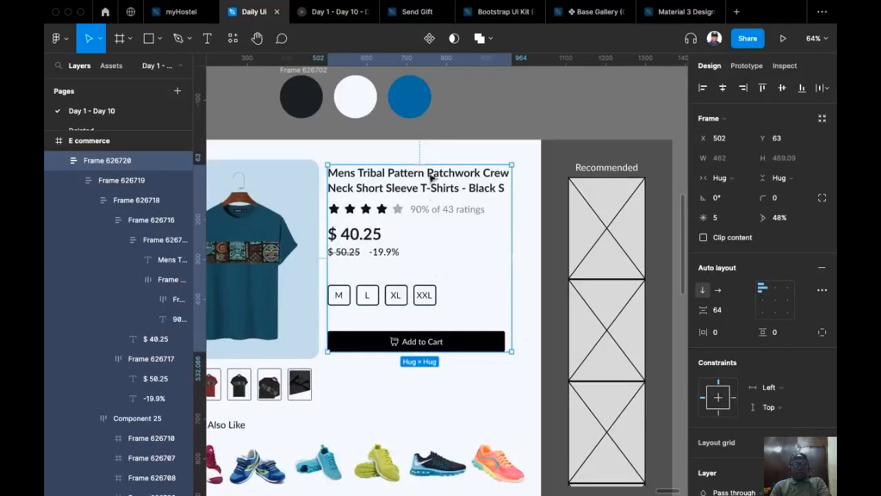
pyautogui.click(775, 292)
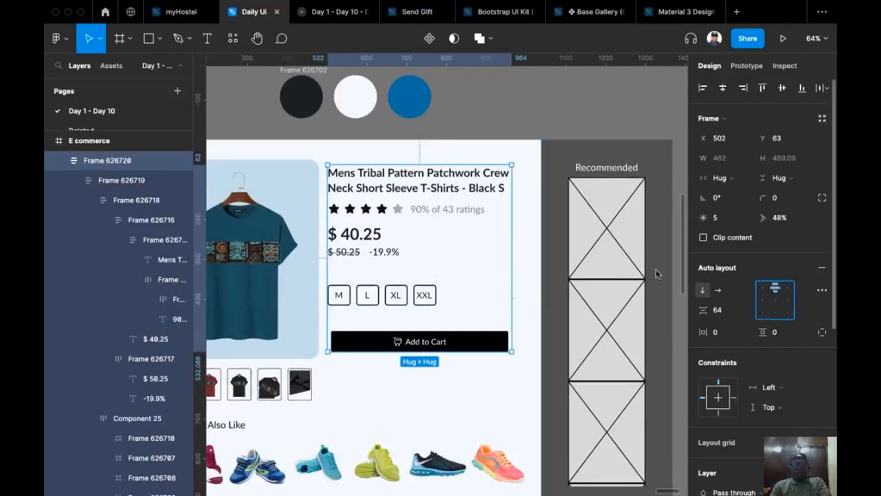
pyautogui.click(546, 97)
# - Fill the Add to Cart button with the blue sampled from the palette swatch, 016CA7
pyautogui.click(471, 340)
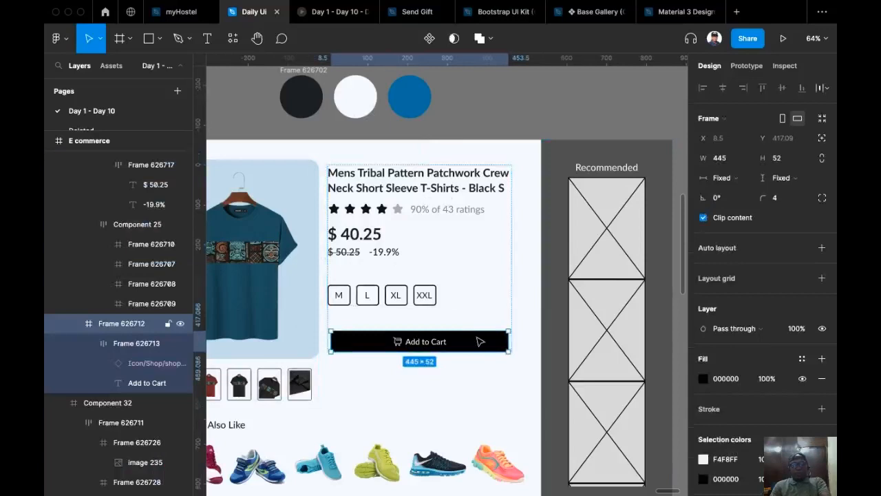
pyautogui.press('i')
pyautogui.click(410, 96)
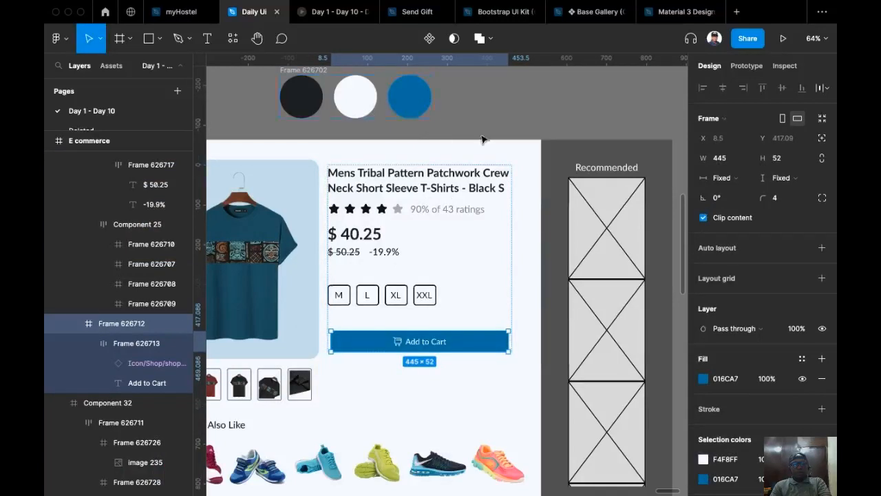
pyautogui.press('Escape')
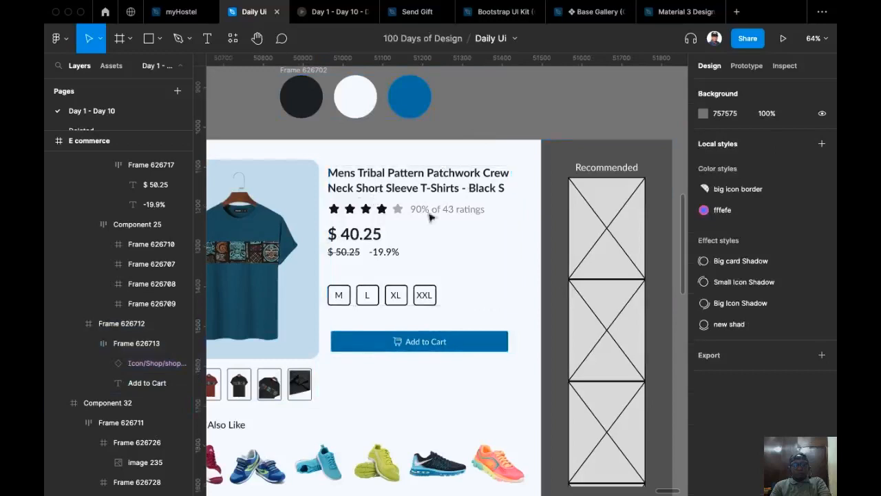
pyautogui.scroll(1, 373, 212)
pyautogui.scroll(3, 373, 212)
pyautogui.click(372, 219)
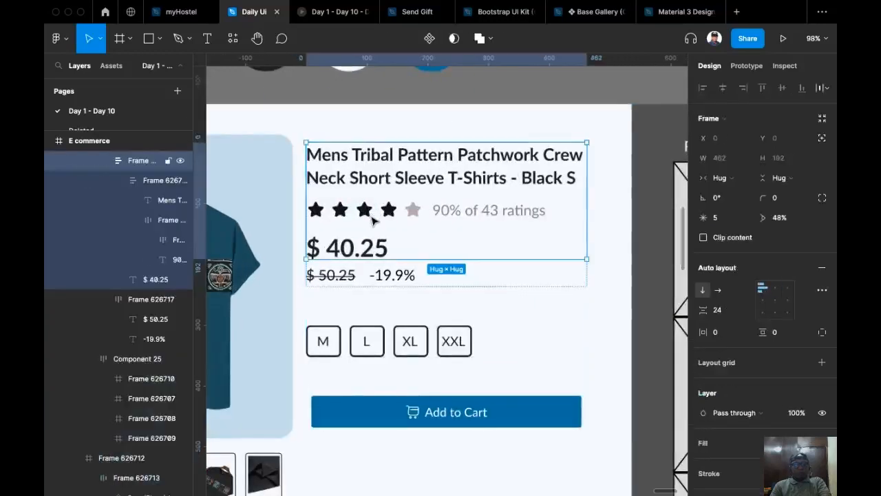
pyautogui.click(375, 218)
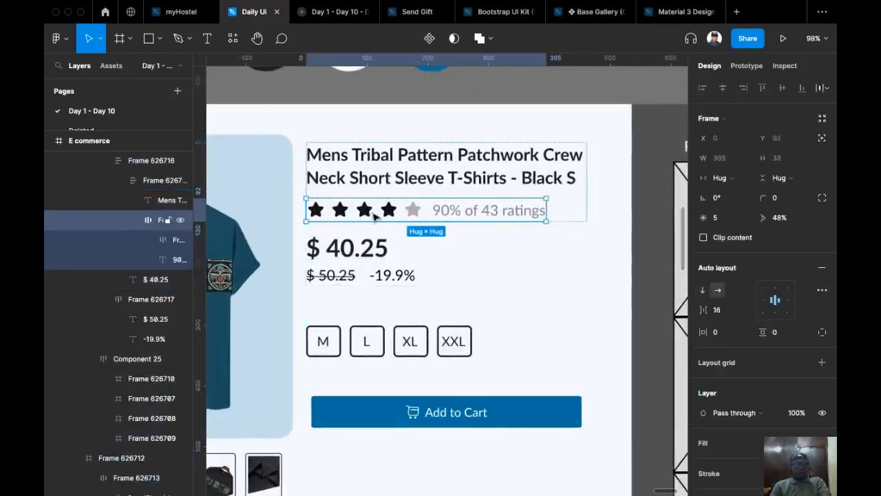
pyautogui.click(383, 177)
pyautogui.press('Escape')
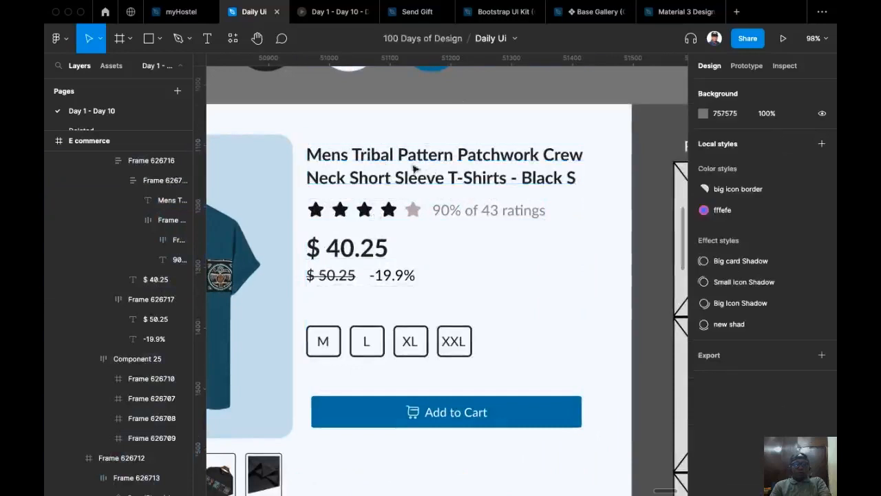
# - Color the product title text with the dark tone sampled from the palette swatch, 1C1F22
pyautogui.click(429, 176)
pyautogui.scroll(2, 413, 244)
pyautogui.scroll(-1, 405, 265)
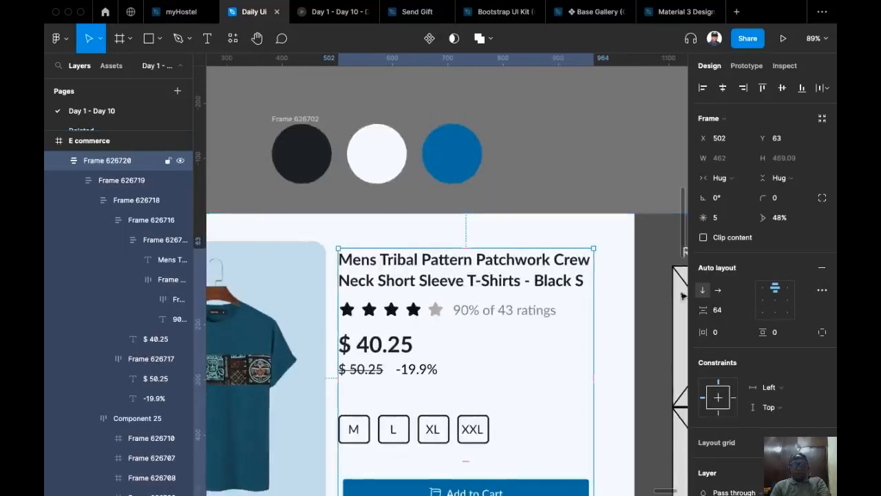
pyautogui.scroll(-5, 735, 264)
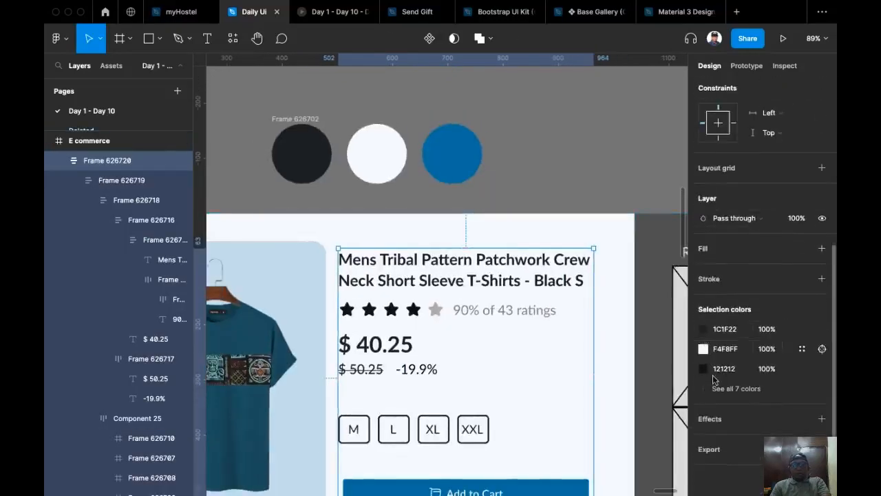
pyautogui.keyDown('super'); pyautogui.click(425, 270); pyautogui.keyUp('super')
pyautogui.press('i')
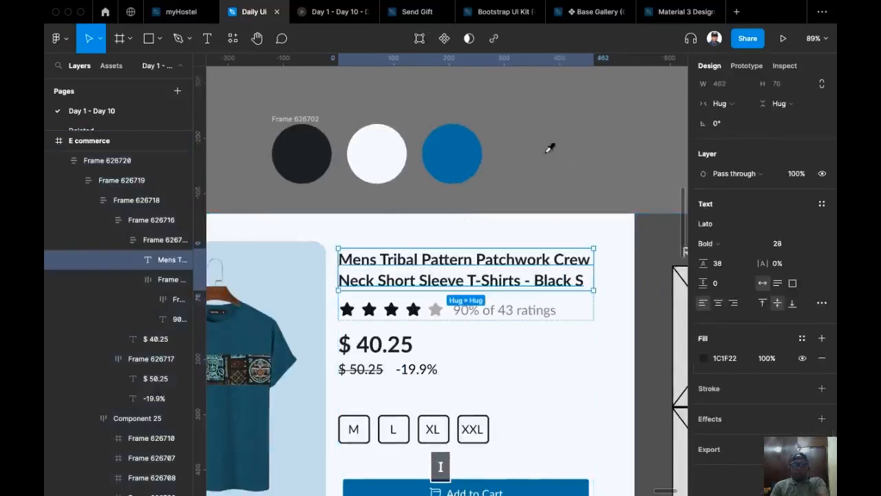
pyautogui.click(305, 159)
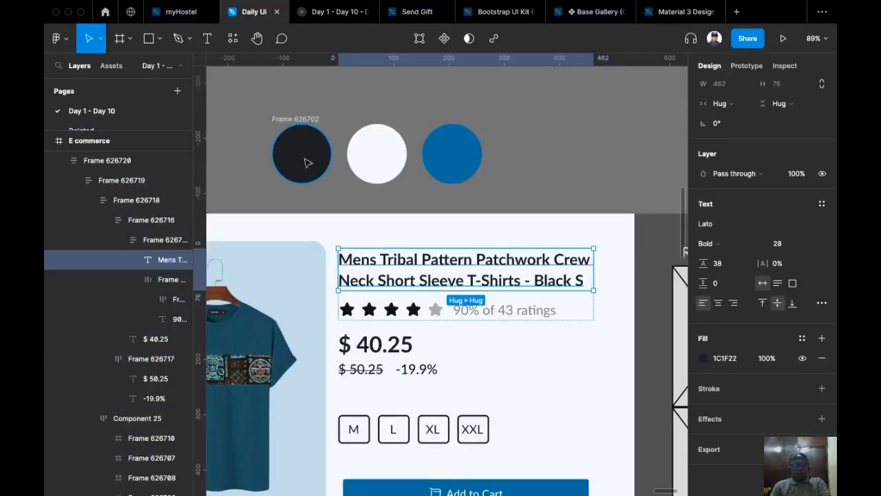
# - Apply the dark palette swatch color to the $ 40.25 price, the struck-through $ 50.25 price and the -19.9% discount text
pyautogui.keyDown('super'); pyautogui.click(372, 349); pyautogui.keyUp('super')
pyautogui.press('i')
pyautogui.click(308, 165)
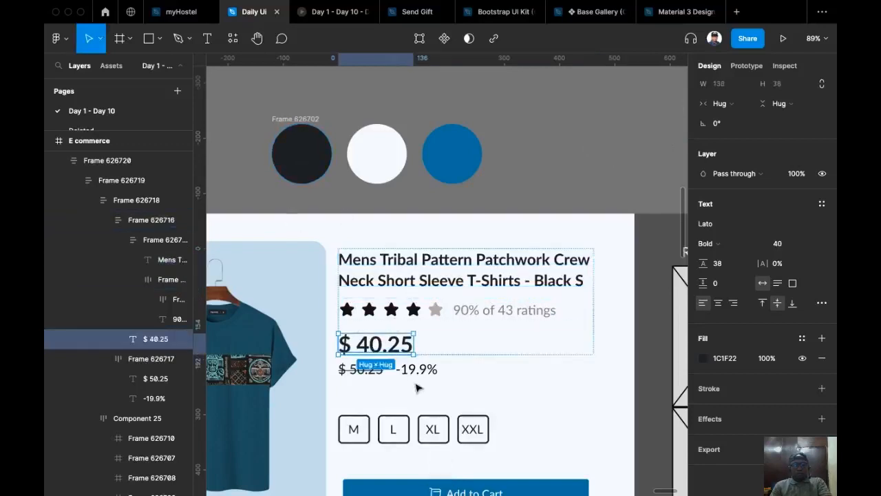
pyautogui.keyDown('super'); pyautogui.click(416, 370); pyautogui.keyUp('super')
pyautogui.keyDown('shift'); pyautogui.keyDown('super'); pyautogui.click(356, 375); pyautogui.keyUp('super'); pyautogui.keyUp('shift')
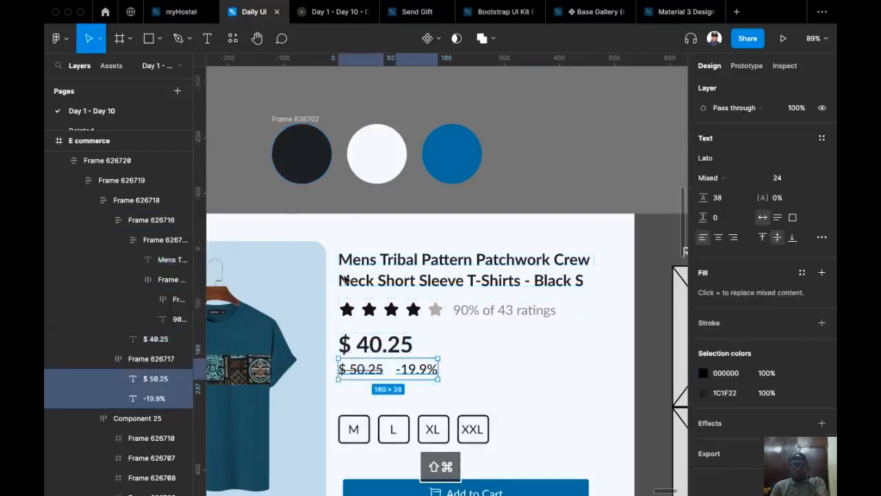
pyautogui.press('i')
pyautogui.click(309, 154)
pyautogui.click(547, 162)
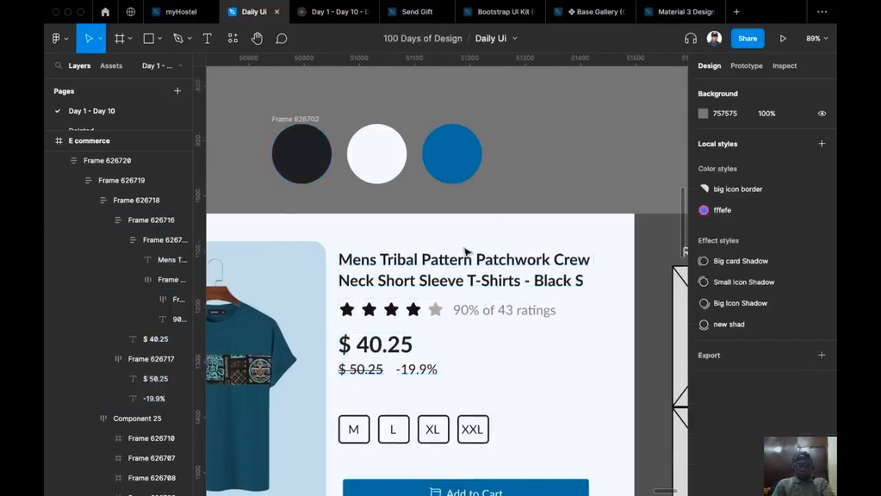
# - Recolor the four filled rating stars orange with HSL 40, 100, 50, leaving the grey star's color as is
pyautogui.scroll(-2, 465, 252)
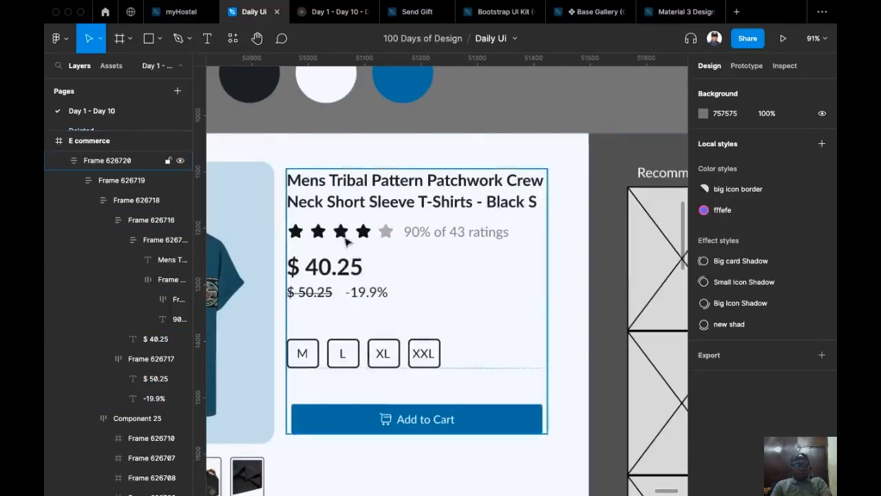
pyautogui.click(347, 240)
pyautogui.doubleClick(347, 240)
pyautogui.doubleClick(346, 240)
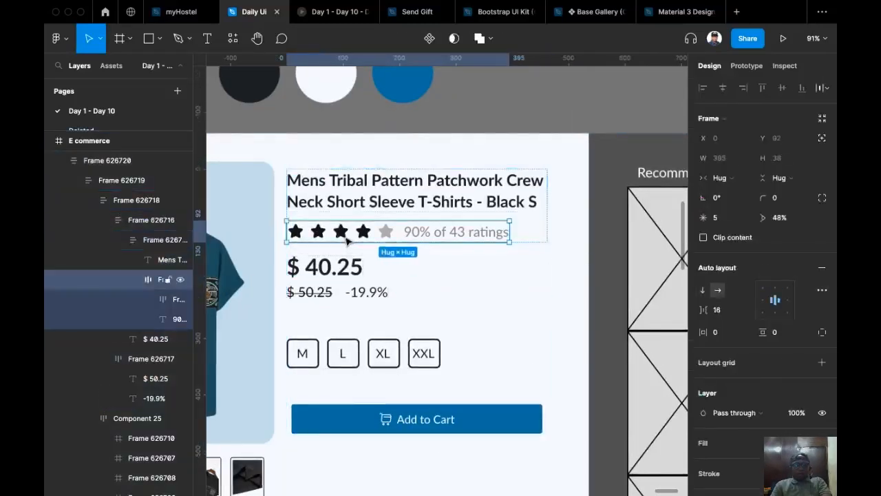
pyautogui.doubleClick(347, 240)
pyautogui.scroll(-4, 729, 355)
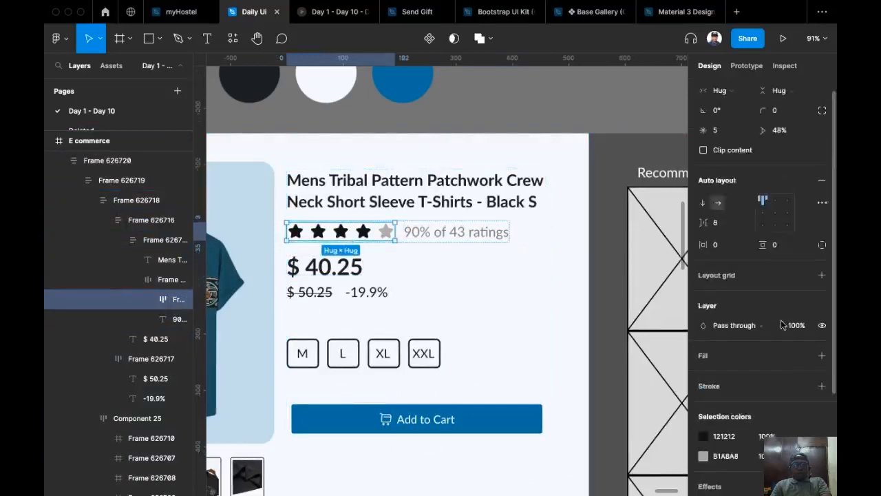
pyautogui.click(703, 369)
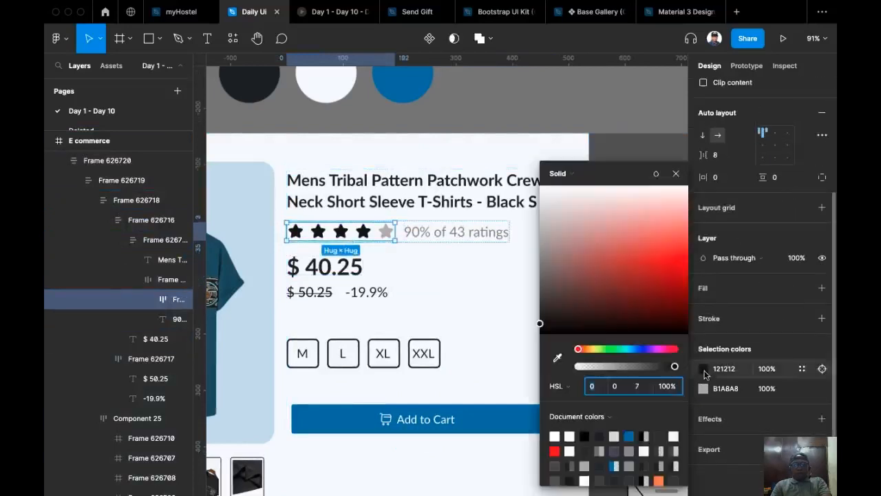
pyautogui.click(589, 352)
pyautogui.moveTo(644, 267); pyautogui.dragTo(685, 253)
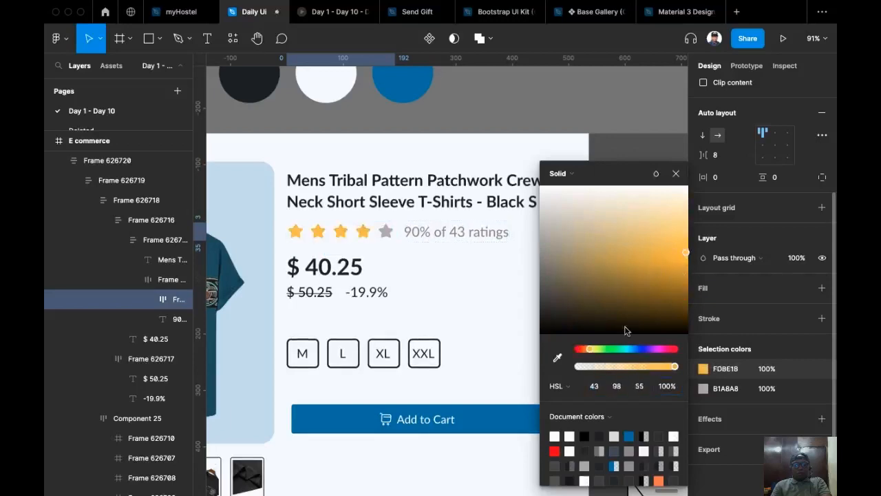
pyautogui.click(589, 350)
pyautogui.moveTo(688, 256); pyautogui.dragTo(688, 260)
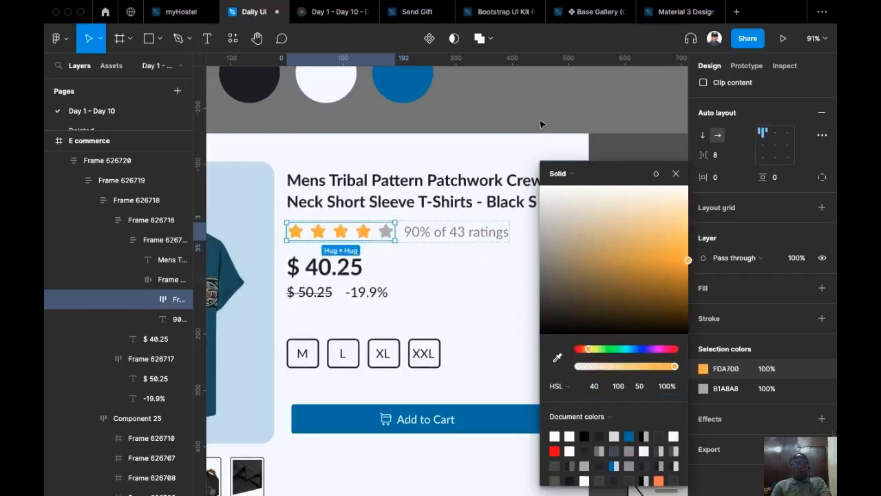
pyautogui.press('Escape')
# - Recolor the -19.9% discount text with the orange sampled from the rating stars, FDA700
pyautogui.click(470, 243)
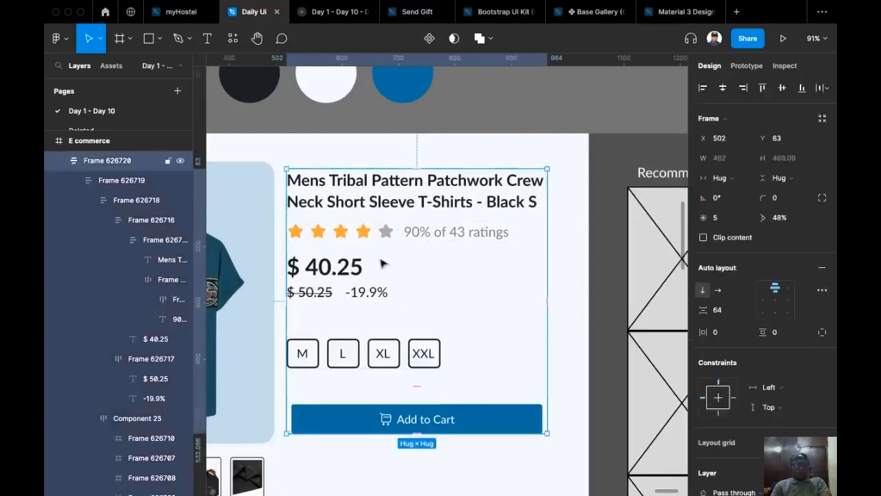
pyautogui.click(367, 300)
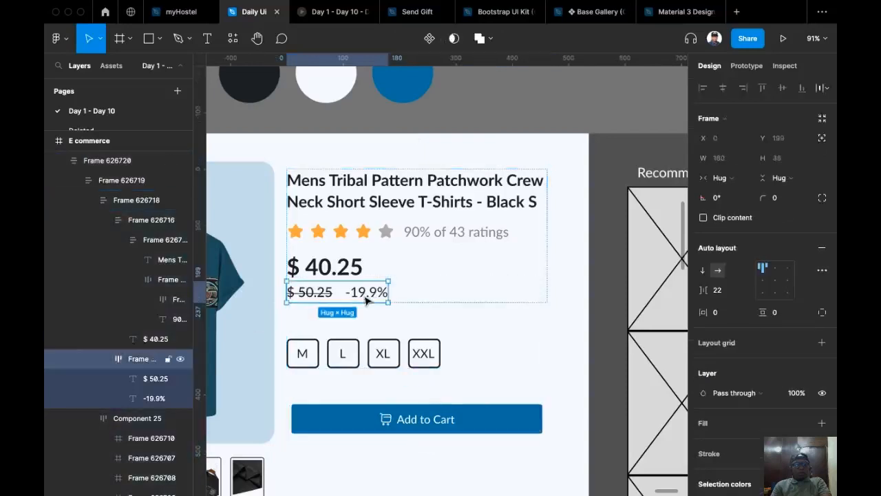
pyautogui.click(367, 300)
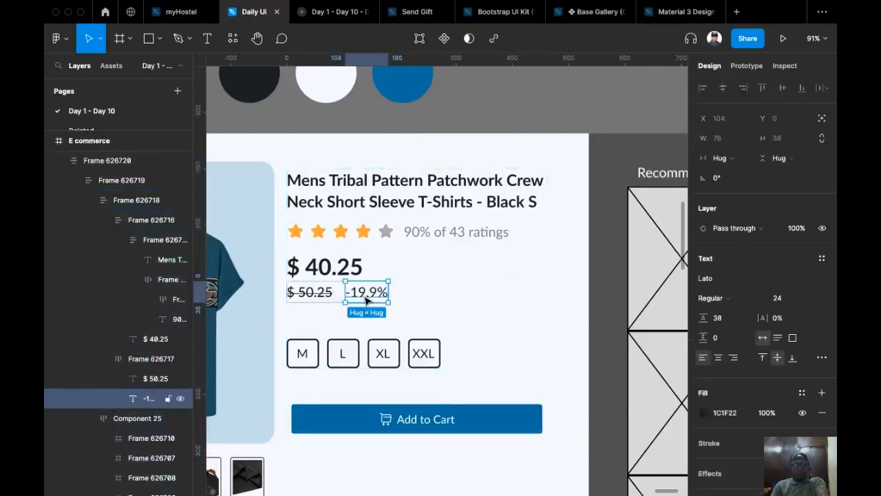
pyautogui.press('i')
pyautogui.click(362, 230)
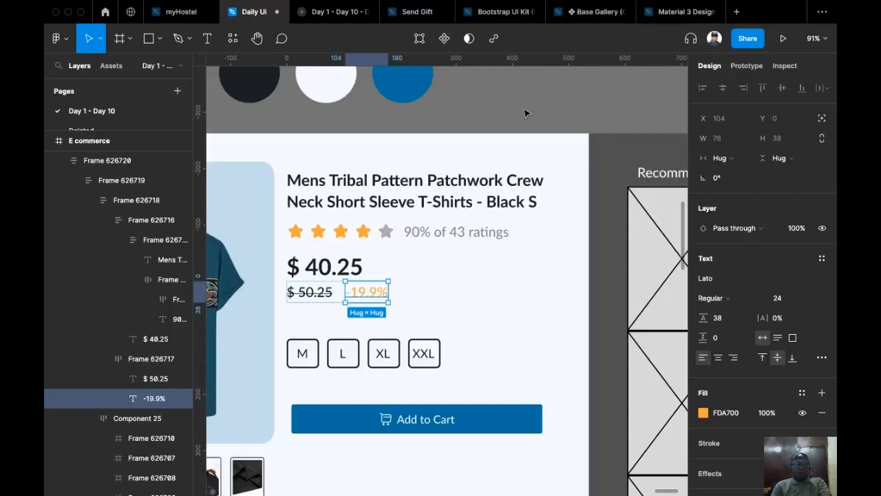
# - Set the fill opacity of the struck-through $ 50.25 price to 60%
pyautogui.click(305, 295)
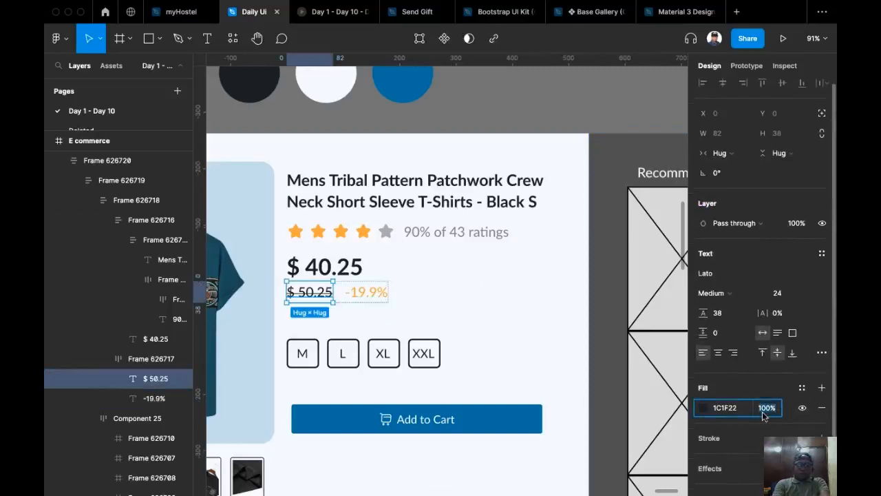
pyautogui.write('60')
pyautogui.press('Return')
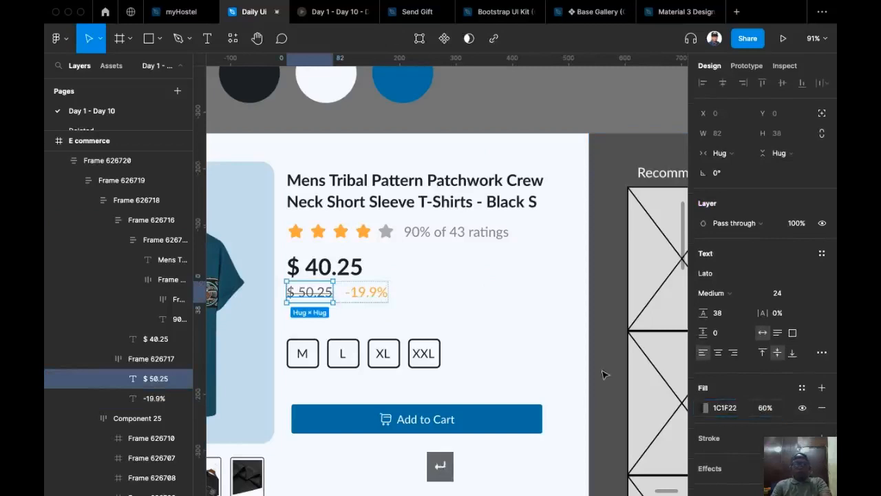
pyautogui.click(549, 112)
pyautogui.hscroll(-1, 386, 277)
pyautogui.scroll(-1, 386, 277)
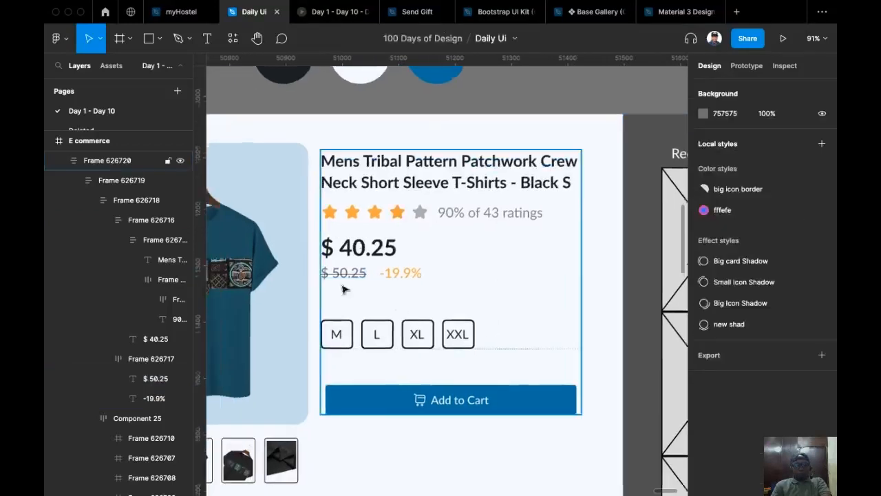
# - Center-align the old price and discount row and set its item spacing to 16
pyautogui.click(387, 282)
pyautogui.doubleClick(388, 282)
pyautogui.doubleClick(388, 283)
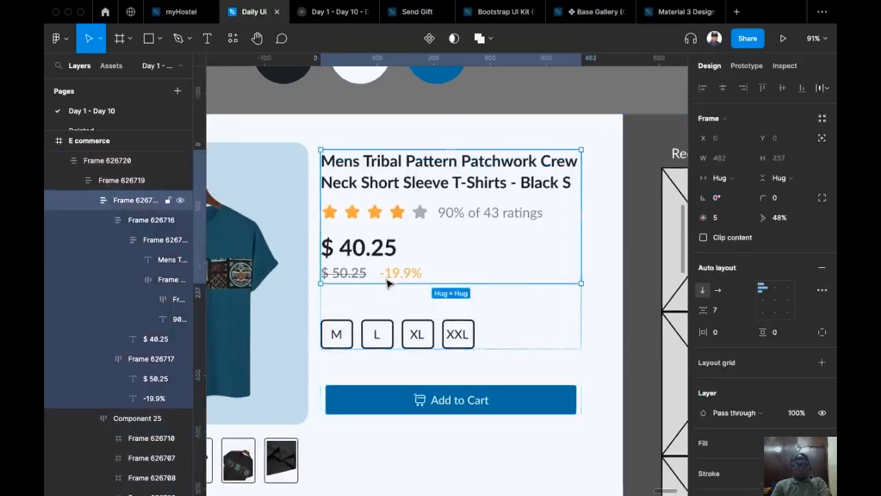
pyautogui.doubleClick(388, 282)
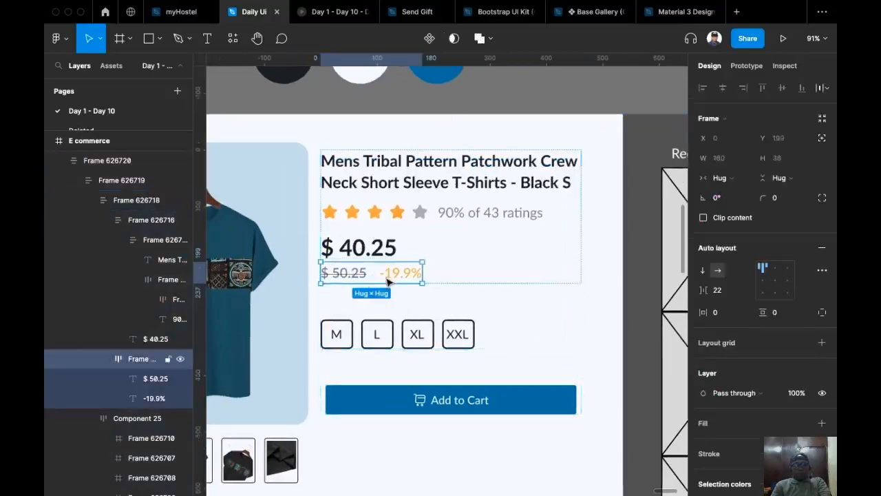
pyautogui.click(780, 283)
pyautogui.click(733, 292)
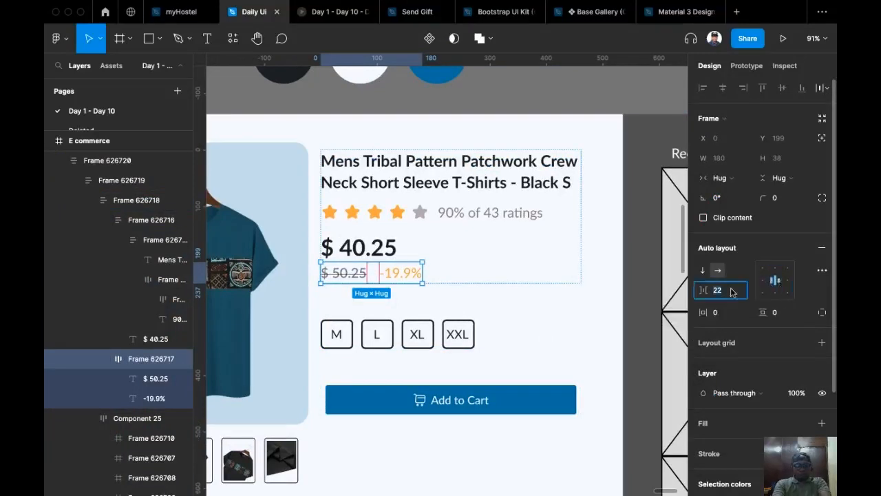
pyautogui.write('16')
pyautogui.press('Return')
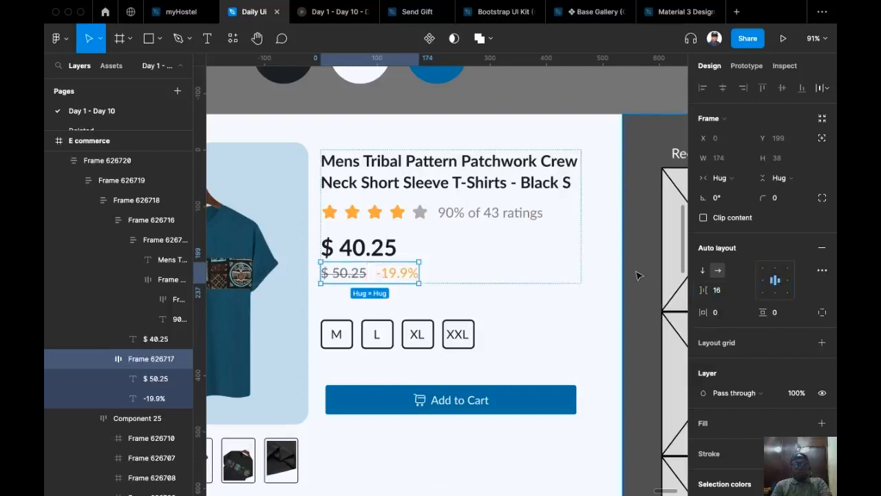
pyautogui.click(623, 314)
# - Move the four spare T-shirt images from beside the design to the empty canvas next to the Recommended column
pyautogui.scroll(-2, 436, 320)
pyautogui.scroll(-2, 433, 317)
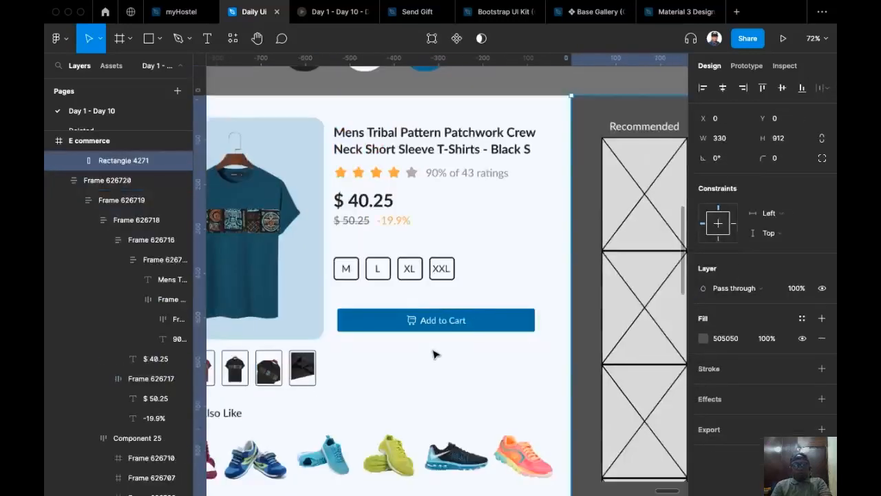
pyautogui.hscroll(-2, 447, 337)
pyautogui.hscroll(5, 480, 334)
pyautogui.scroll(2, 433, 342)
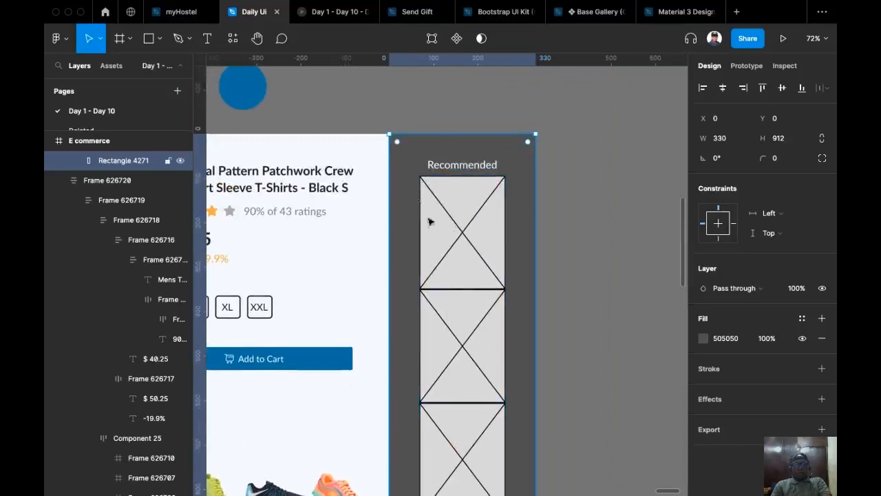
pyautogui.hscroll(-2, 472, 257)
pyautogui.scroll(-5, 474, 260)
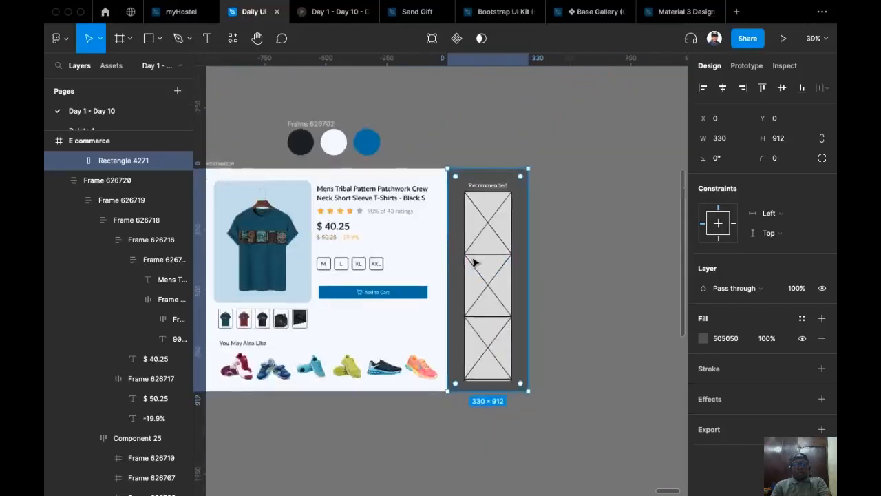
pyautogui.hscroll(-3, 441, 289)
pyautogui.scroll(2, 413, 310)
pyautogui.hscroll(-3, 406, 315)
pyautogui.scroll(-2, 407, 315)
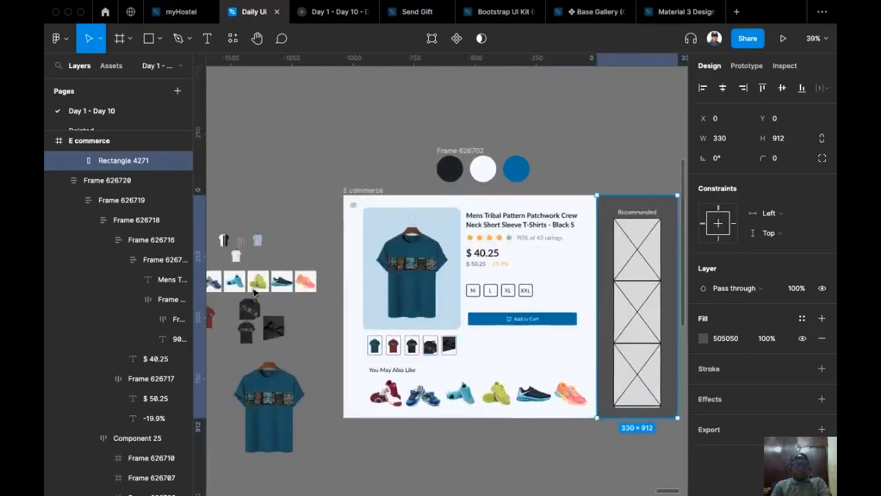
pyautogui.hscroll(-2, 284, 222)
pyautogui.moveTo(303, 267); pyautogui.dragTo(591, 242)
pyautogui.hscroll(2, 273, 258)
pyautogui.scroll(-1, 273, 258)
pyautogui.scroll(5, 590, 241)
pyautogui.click(601, 303)
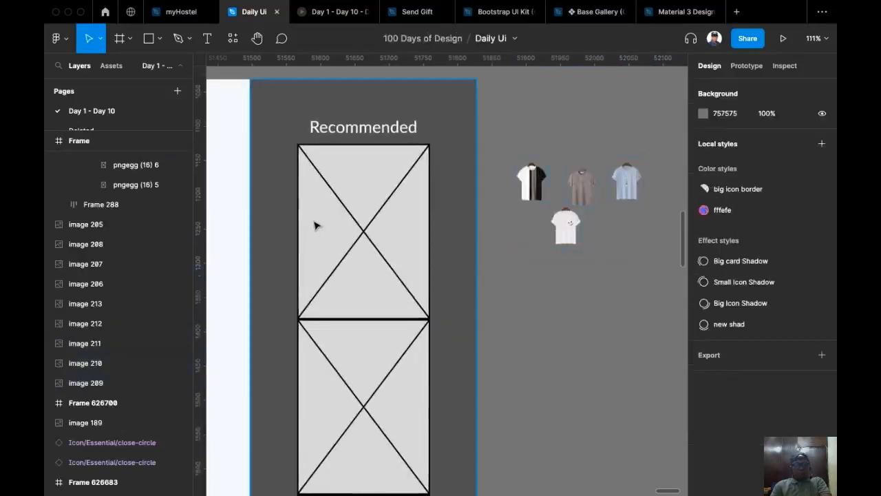
# - Resize the four T-shirt images to a width of 194 to match the Recommended placeholders
pyautogui.click(315, 225)
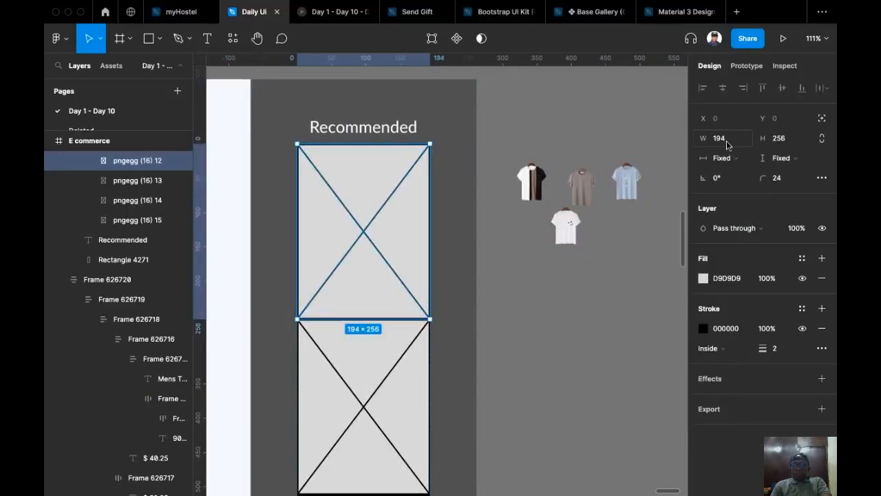
pyautogui.click(565, 127)
pyautogui.hscroll(2, 448, 159)
pyautogui.moveTo(387, 166); pyautogui.dragTo(551, 275)
pyautogui.click(737, 142)
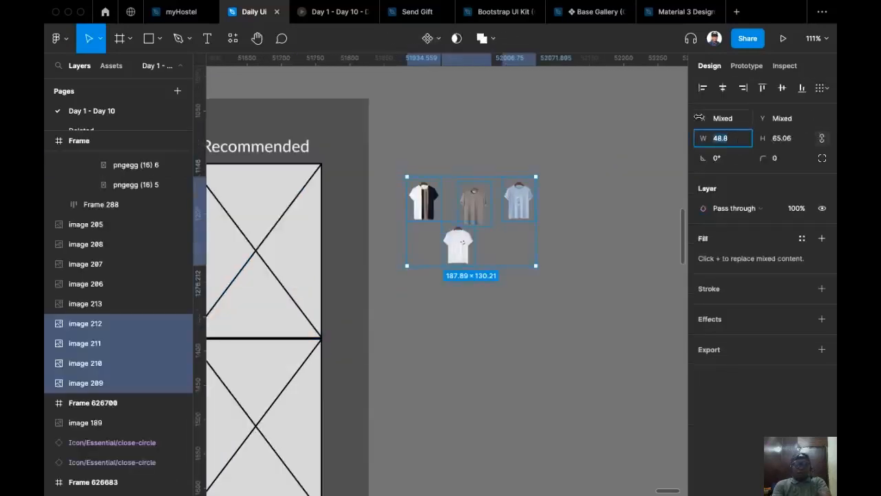
pyautogui.write('194')
pyautogui.press('Return')
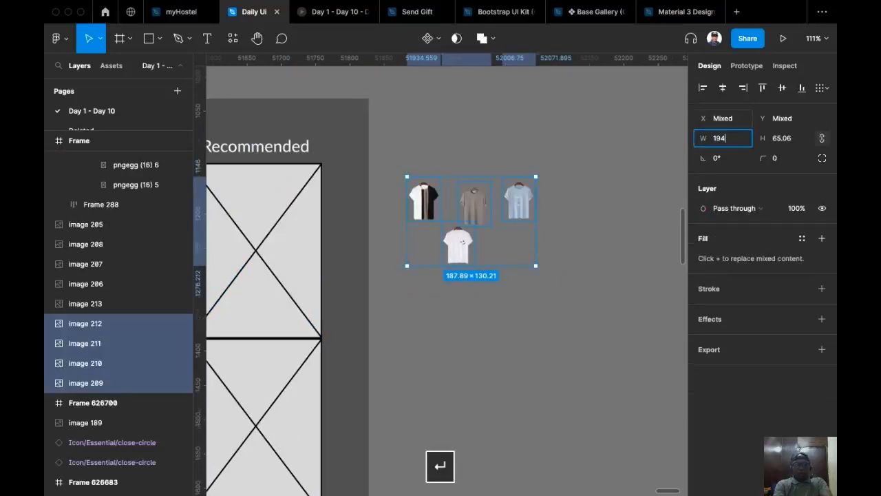
pyautogui.scroll(-5, 521, 105)
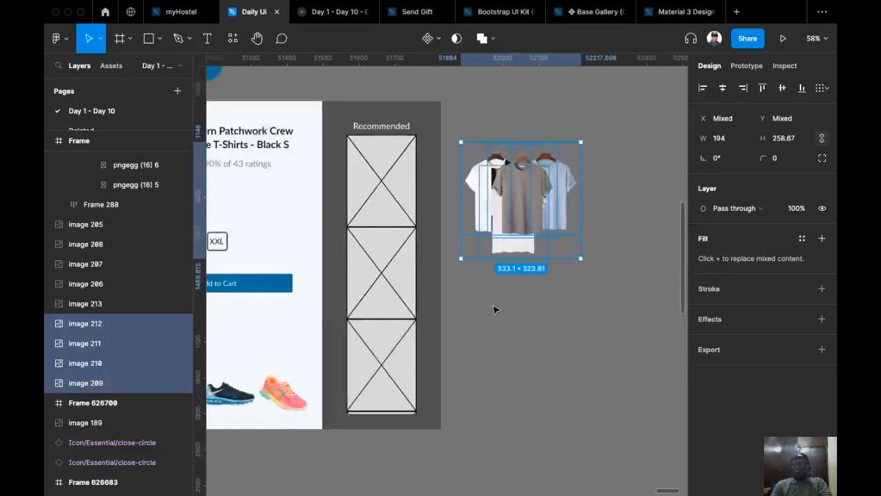
pyautogui.click(569, 285)
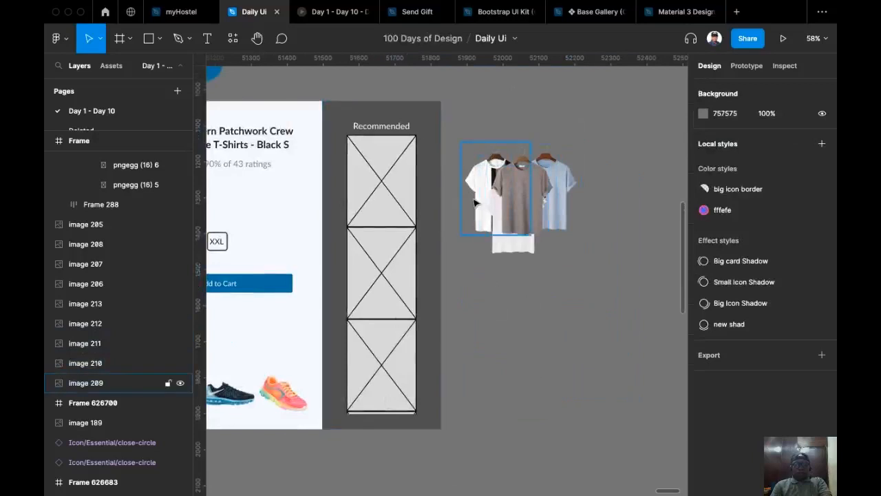
# - Replace the first Recommended placeholder with the white, grey and black striped T-shirt image
pyautogui.click(476, 203)
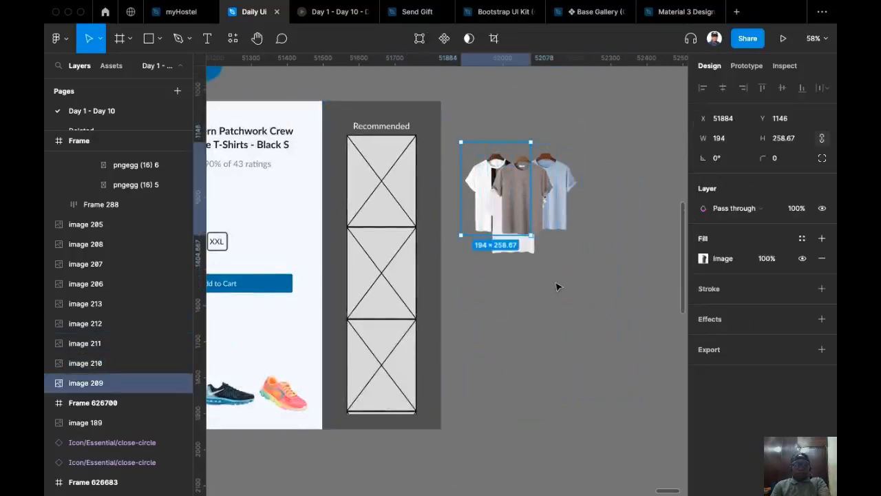
pyautogui.press('super+x')
pyautogui.click(381, 208)
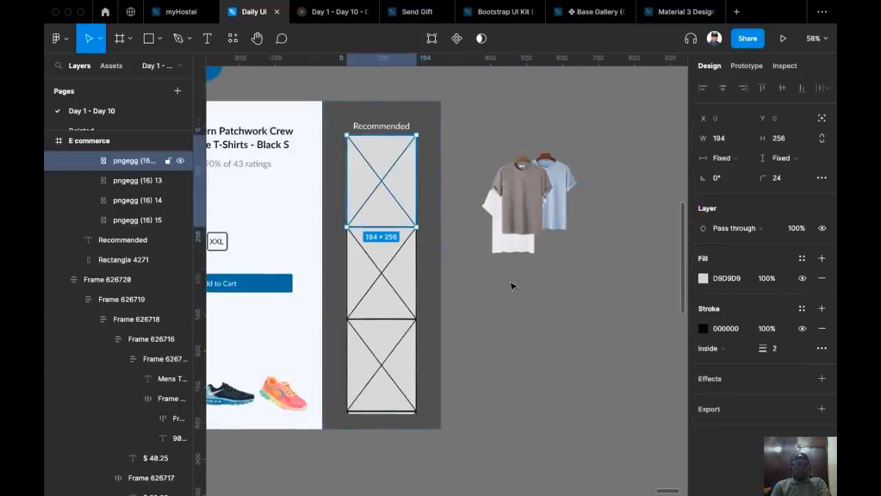
pyautogui.press('shift+super+r')
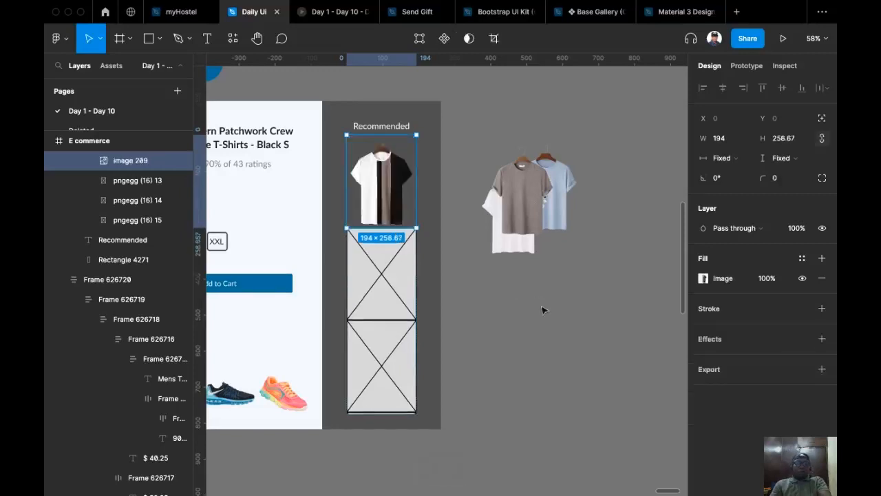
pyautogui.press('Escape')
# - Reorder the striped T-shirt to the last place in the Recommended column
pyautogui.click(392, 185)
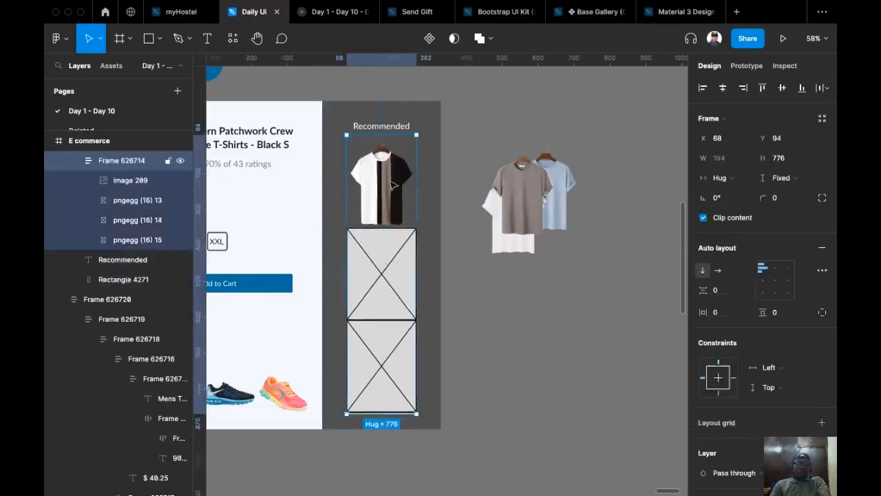
pyautogui.doubleClick(392, 184)
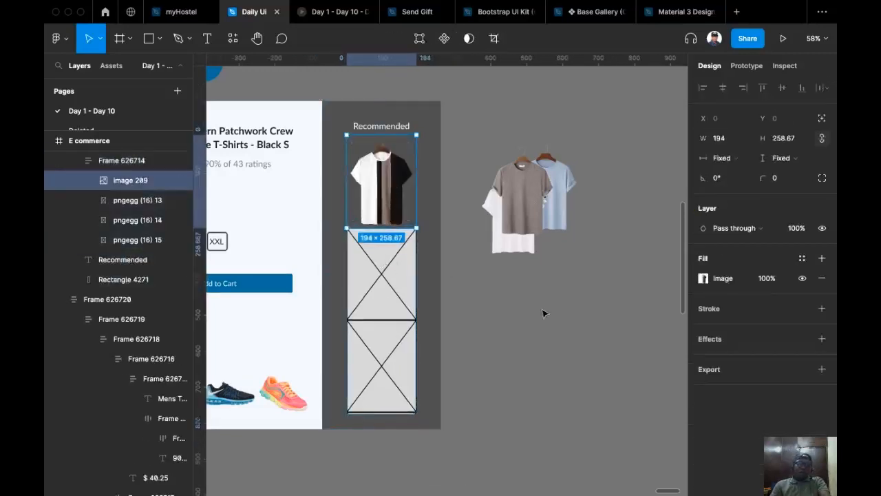
pyautogui.press('Down')
pyautogui.press('Down')
pyautogui.press('Down')
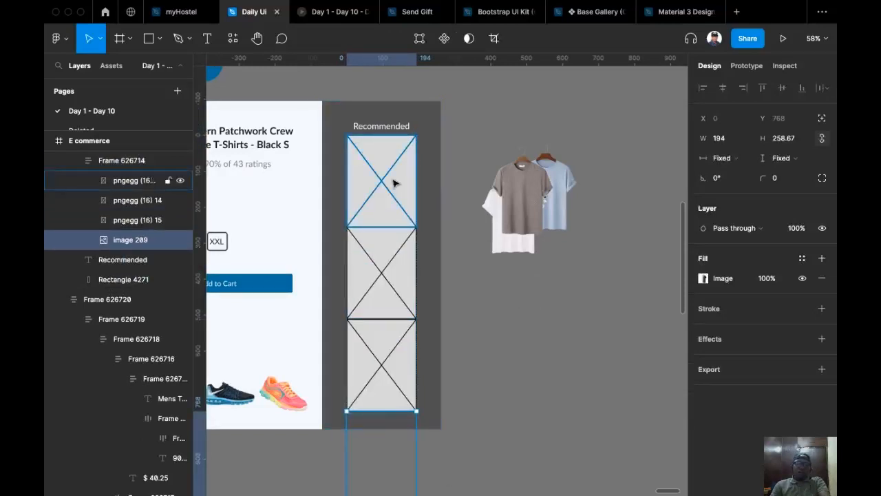
# - Replace the first two Recommended placeholders with the grey T-shirt and the white smiley T-shirt
pyautogui.click(526, 210)
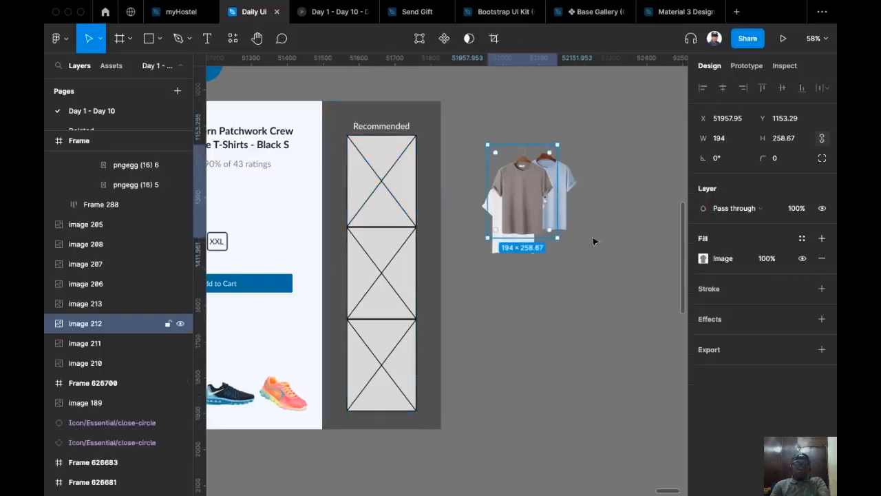
pyautogui.press('super+x')
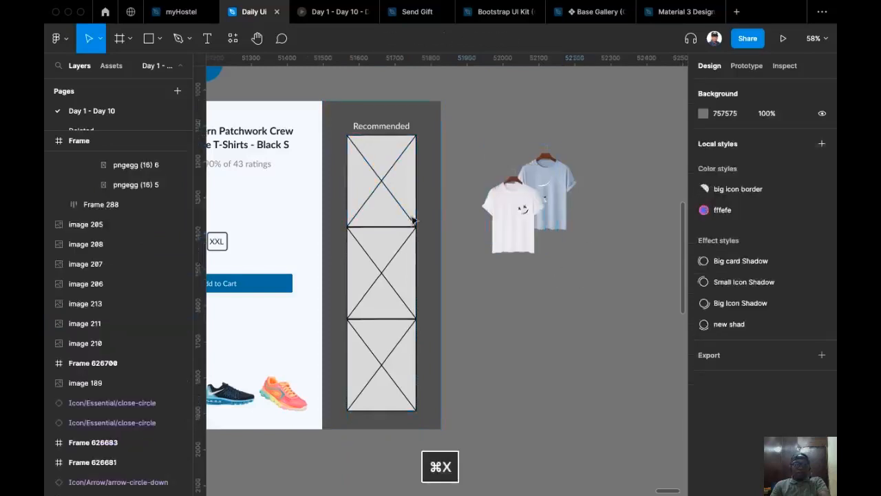
pyautogui.keyDown('super'); pyautogui.click(411, 218); pyautogui.keyUp('super')
pyautogui.press('super+shift+r')
pyautogui.click(503, 253)
pyautogui.press('super+x')
pyautogui.keyDown('super'); pyautogui.click(380, 290); pyautogui.keyUp('super')
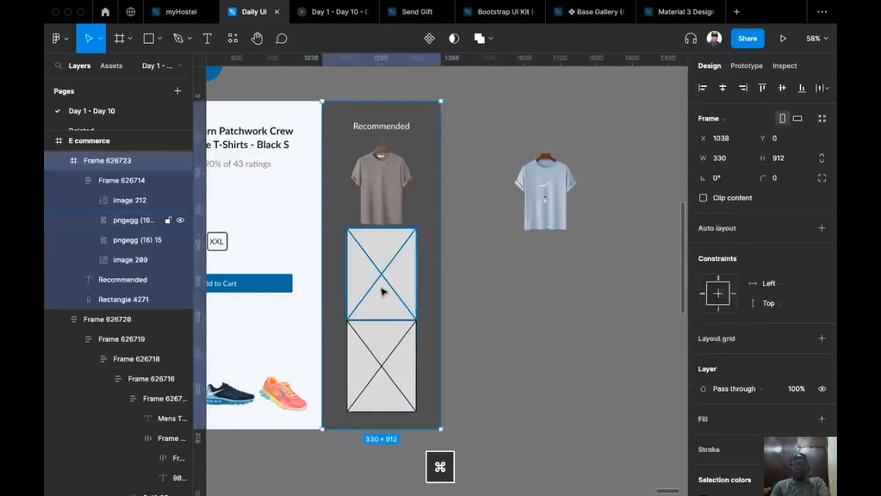
pyautogui.press('super+shift+r')
# - Replace the remaining Recommended placeholder with the light blue T-shirt image
pyautogui.click(544, 207)
pyautogui.press('super+x')
pyautogui.keyDown('super'); pyautogui.click(365, 407); pyautogui.keyUp('super')
pyautogui.press('super+shift+r')
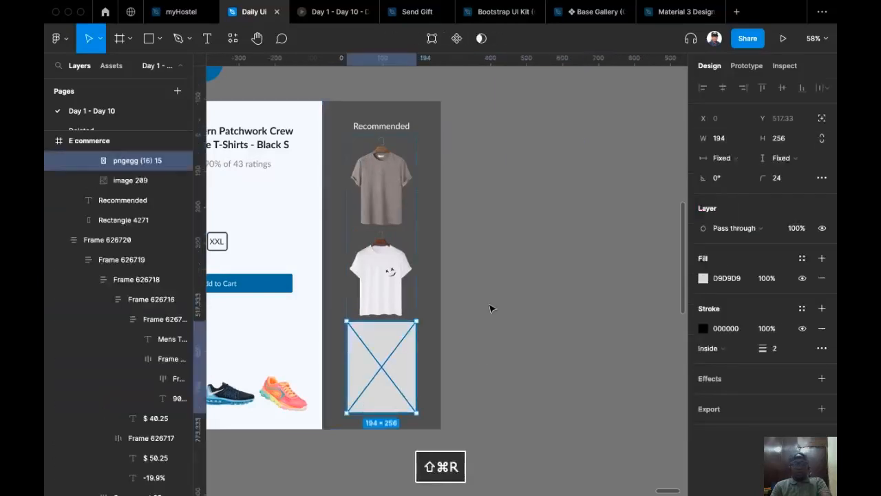
pyautogui.click(552, 251)
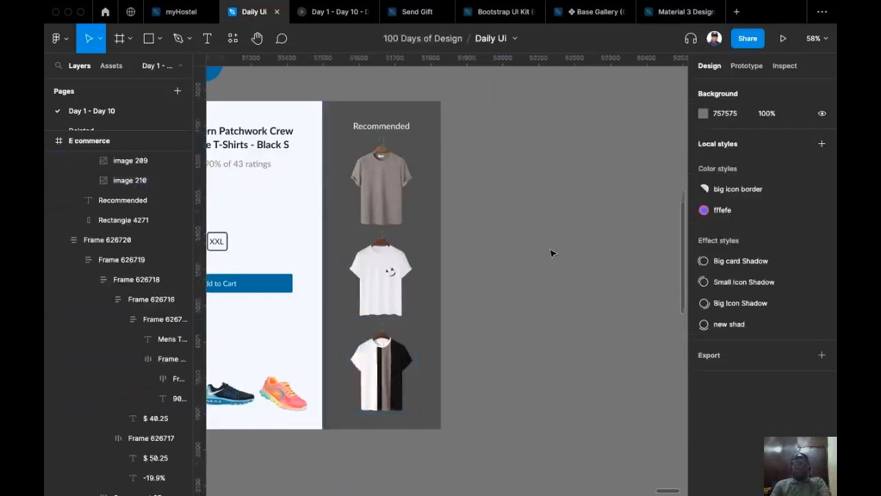
# - Fill the Recommended sidebar frame with the blue sampled from the palette swatch, 016CA7
pyautogui.hscroll(-2, 552, 249)
pyautogui.scroll(-1, 551, 241)
pyautogui.click(498, 137)
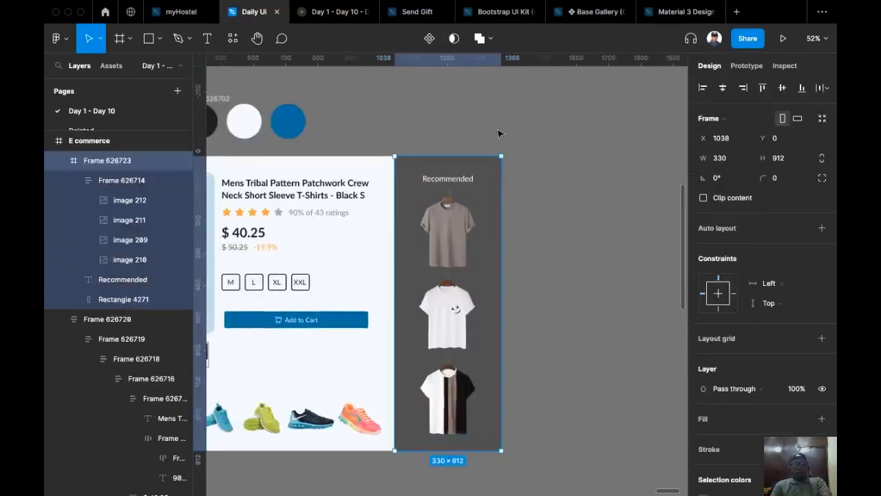
pyautogui.press('i')
pyautogui.click(287, 125)
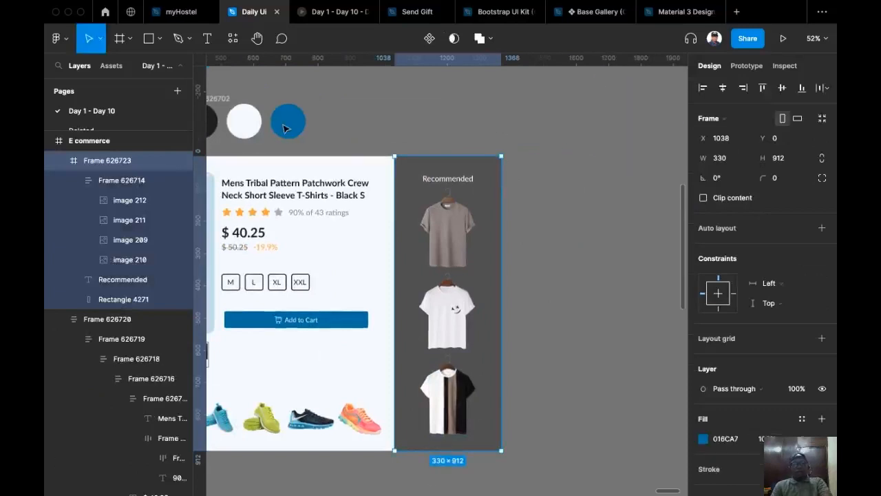
# - Delete the grey background rectangle from the Recommended frame of the E commerce design
pyautogui.press('BackSpace')
pyautogui.hscroll(-1, 544, 205)
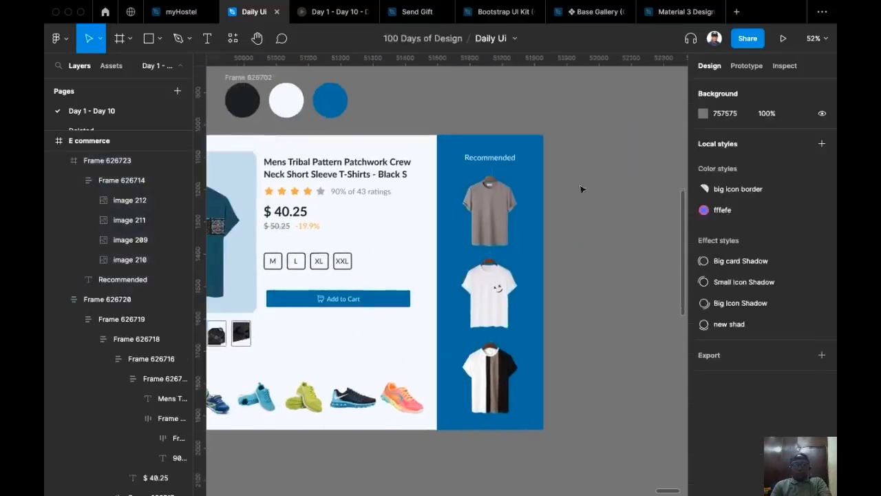
pyautogui.scroll(-1, 573, 203)
pyautogui.hscroll(-2, 572, 202)
pyautogui.scroll(1, 449, 441)
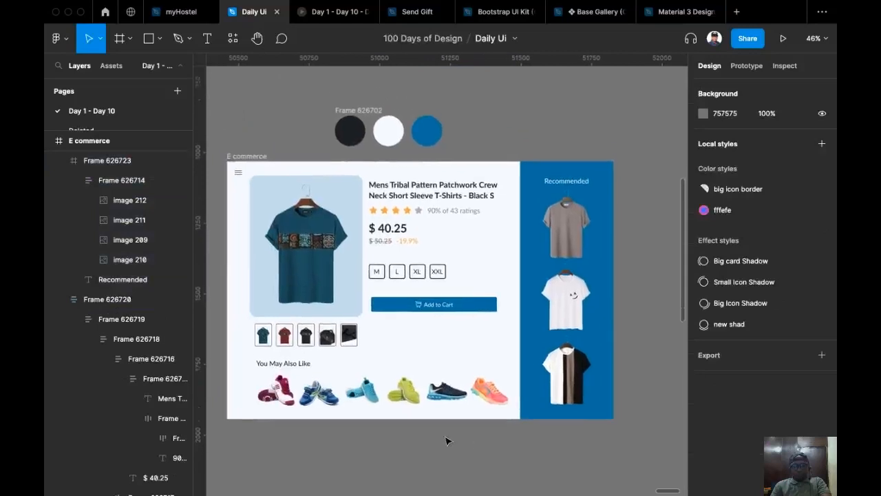
pyautogui.hscroll(-1, 434, 442)
pyautogui.scroll(1, 431, 443)
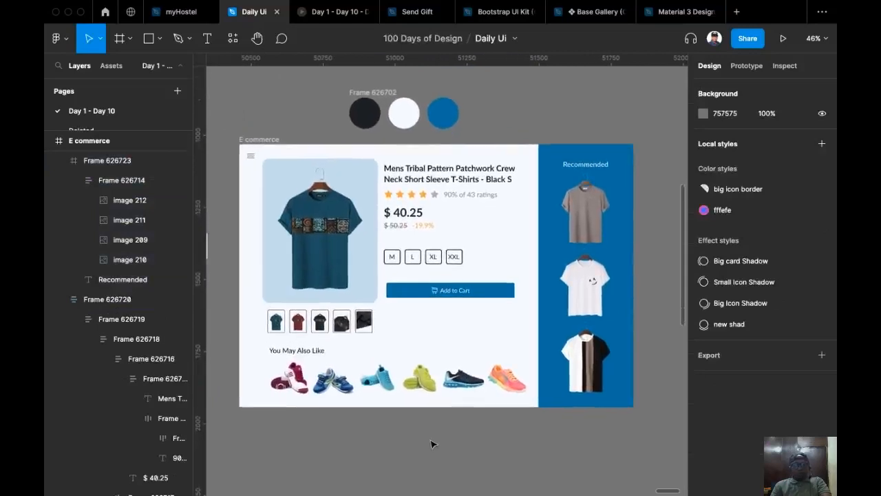
pyautogui.scroll(1, 367, 451)
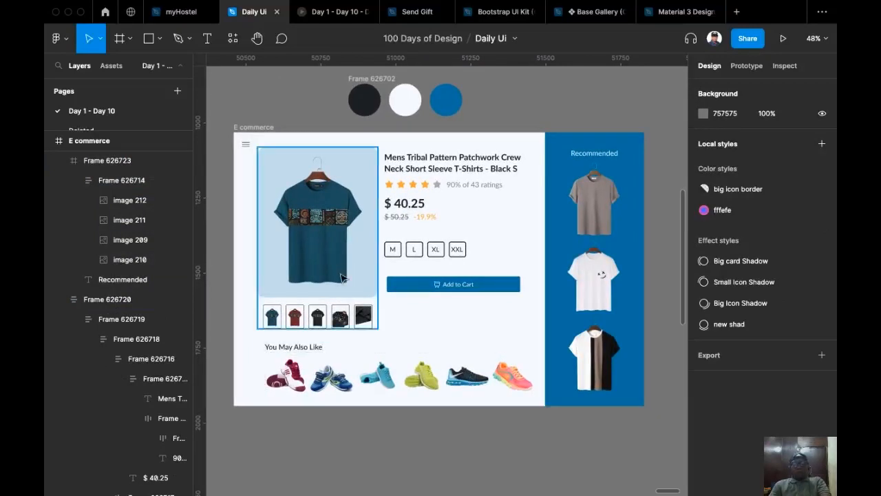
pyautogui.scroll(-1, 342, 278)
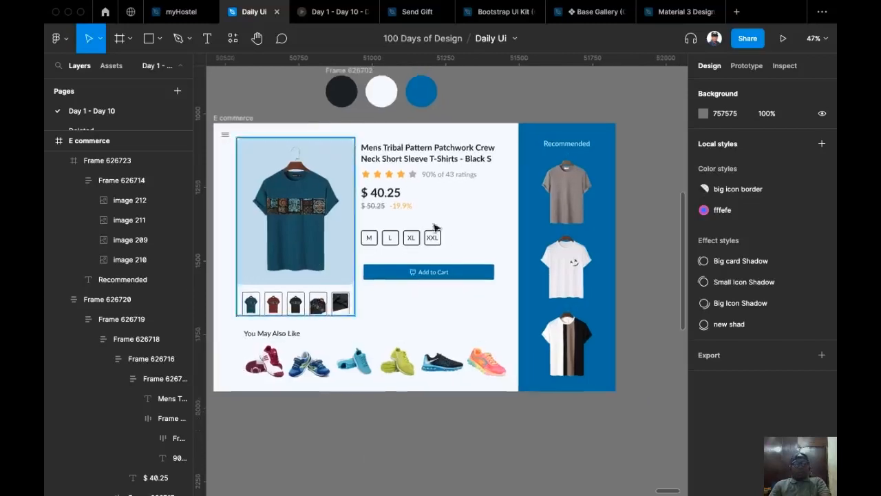
# - Copy the M, L, XL, XXL size row out of the E commerce frame and place the copy above the colour swatches
pyautogui.click(394, 243)
pyautogui.doubleClick(393, 243)
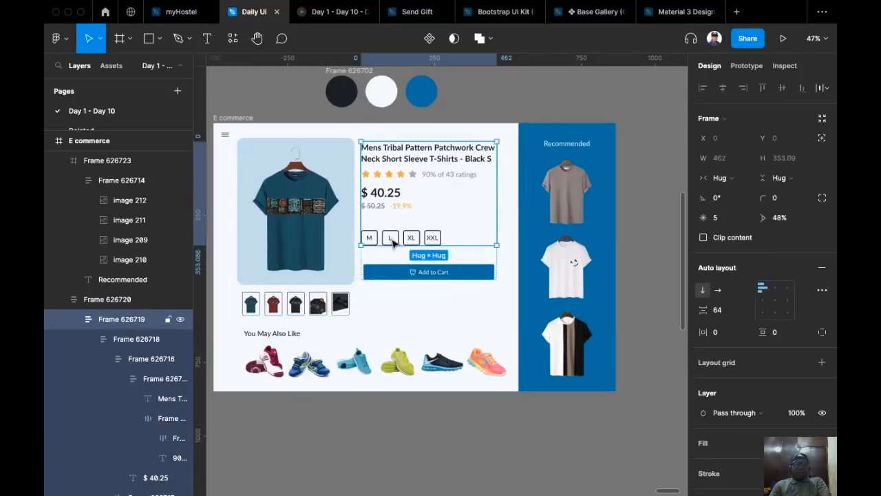
pyautogui.doubleClick(393, 243)
pyautogui.moveTo(393, 240); pyautogui.dragTo(494, 99)
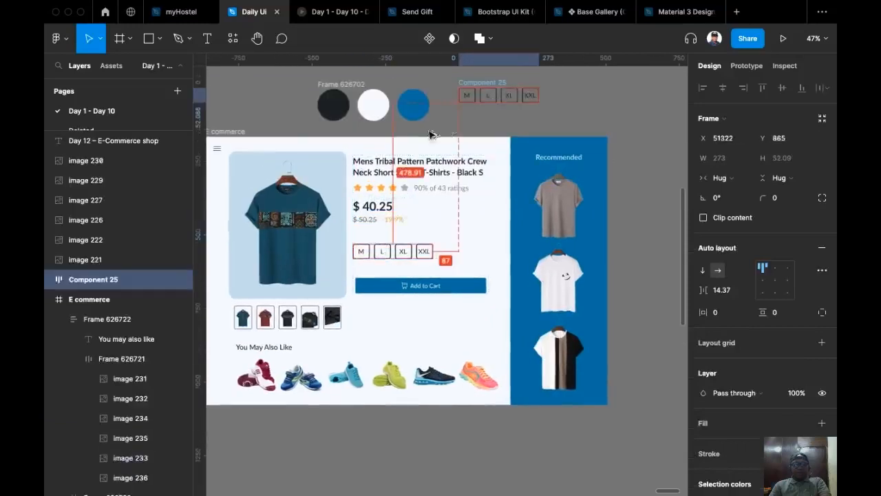
pyautogui.moveTo(449, 131); pyautogui.dragTo(448, 280)
pyautogui.scroll(3, 498, 230)
pyautogui.moveTo(516, 228); pyautogui.dragTo(288, 150)
pyautogui.scroll(3, 349, 222)
pyautogui.moveTo(359, 223); pyautogui.dragTo(335, 266)
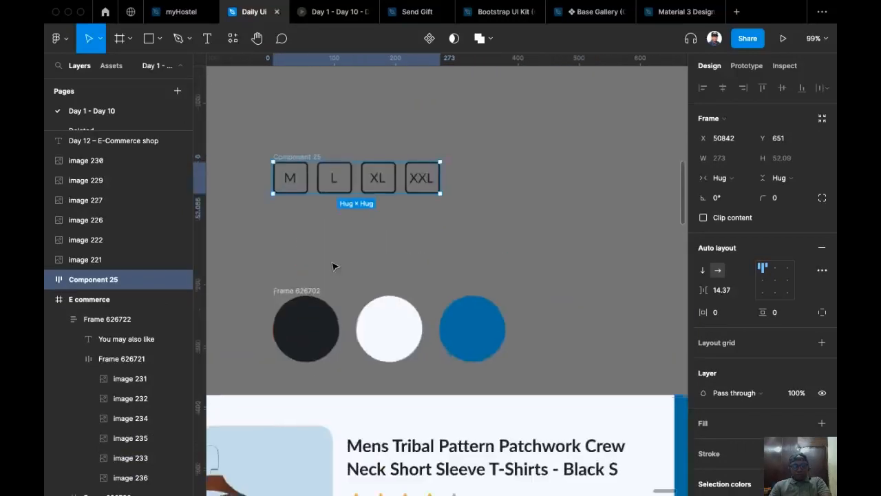
# - Duplicate the copied size row into four stacked rows and combine them into one component set
pyautogui.moveTo(330, 176); pyautogui.dragTo(336, 115)
pyautogui.moveTo(336, 95); pyautogui.dragTo(306, 274)
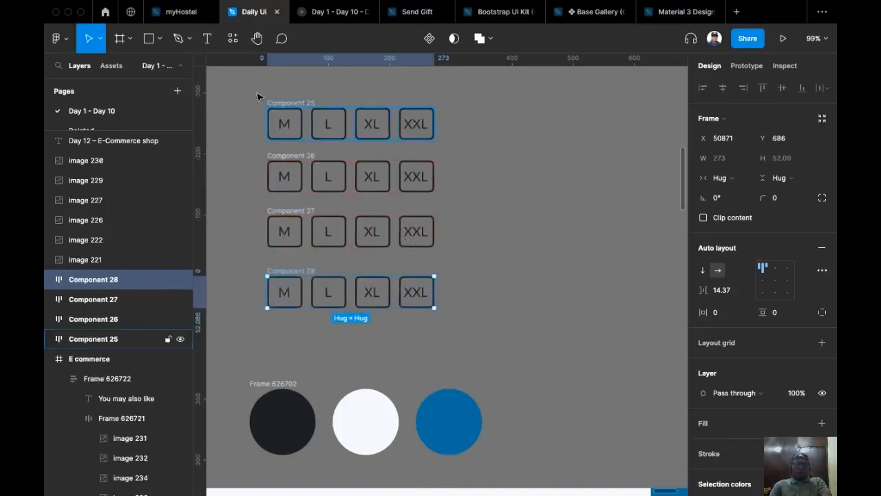
pyautogui.moveTo(258, 98); pyautogui.dragTo(473, 338)
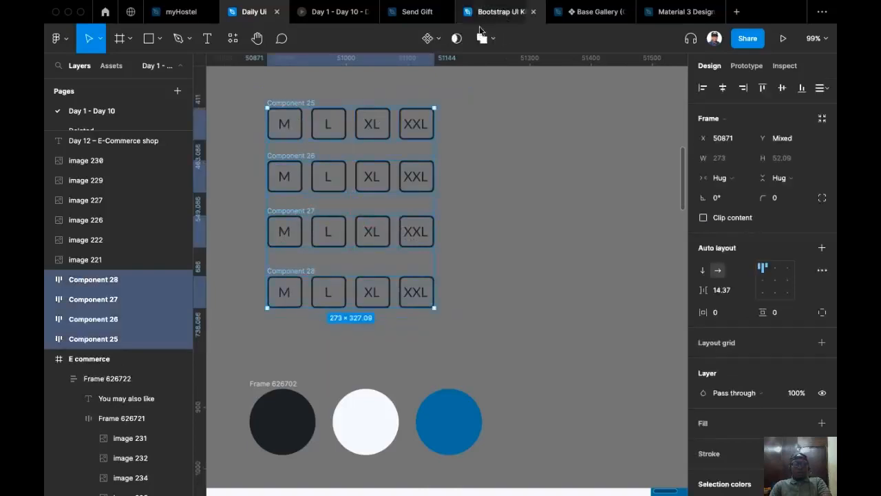
pyautogui.click(438, 38)
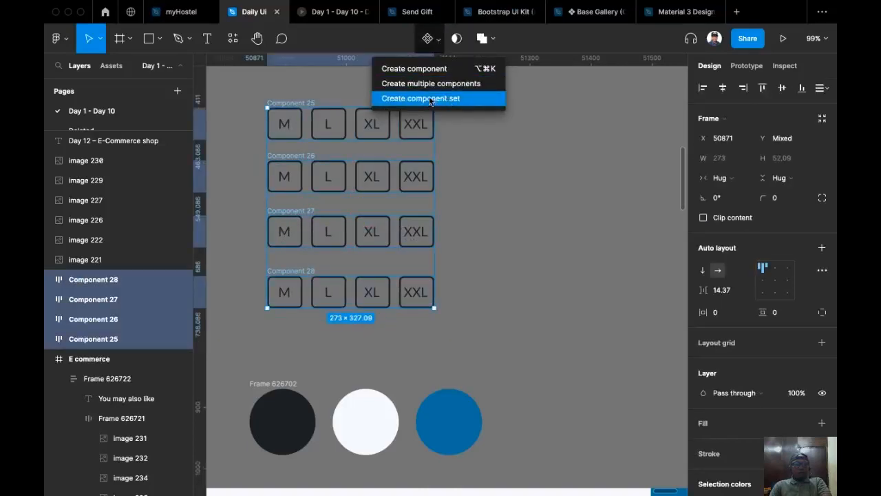
pyautogui.click(477, 100)
pyautogui.hscroll(-2, 527, 138)
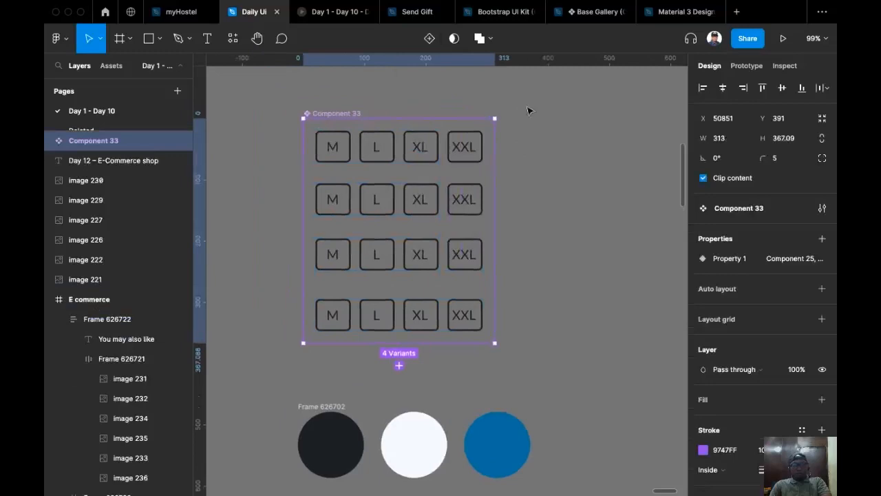
# - Link the first row's L size box to the second-row variant with a prototype interaction
pyautogui.doubleClick(338, 151)
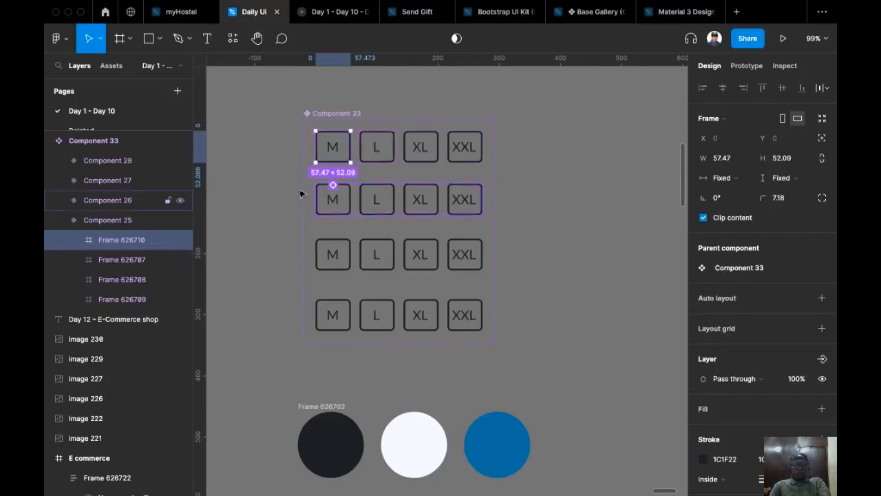
pyautogui.press('Escape')
pyautogui.doubleClick(375, 149)
pyautogui.doubleClick(375, 149)
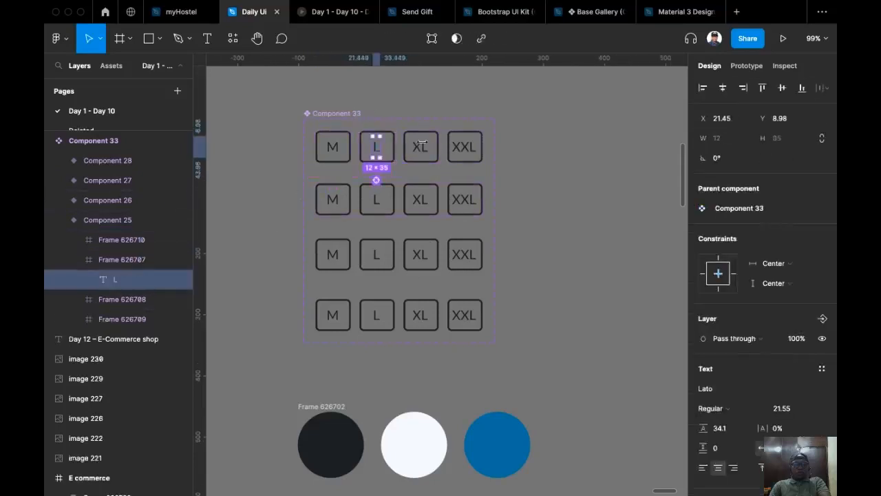
pyautogui.click(377, 161)
pyautogui.press('Escape')
pyautogui.doubleClick(377, 162)
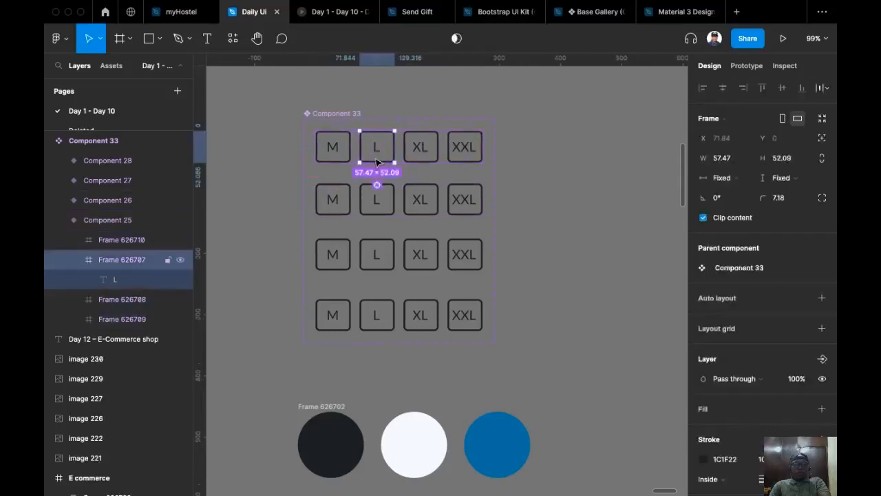
pyautogui.click(748, 71)
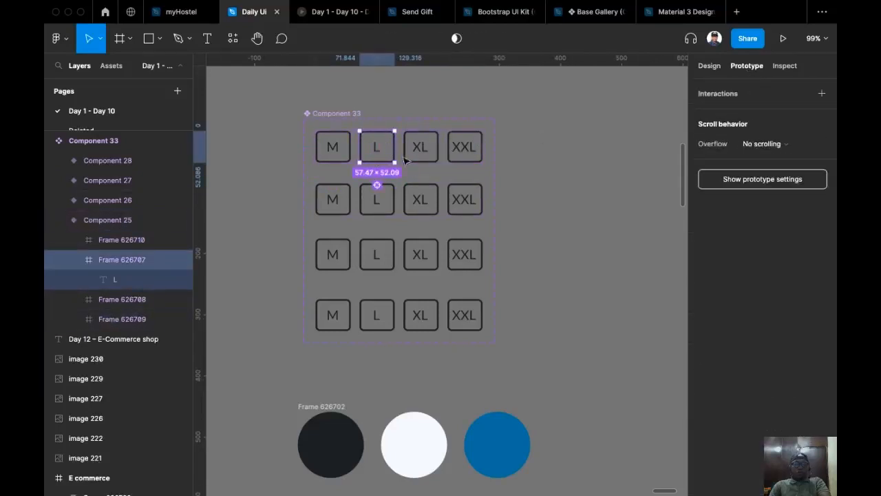
pyautogui.moveTo(376, 184); pyautogui.dragTo(386, 214)
# - Link the first row's XL box to Component 27 and its XXL box to Component 28, using instant on-click Change to interactions
pyautogui.click(435, 148)
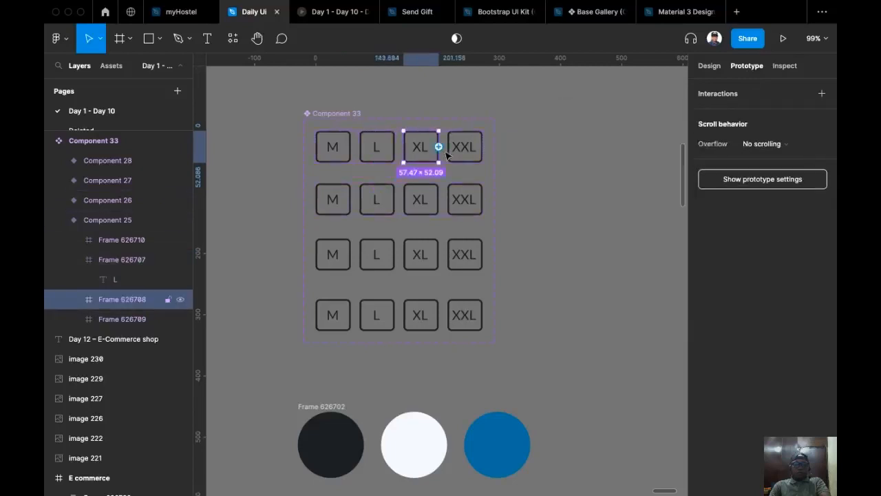
pyautogui.moveTo(439, 147); pyautogui.dragTo(439, 249)
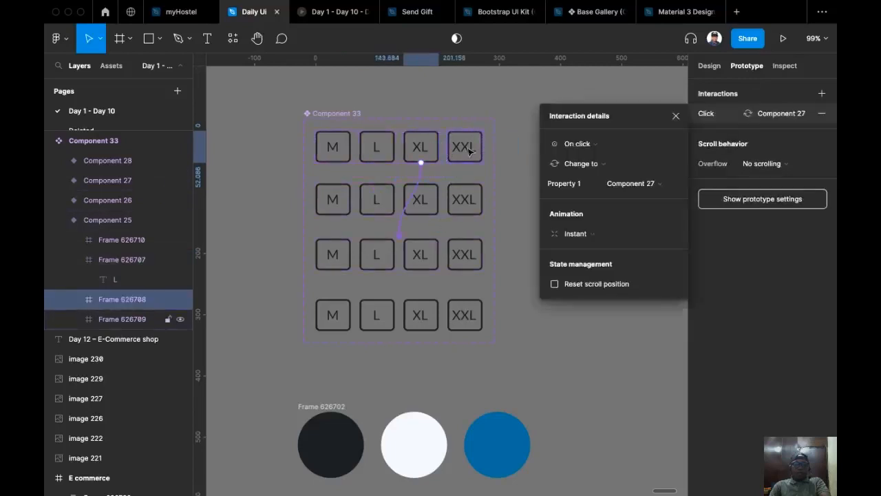
pyautogui.click(477, 150)
pyautogui.moveTo(482, 148); pyautogui.dragTo(438, 311)
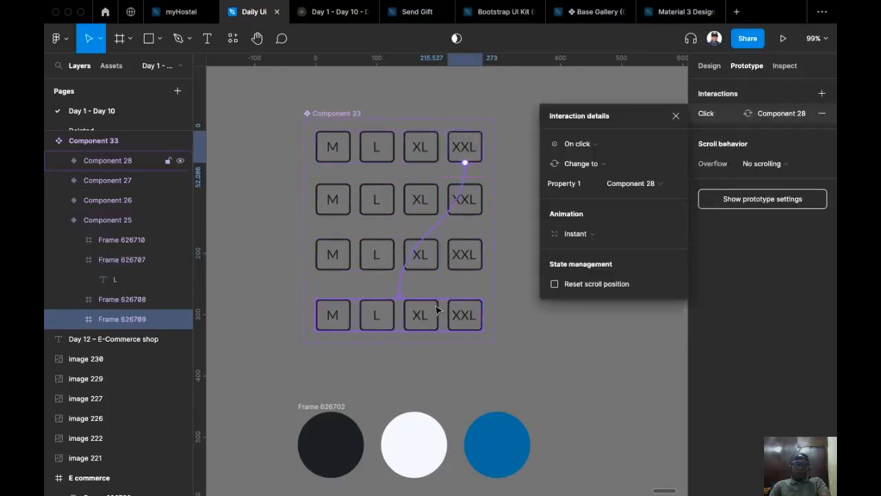
pyautogui.click(330, 201)
pyautogui.click(422, 102)
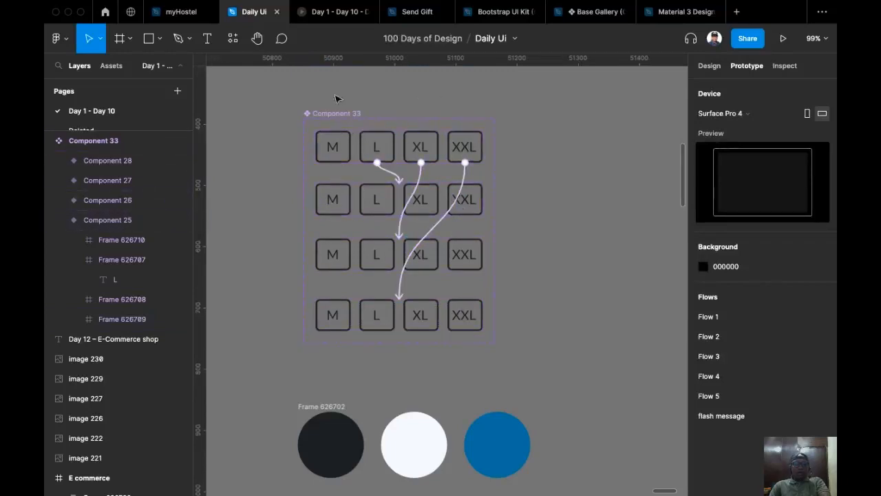
# - Copy the four size boxes inside the first-row variant
pyautogui.click(362, 145)
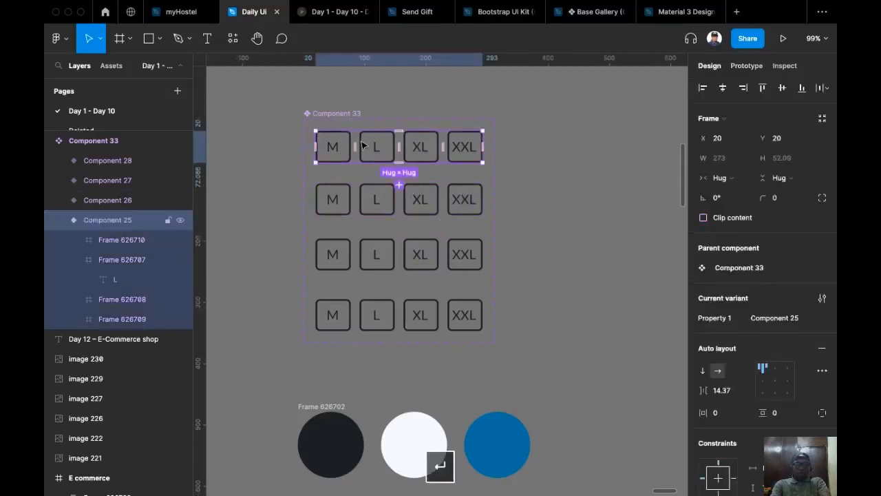
pyautogui.press('Return')
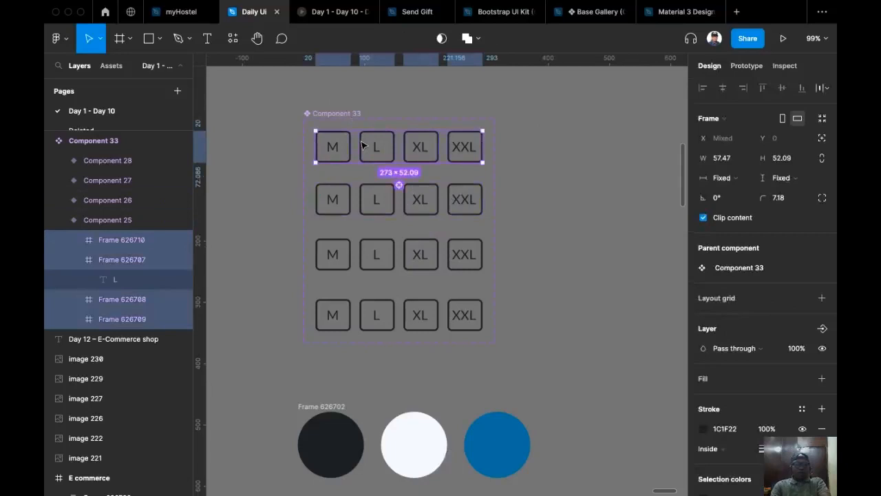
pyautogui.press('super+c')
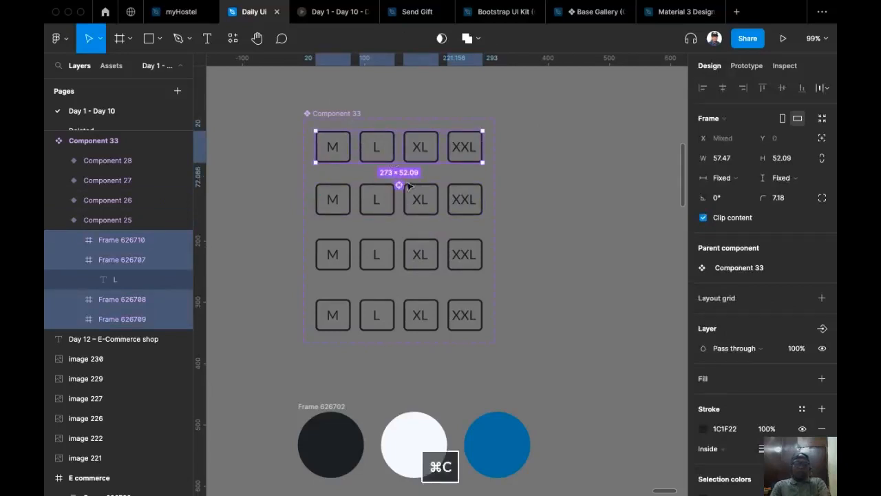
# - Delete the size boxes inside the second, third and fourth variants, keeping the variants themselves
pyautogui.click(415, 205)
pyautogui.keyDown('shift'); pyautogui.click(432, 264); pyautogui.keyUp('shift')
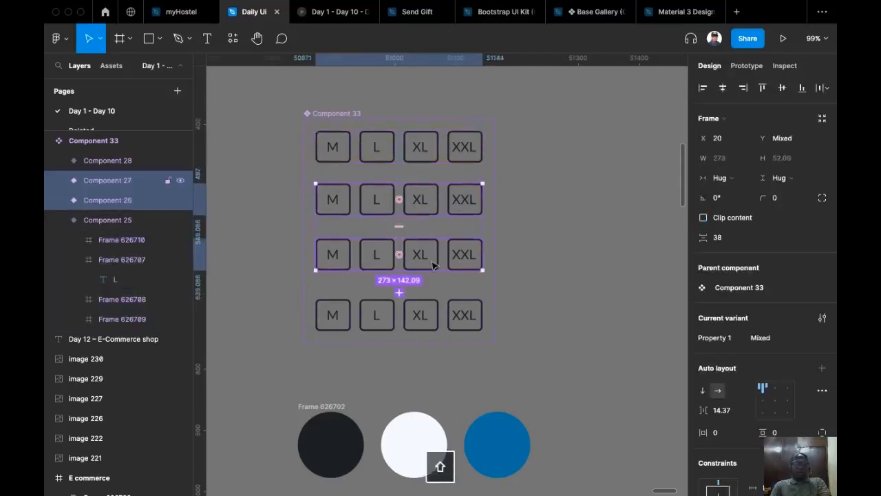
pyautogui.keyDown('shift'); pyautogui.click(419, 317); pyautogui.keyUp('shift')
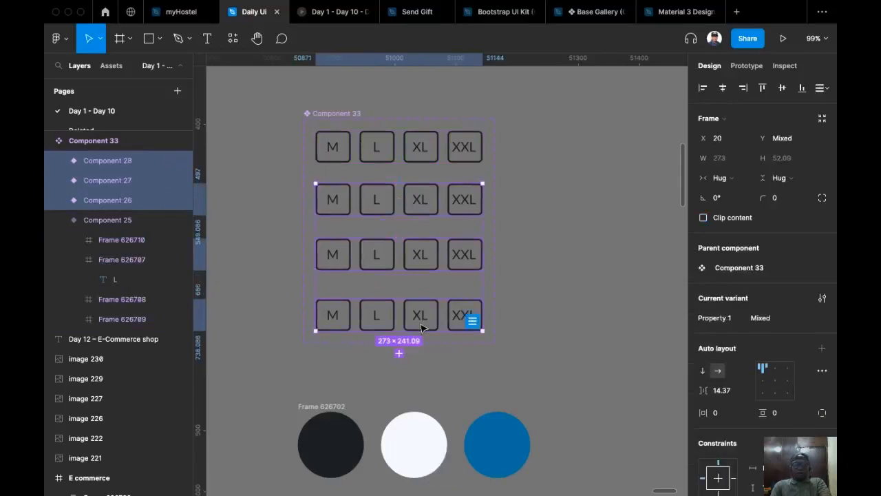
pyautogui.press('Return')
pyautogui.press('Delete')
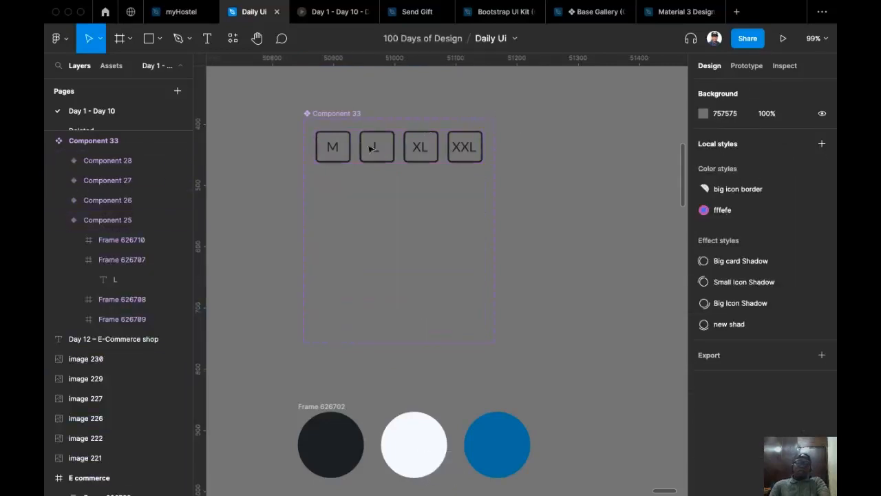
pyautogui.click(379, 199)
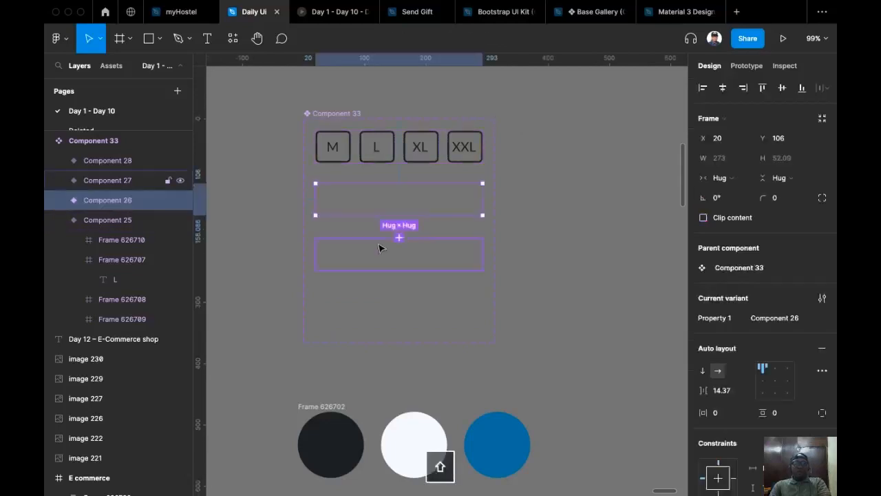
pyautogui.keyDown('shift'); pyautogui.click(379, 247); pyautogui.keyUp('shift')
pyautogui.keyDown('shift'); pyautogui.click(390, 301); pyautogui.keyUp('shift')
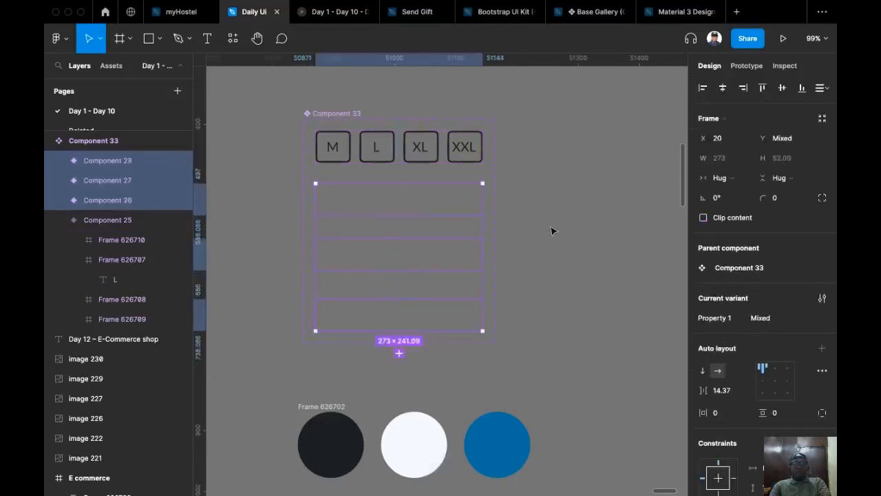
pyautogui.click(501, 222)
# - Paste the copied size boxes with their interactions into the empty second-row variant
pyautogui.click(418, 208)
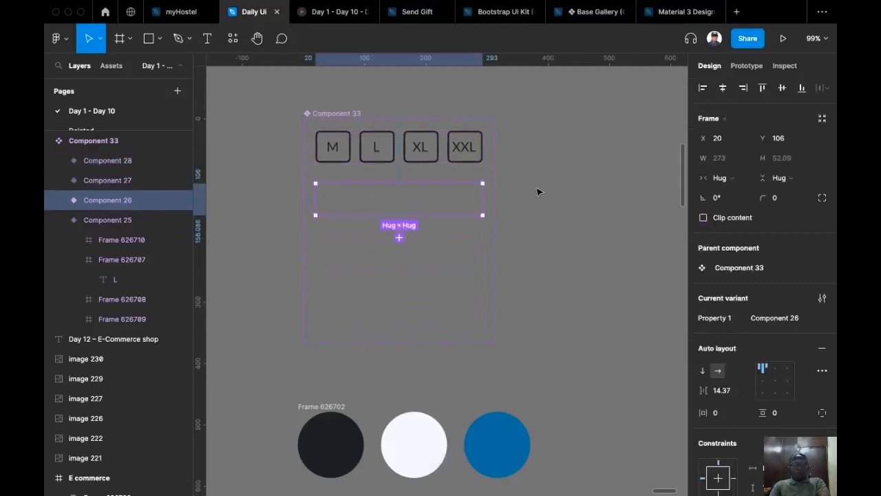
pyautogui.press('super+v')
pyautogui.click(555, 169)
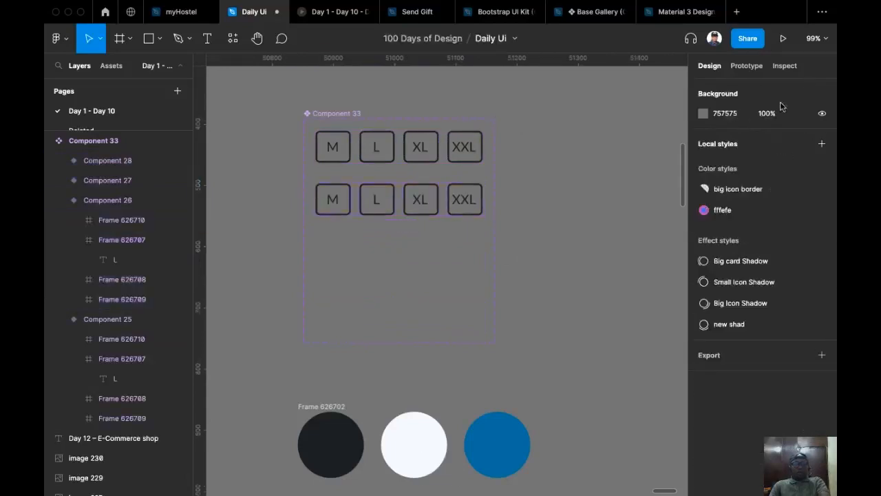
# - Link the second row's M size box back to the first-row variant with a prototype interaction
pyautogui.click(749, 67)
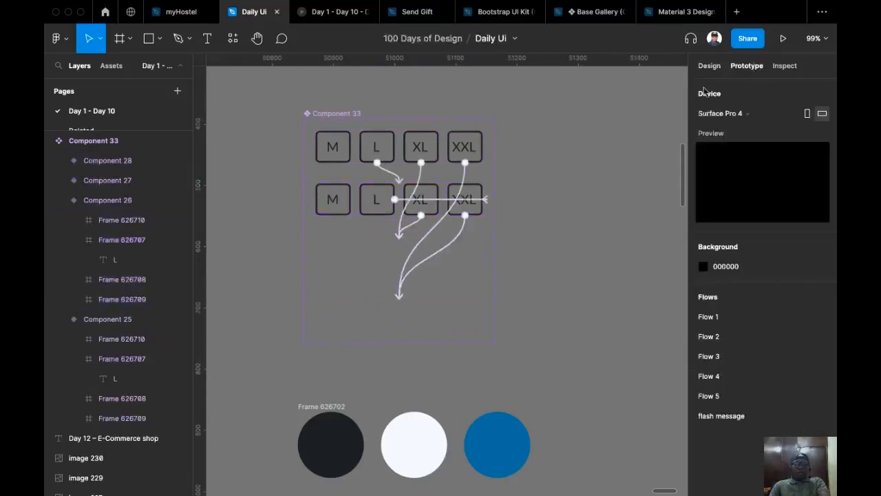
pyautogui.doubleClick(340, 197)
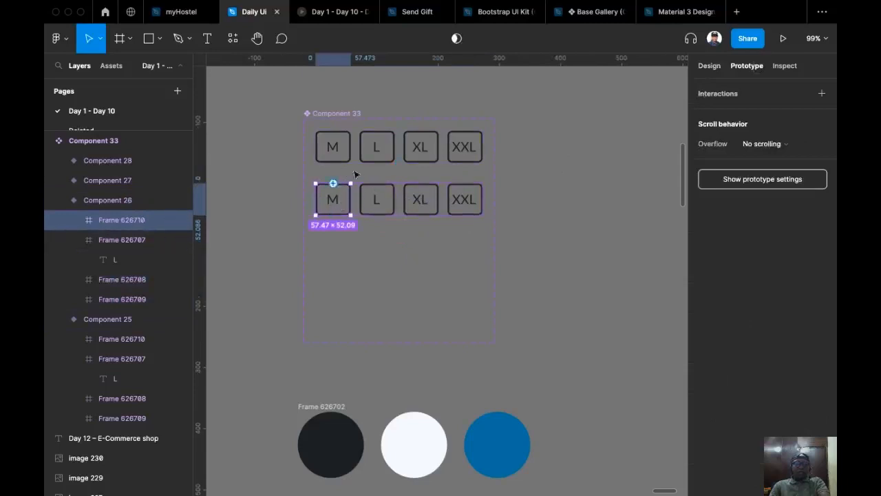
pyautogui.moveTo(333, 185); pyautogui.dragTo(335, 152)
pyautogui.press('Escape')
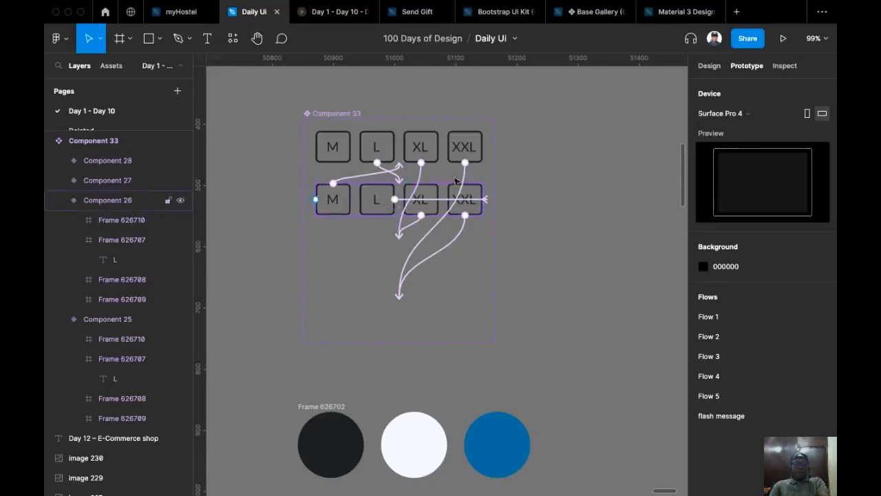
# - Copy the four size boxes inside the second-row variant
pyautogui.click(710, 65)
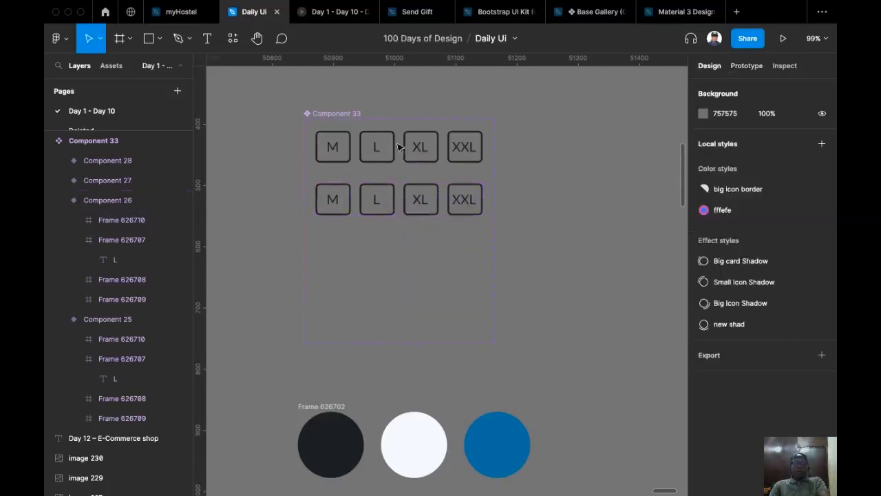
pyautogui.click(391, 210)
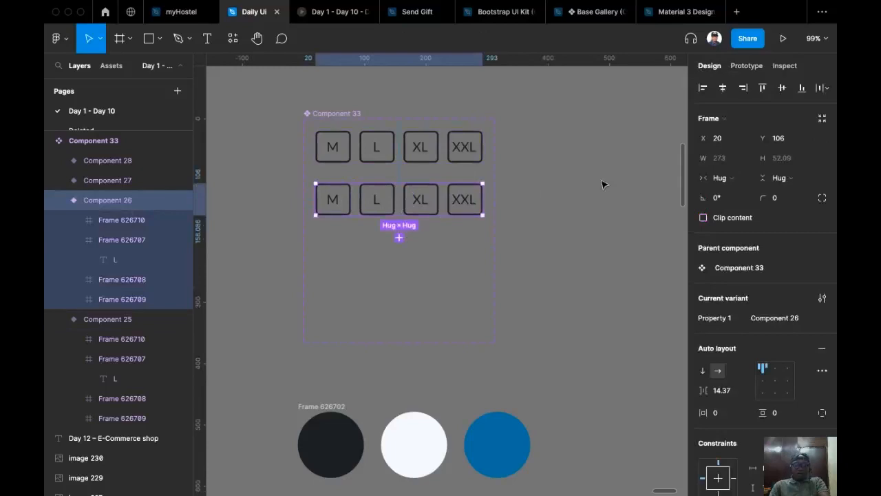
pyautogui.press('Return')
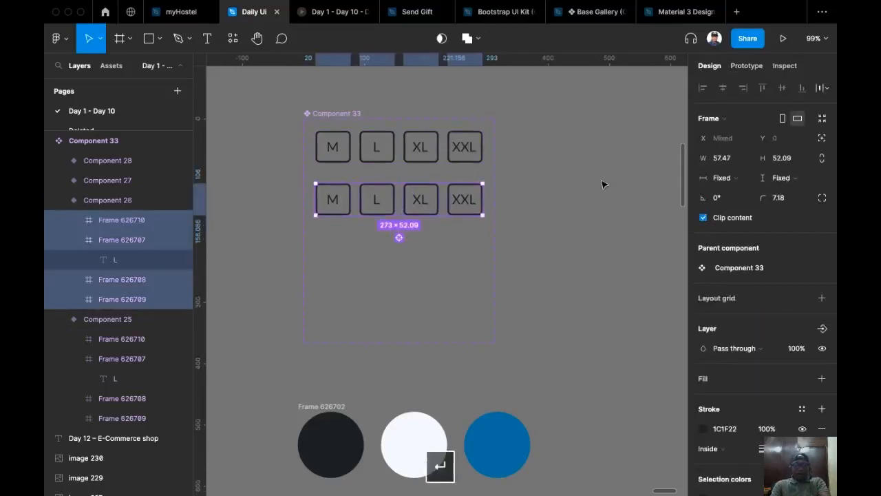
pyautogui.press('super+c')
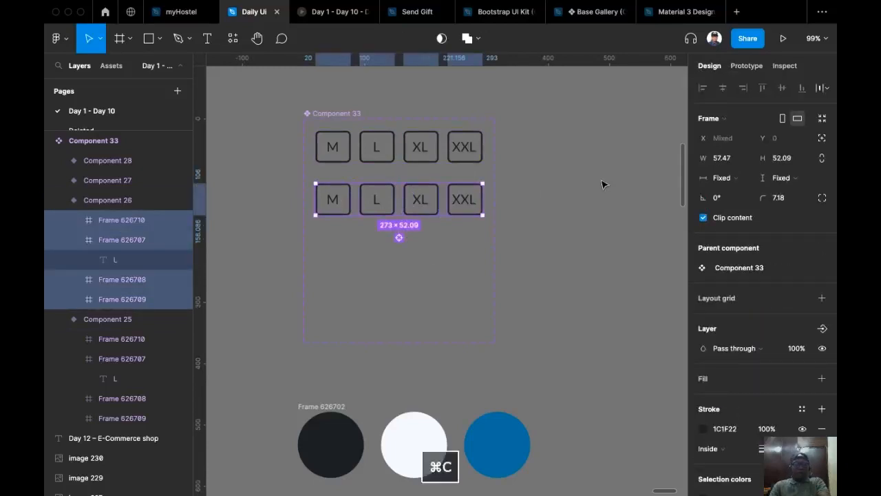
# - Replace the size boxes inside the first-row variant with the copied second-row boxes and their interactions
pyautogui.click(415, 146)
pyautogui.press('Return')
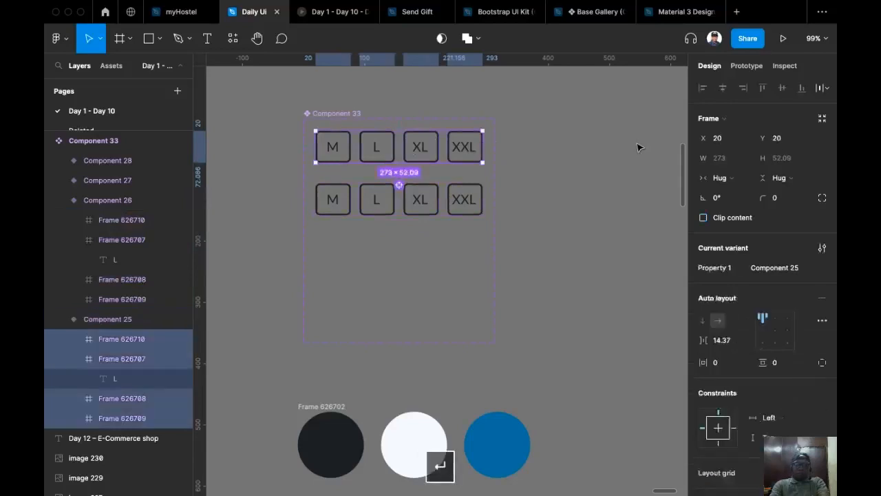
pyautogui.press('BackSpace')
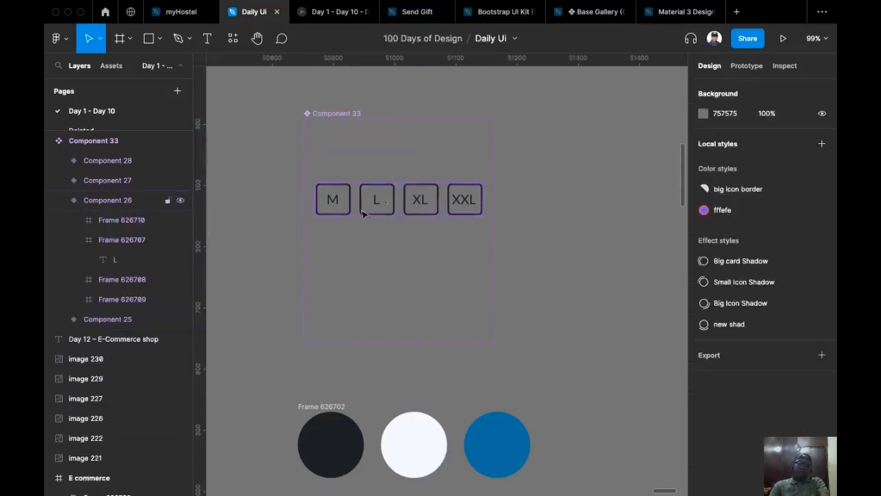
pyautogui.click(499, 152)
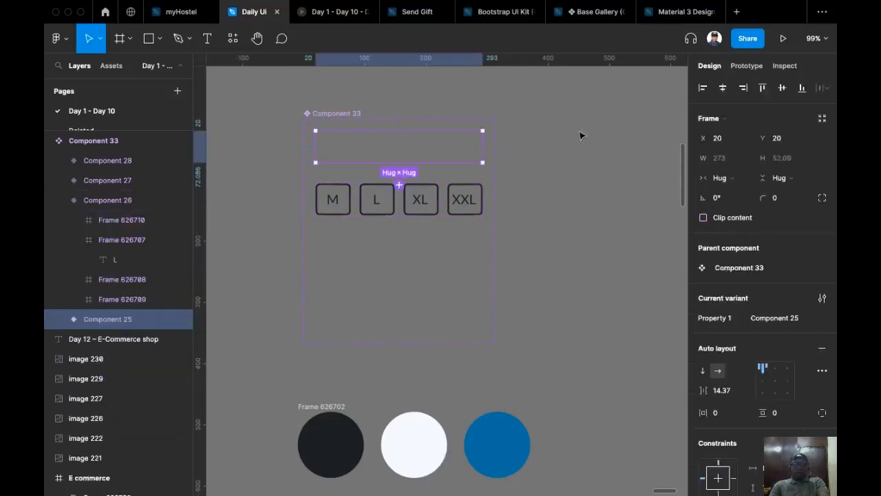
pyautogui.press('super+v')
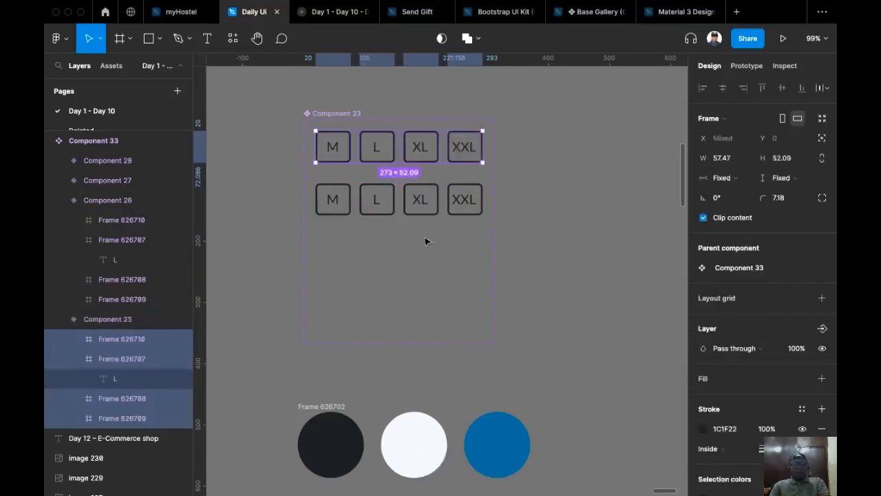
# - Paste the copied size boxes into the empty third- and fourth-row variants and review the resulting prototype connections
pyautogui.click(422, 251)
pyautogui.keyDown('shift'); pyautogui.click(423, 303); pyautogui.keyUp('shift')
pyautogui.press('super+v')
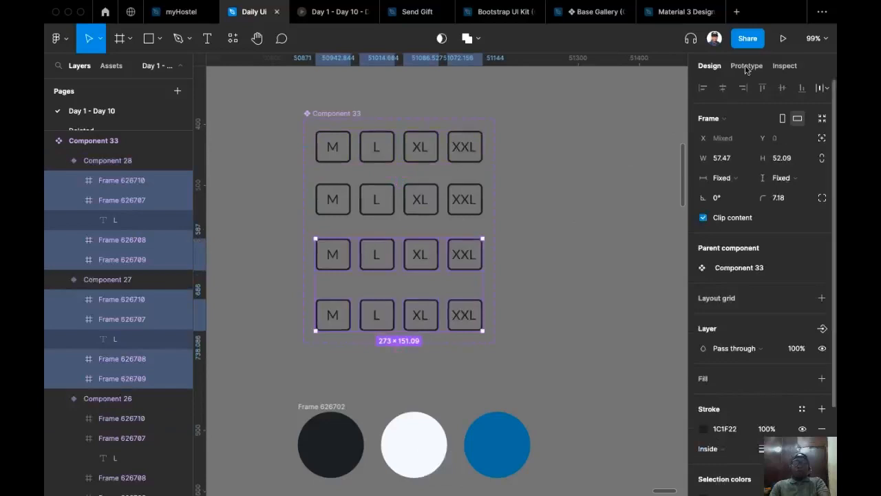
pyautogui.click(747, 65)
pyautogui.click(570, 173)
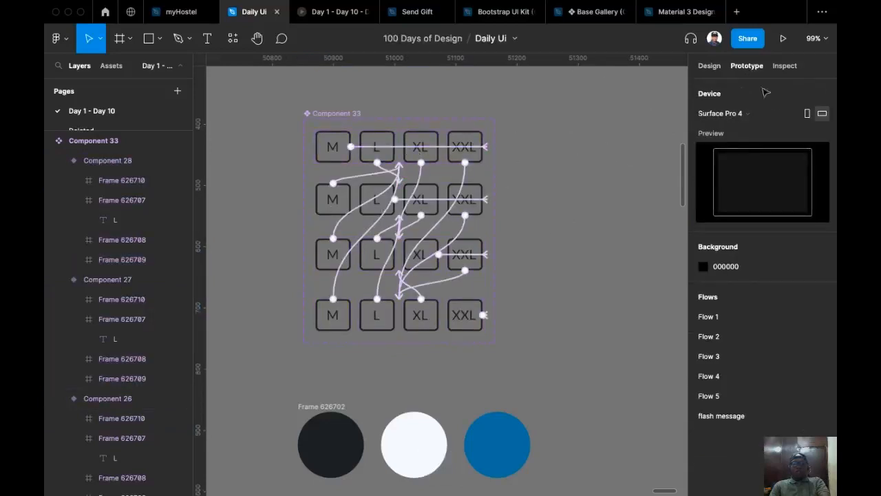
pyautogui.click(713, 67)
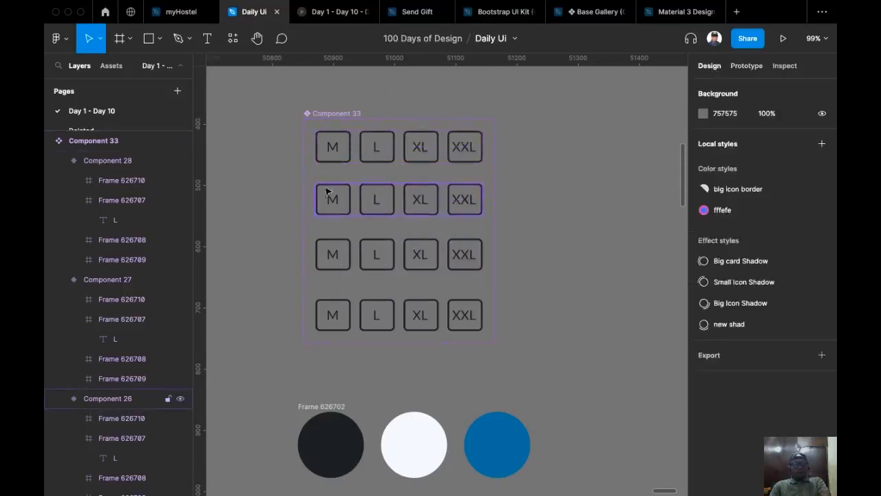
# - Set the opacity of the 1C1F22 colour across the whole size component set to 40%
pyautogui.click(334, 150)
pyautogui.click(492, 123)
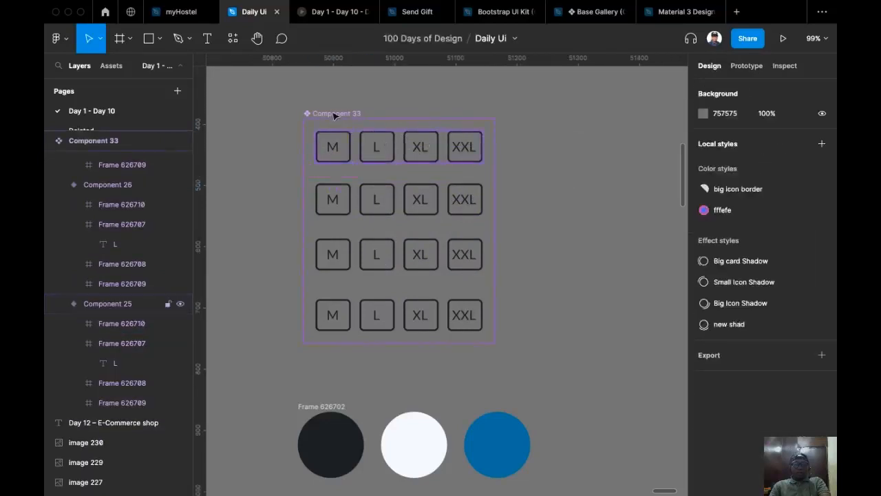
pyautogui.scroll(-1, 748, 278)
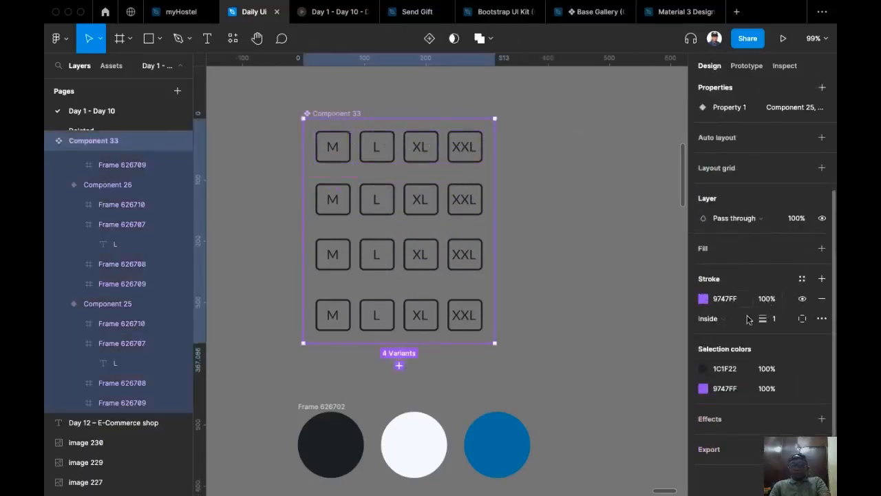
pyautogui.click(767, 370)
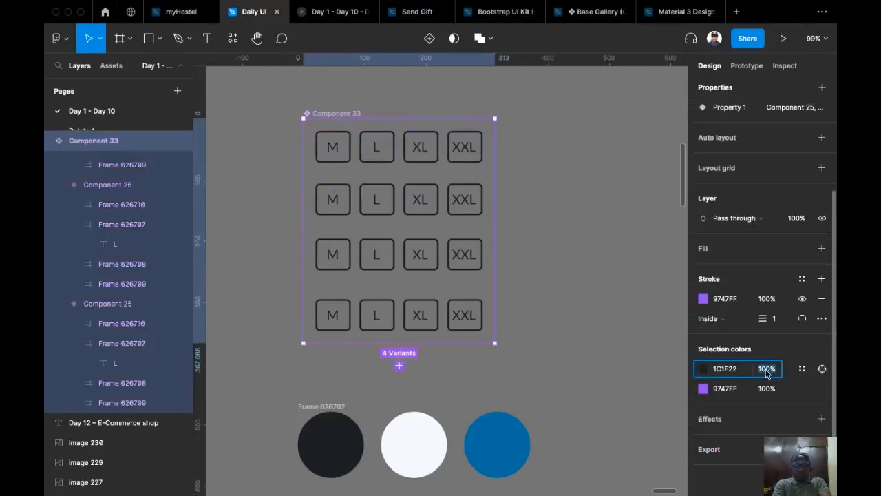
pyautogui.write('40')
pyautogui.press('Return')
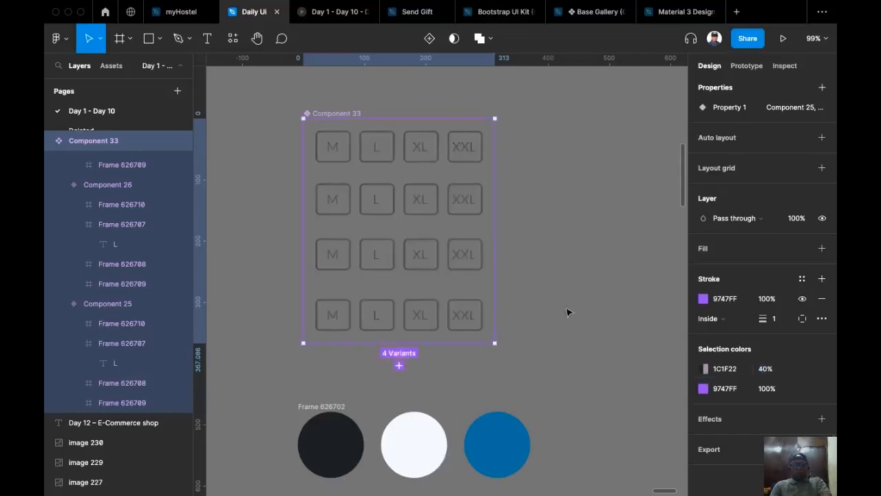
pyautogui.click(587, 260)
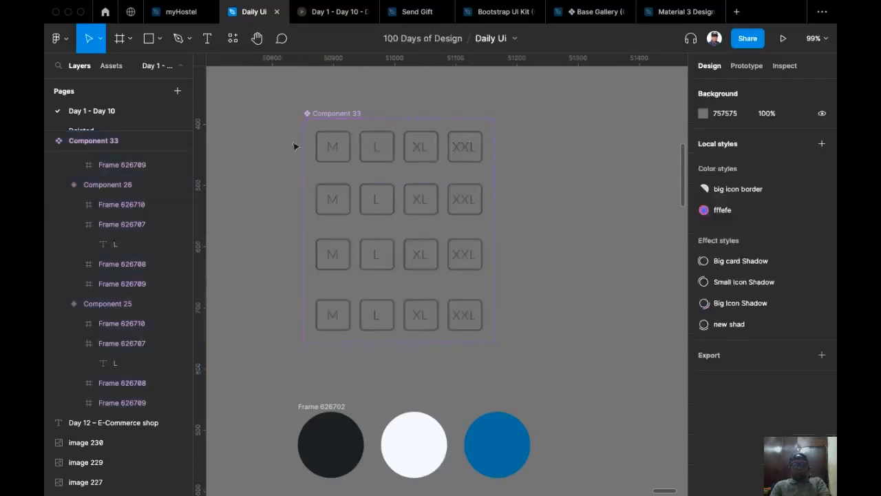
# - Colour the strokes of the first-row M, second-row L, third-row XL and fourth-row XXL boxes with blue 016CA7 sampled from the blue circle
pyautogui.doubleClick(339, 150)
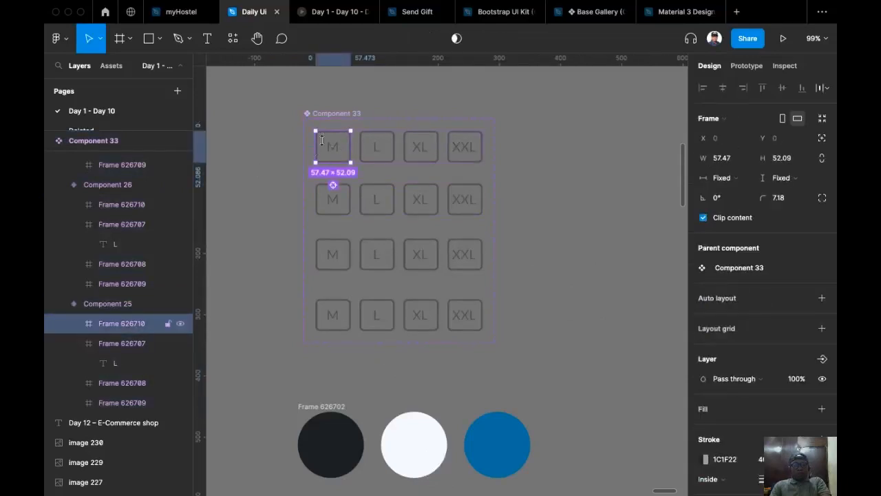
pyautogui.keyDown('shift'); pyautogui.doubleClick(376, 203); pyautogui.keyUp('shift')
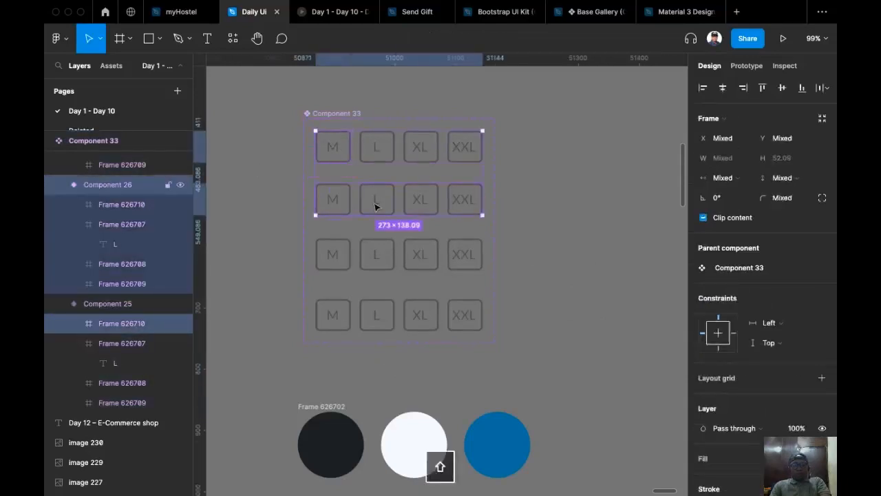
pyautogui.keyDown('shift'); pyautogui.doubleClick(413, 256); pyautogui.keyUp('shift')
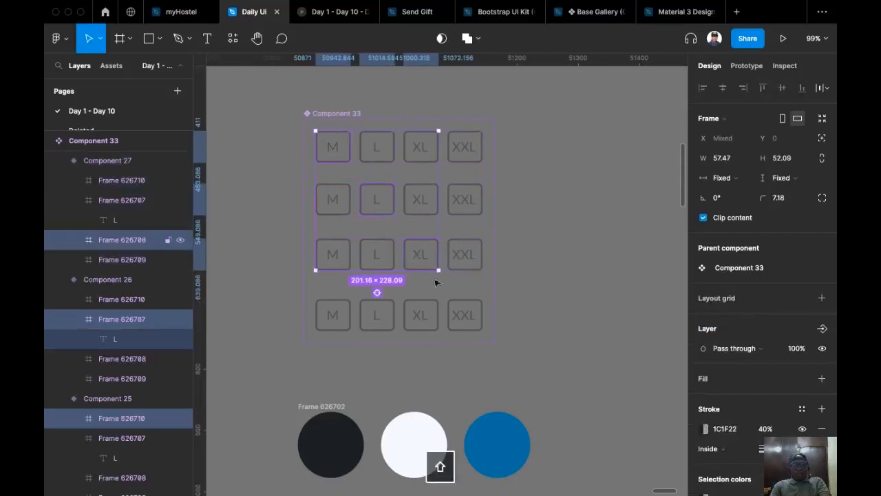
pyautogui.keyDown('shift'); pyautogui.click(465, 316); pyautogui.keyUp('shift')
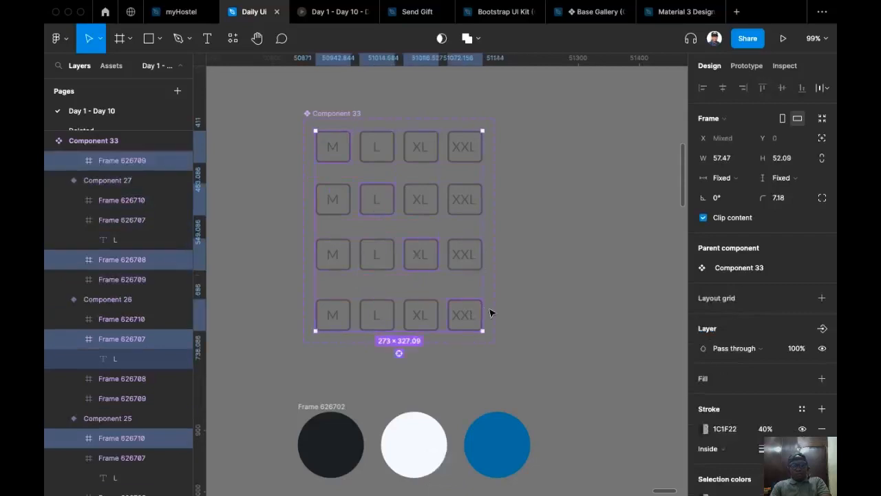
pyautogui.scroll(-3, 802, 411)
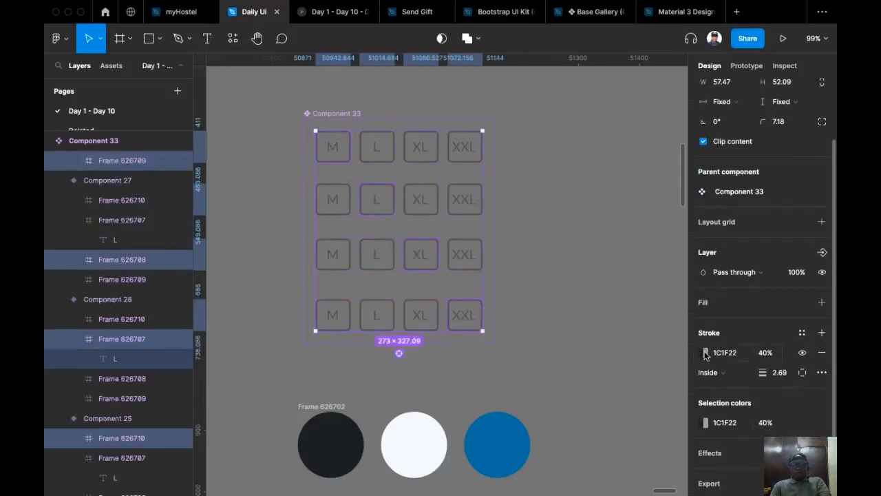
pyautogui.click(705, 353)
pyautogui.click(557, 357)
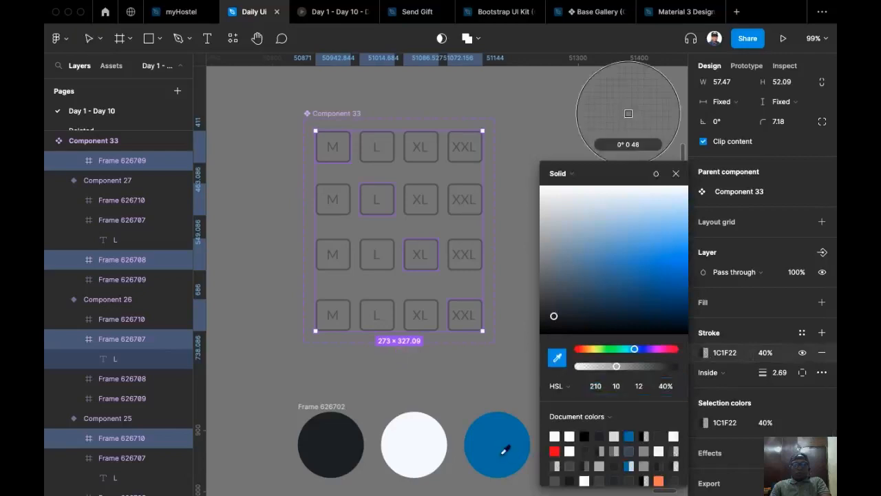
pyautogui.click(503, 454)
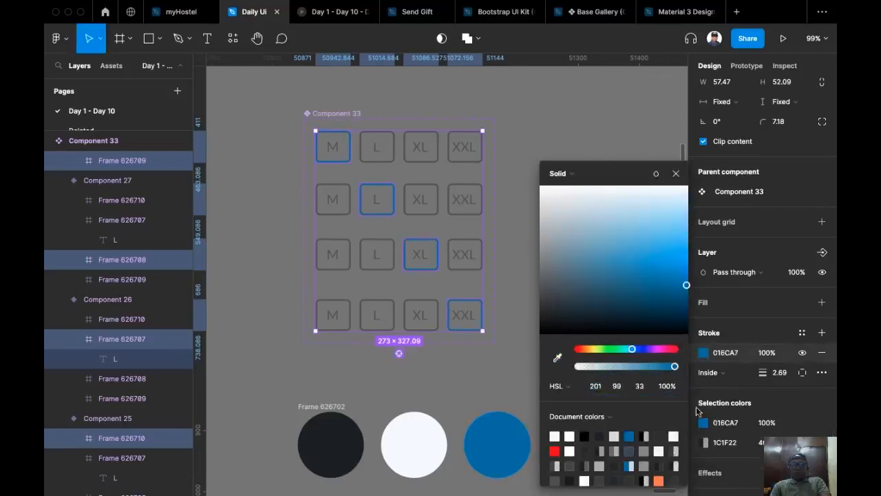
# - Recolour the text labels of the four highlighted size boxes with the blue sampled from the blue circle
pyautogui.click(706, 444)
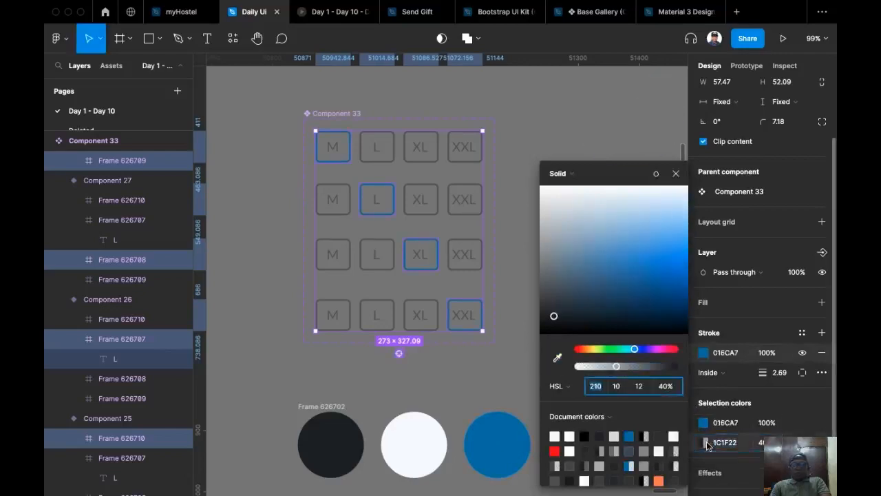
pyautogui.click(558, 357)
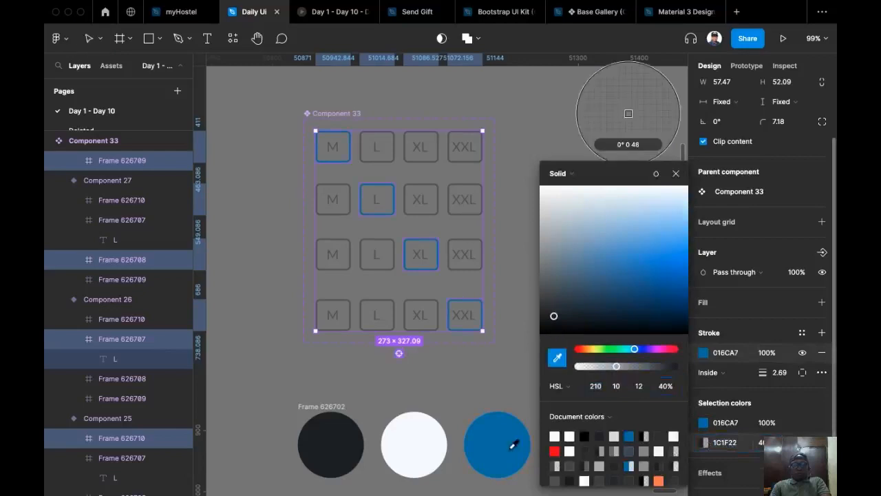
pyautogui.click(510, 453)
pyautogui.click(512, 397)
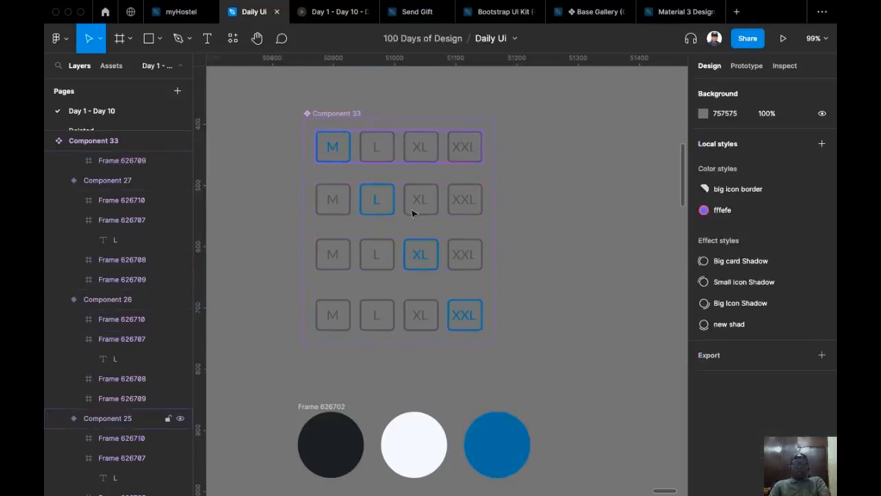
# - Examine the variants' prototype connections and the interaction details of the first-row M box
pyautogui.click(417, 148)
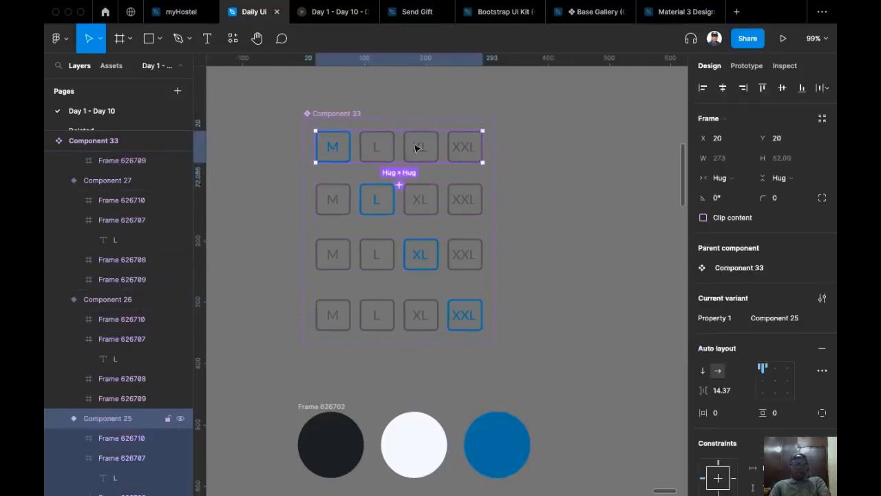
pyautogui.press('Escape')
pyautogui.click(747, 65)
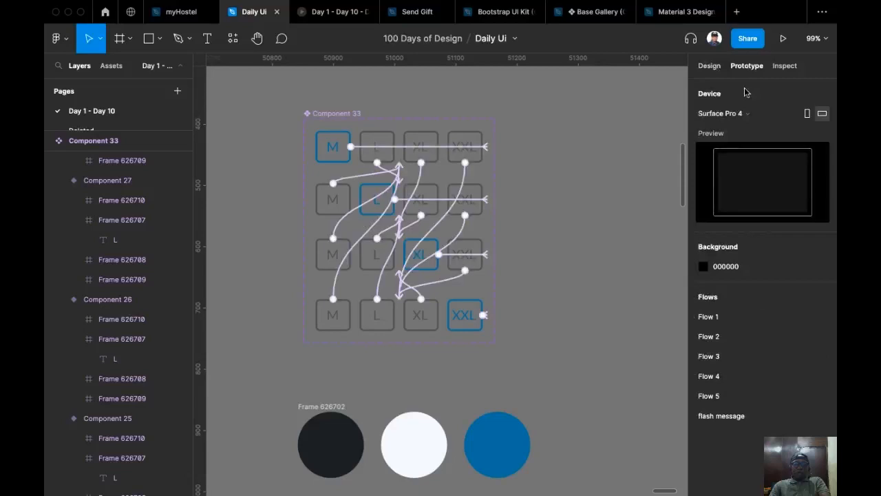
pyautogui.click(406, 146)
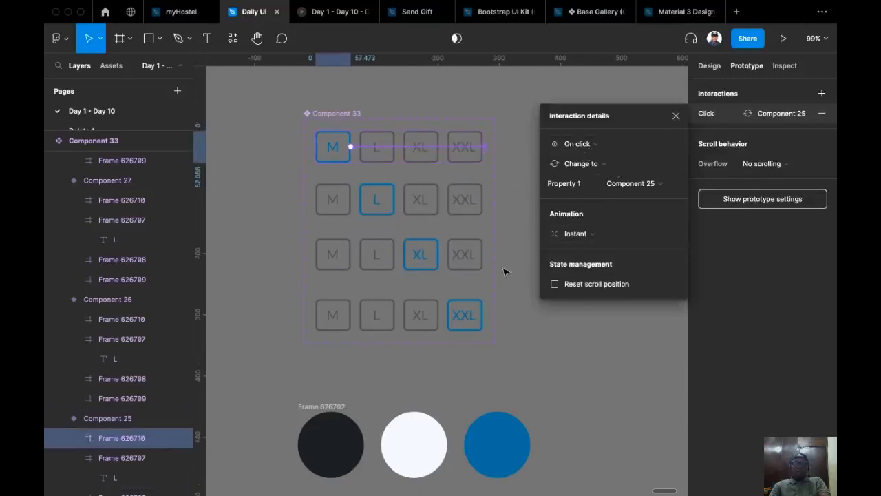
pyautogui.click(676, 117)
pyautogui.click(546, 138)
pyautogui.click(712, 69)
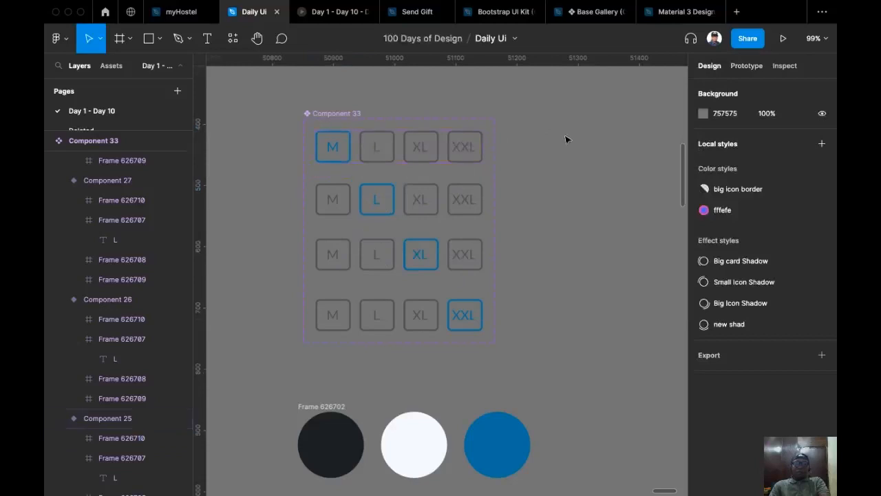
# - Copy the first-row variant and paste it in place of the size boxes above Add to Cart on the product page
pyautogui.keyDown('ctrl'); pyautogui.scroll(-2, 546, 199); pyautogui.keyUp('ctrl')
pyautogui.scroll(-3, 553, 186)
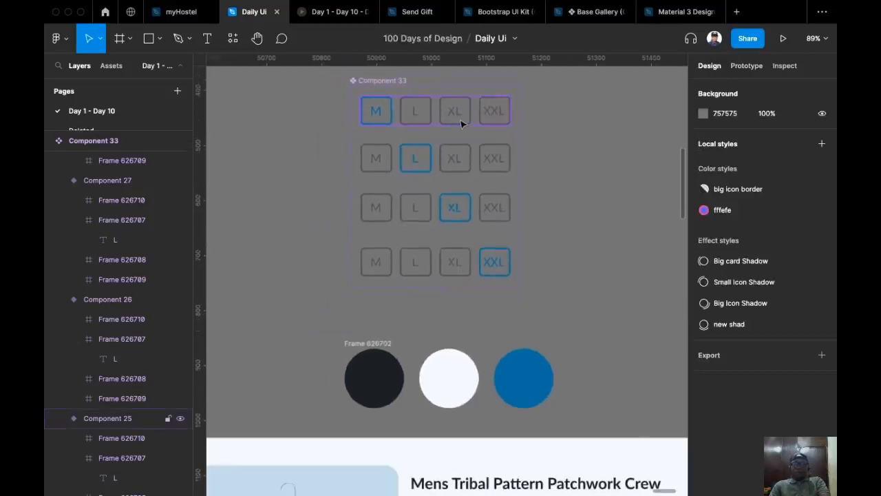
pyautogui.click(425, 122)
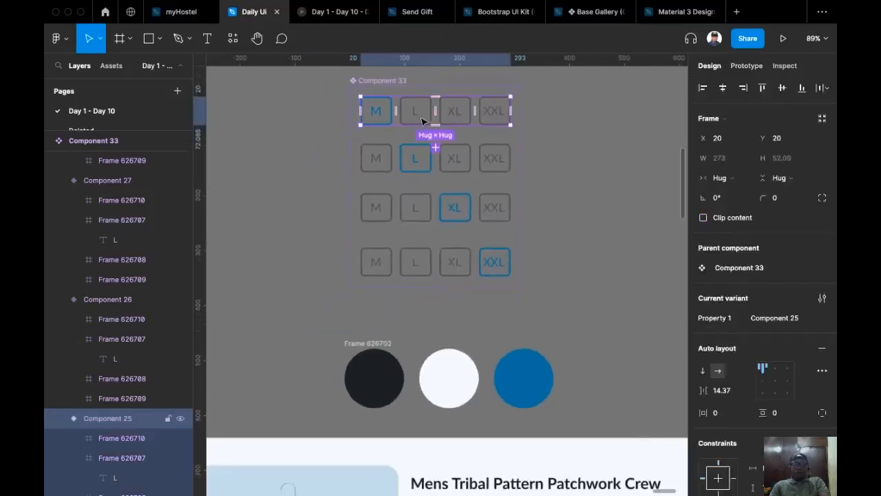
pyautogui.press('super+c')
pyautogui.scroll(-5, 565, 114)
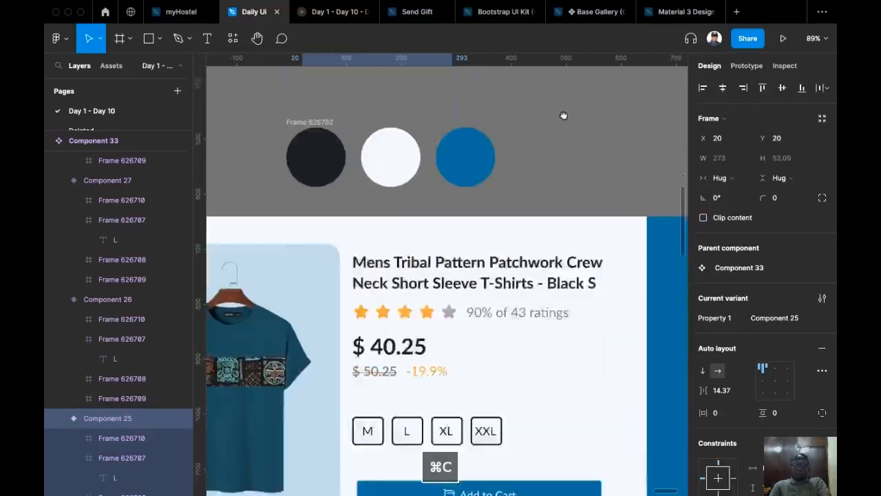
pyautogui.click(452, 389)
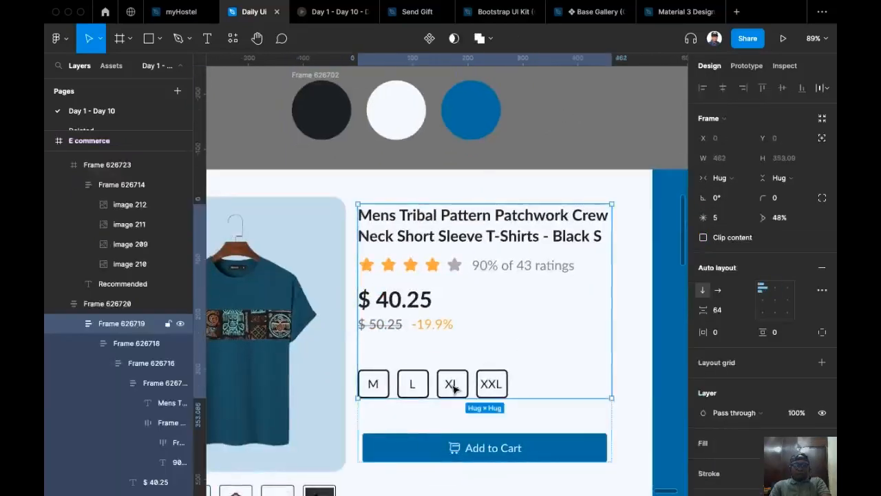
pyautogui.doubleClick(452, 389)
pyautogui.press('alt+super+k')
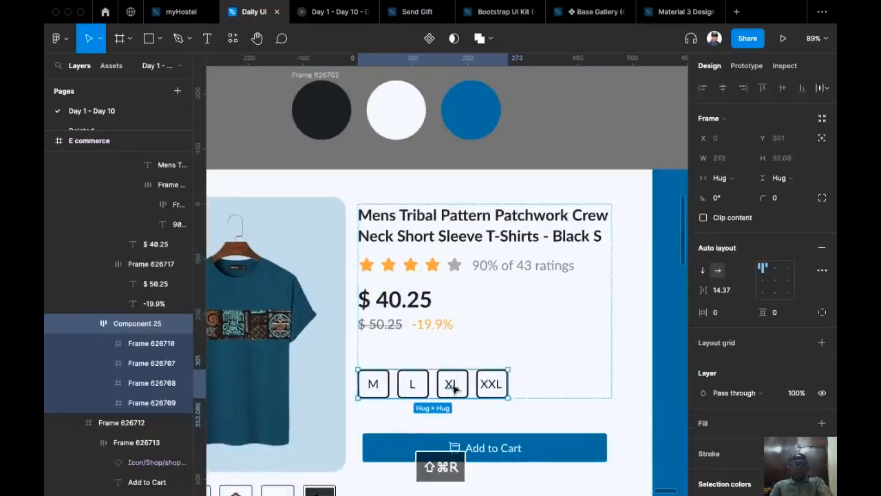
# - Place a copy of the product page's main T-shirt image and thumbnail frame on the empty canvas above the page
pyautogui.click(557, 142)
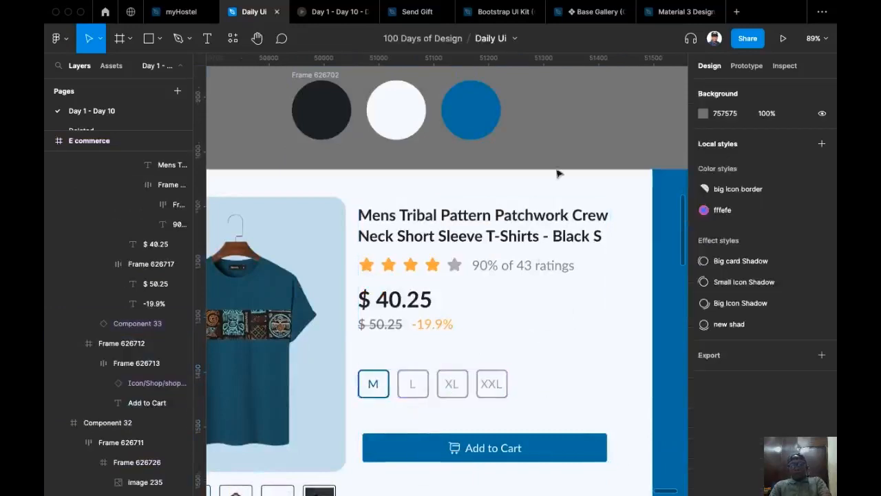
pyautogui.scroll(-3, 562, 172)
pyautogui.hscroll(-1, 562, 172)
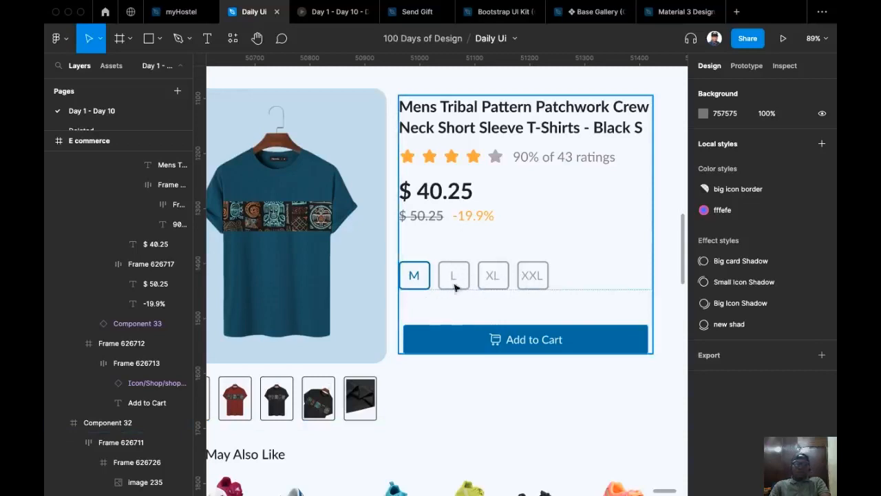
pyautogui.hscroll(-2, 466, 291)
pyautogui.scroll(-1, 465, 290)
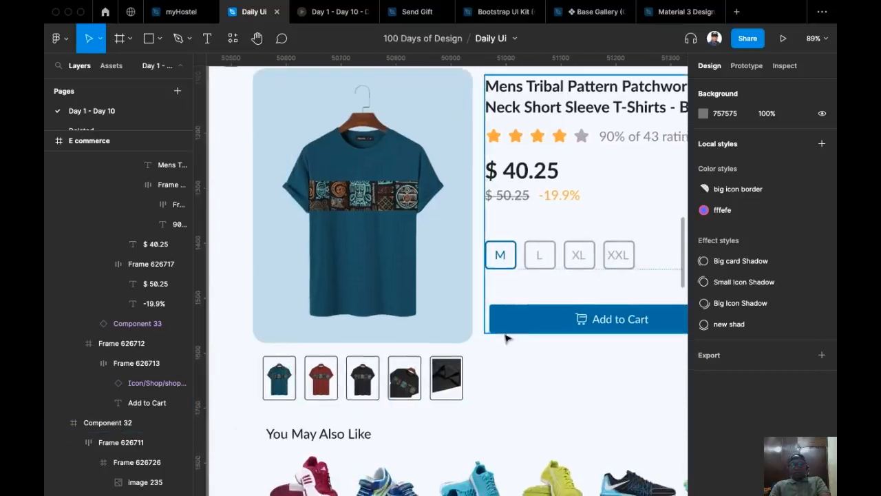
pyautogui.hscroll(-1, 483, 350)
pyautogui.scroll(-5, 590, 374)
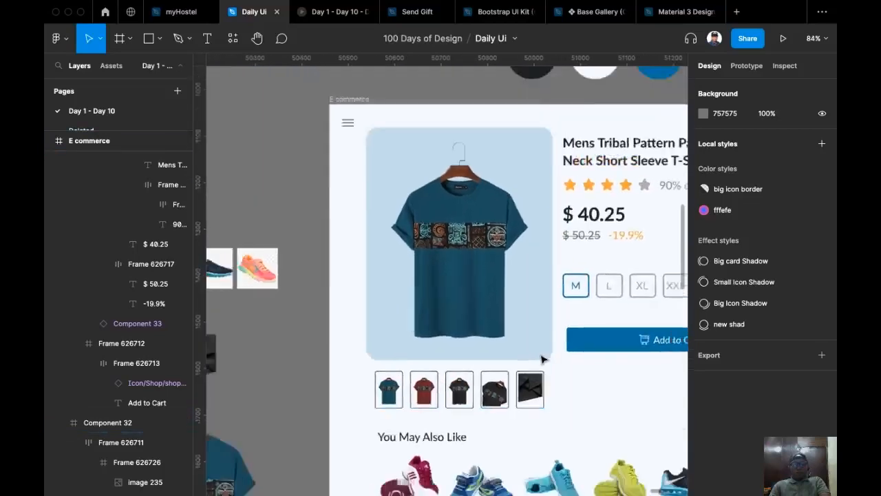
pyautogui.click(500, 315)
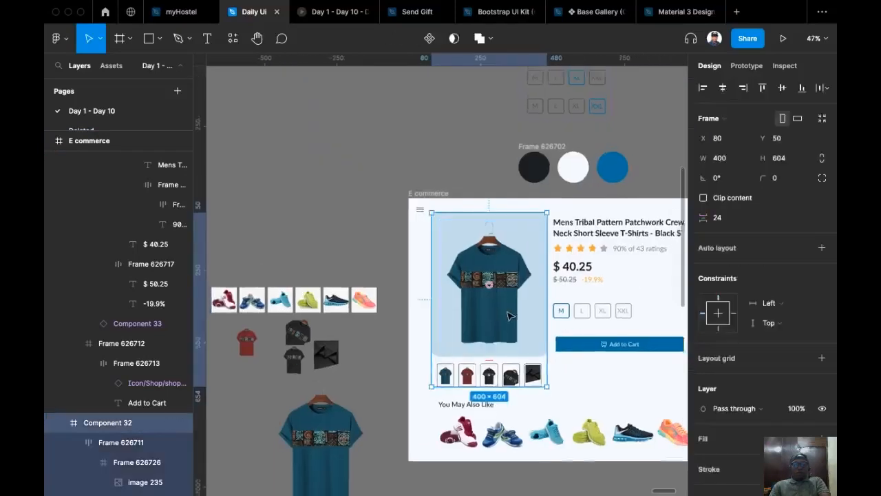
pyautogui.scroll(-3, 508, 315)
pyautogui.scroll(-3, 508, 316)
pyautogui.scroll(3, 503, 317)
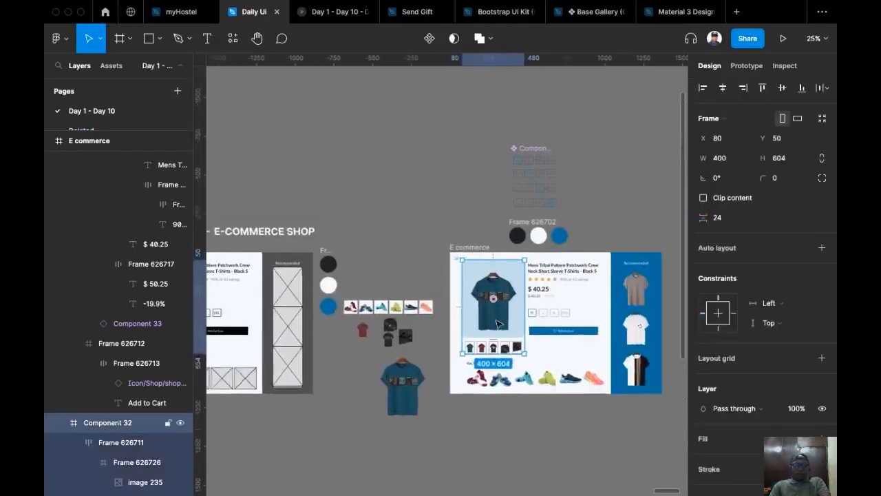
pyautogui.moveTo(501, 319); pyautogui.dragTo(452, 110)
# - Move the four loose red and black T-shirt product images up to the empty canvas beside the size selector component set
pyautogui.scroll(2, 404, 277)
pyautogui.scroll(5, 441, 317)
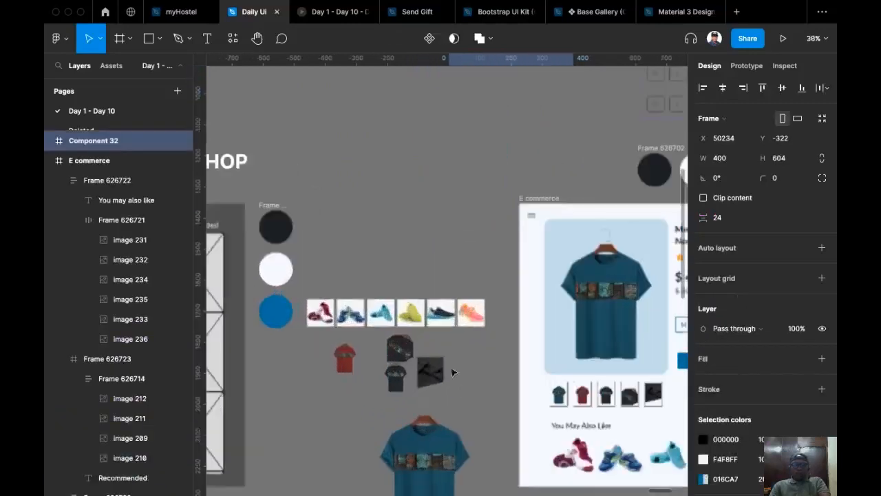
pyautogui.moveTo(324, 379); pyautogui.dragTo(441, 329)
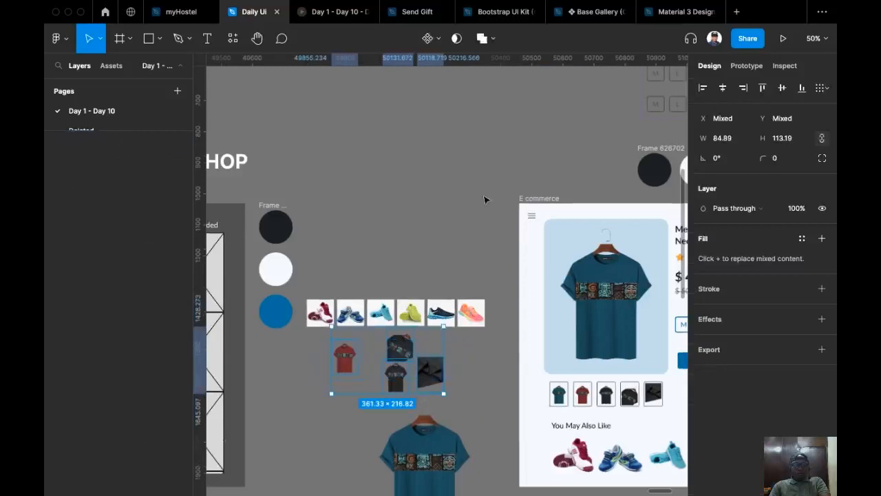
pyautogui.scroll(2, 414, 381)
pyautogui.hscroll(1, 413, 381)
pyautogui.moveTo(401, 427); pyautogui.dragTo(450, 114)
pyautogui.moveTo(510, 177); pyautogui.dragTo(438, 410)
pyautogui.moveTo(524, 224); pyautogui.dragTo(576, 238)
pyautogui.click(571, 221)
pyautogui.moveTo(521, 197); pyautogui.dragTo(528, 239)
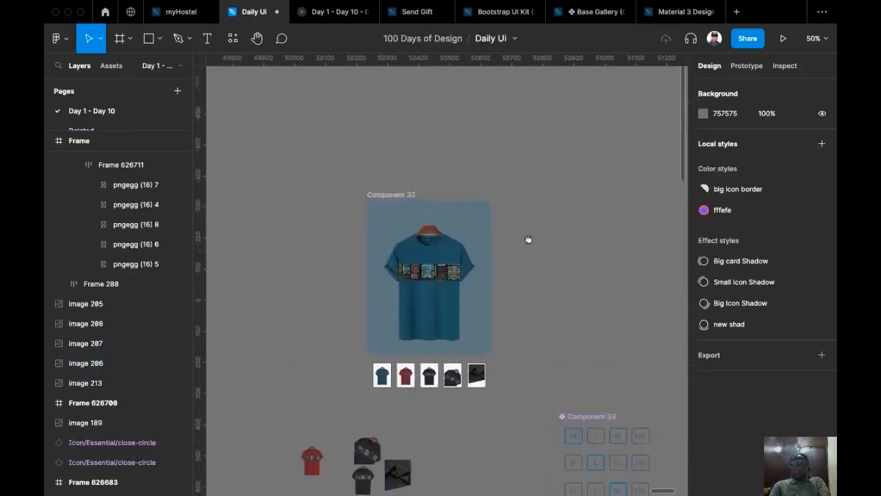
# - Move the copied T-shirt frame higher on the canvas and duplicate it four times in a horizontal row with 98 px gaps
pyautogui.moveTo(388, 196); pyautogui.dragTo(411, 84)
pyautogui.moveTo(624, 220); pyautogui.dragTo(525, 282)
pyautogui.click(513, 228)
pyautogui.moveTo(306, 143); pyautogui.dragTo(459, 146)
pyautogui.press('super+d')
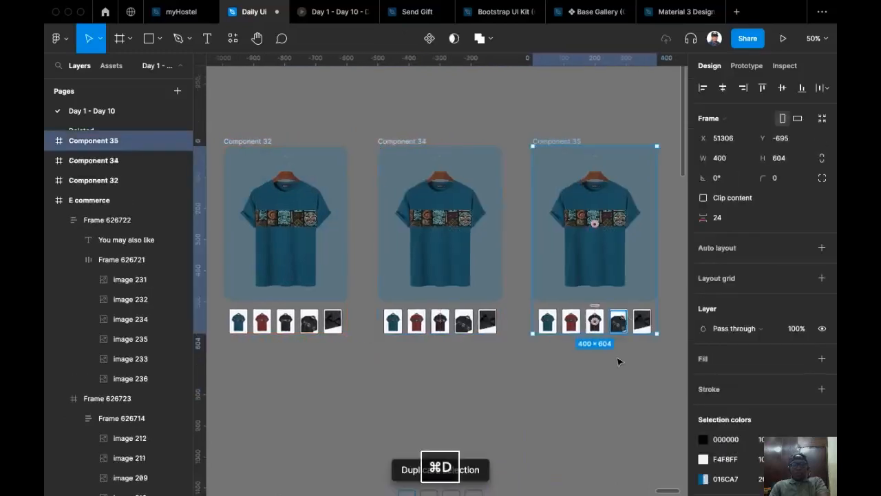
pyautogui.press('super+d')
pyautogui.scroll(-5, 513, 411)
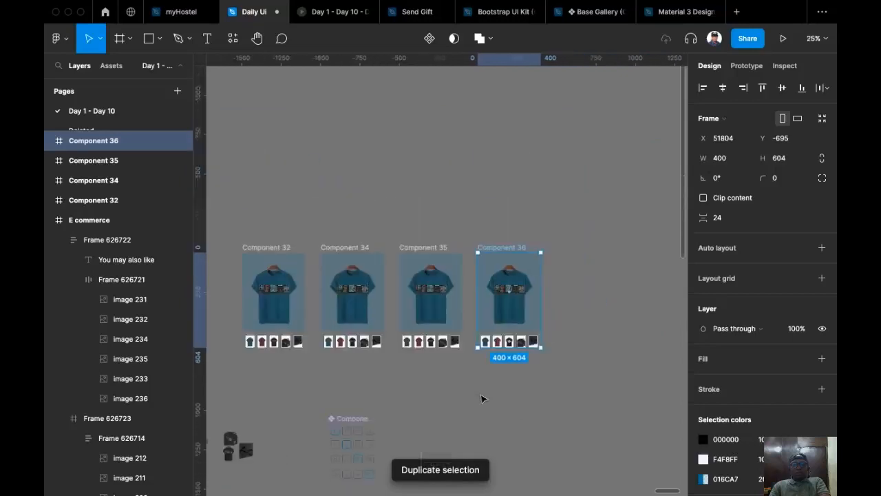
pyautogui.press('super+d')
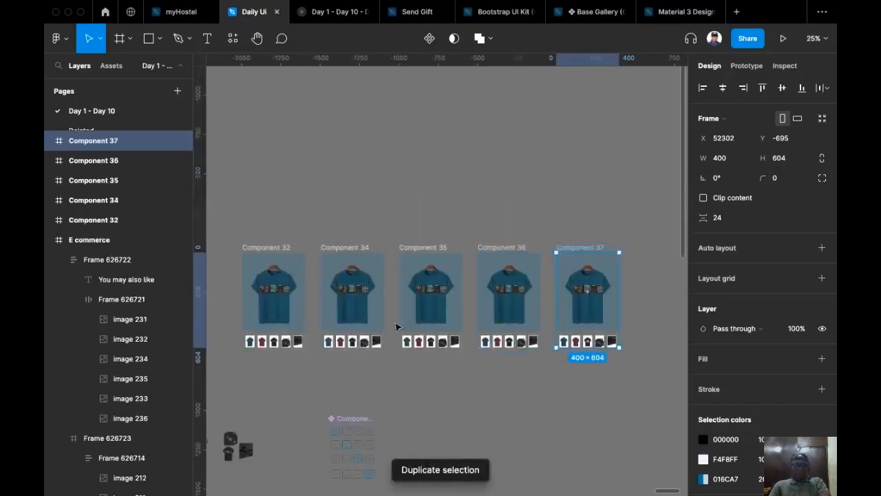
# - Combine the five T-shirt frames into one component set
pyautogui.moveTo(227, 229); pyautogui.dragTo(633, 391)
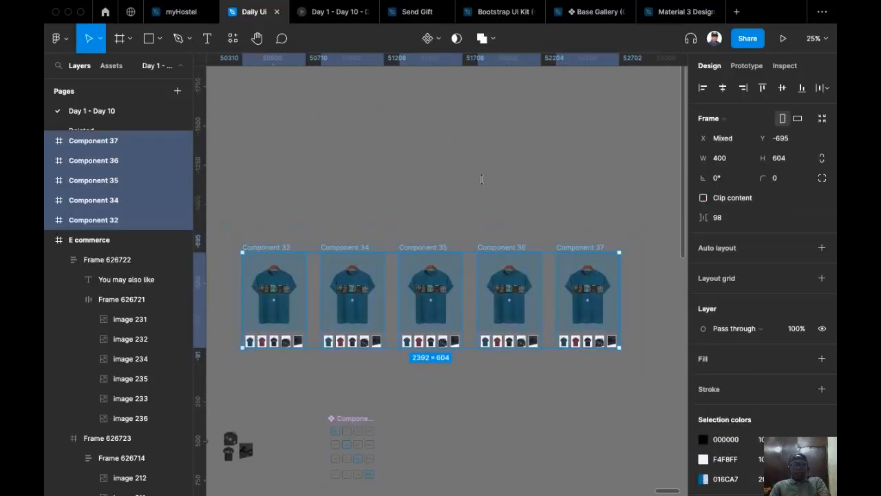
pyautogui.click(439, 40)
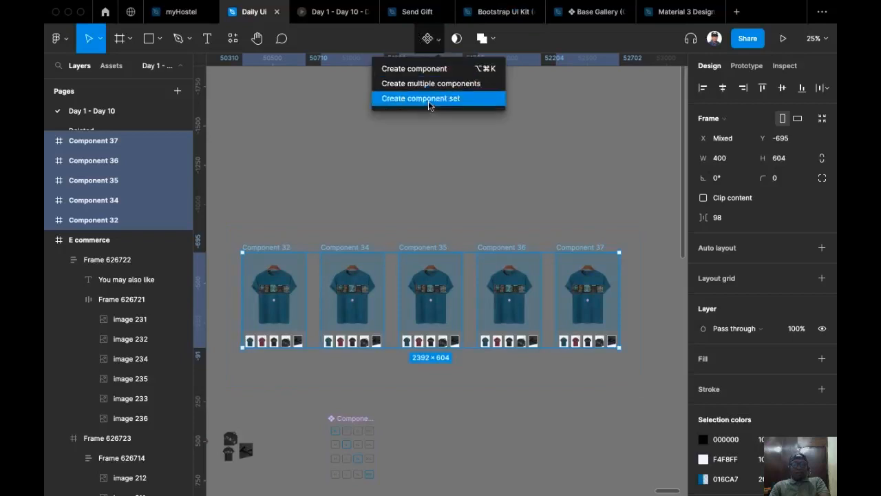
pyautogui.click(431, 102)
# - Link the first variant's red T-shirt thumbnail to the second variant with an instant On click, Change to interaction
pyautogui.scroll(4, 309, 195)
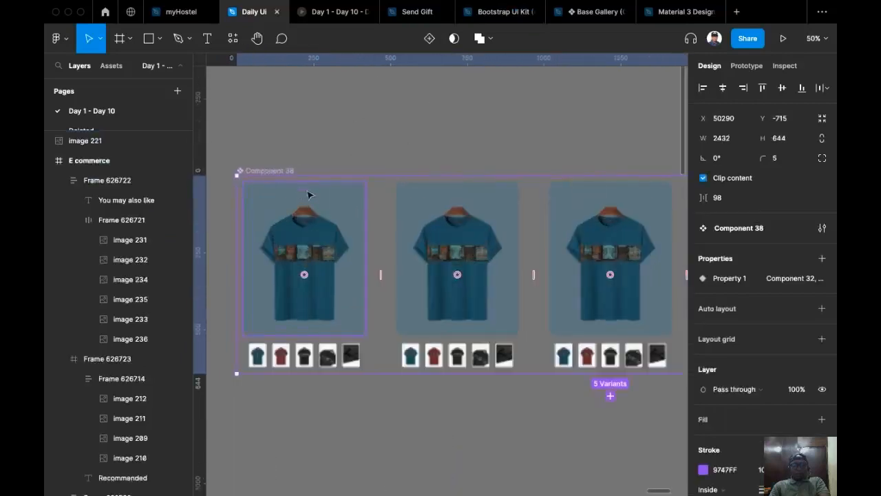
pyautogui.doubleClick(288, 360)
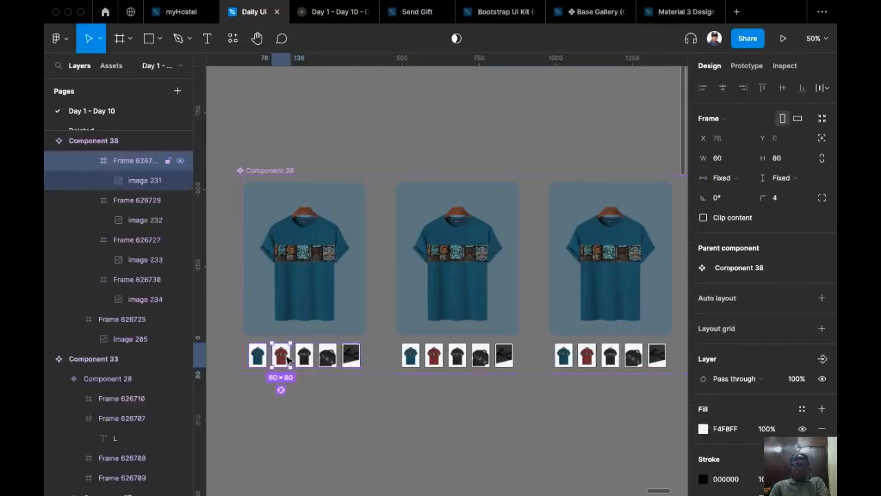
pyautogui.click(746, 65)
pyautogui.moveTo(579, 131); pyautogui.dragTo(493, 71)
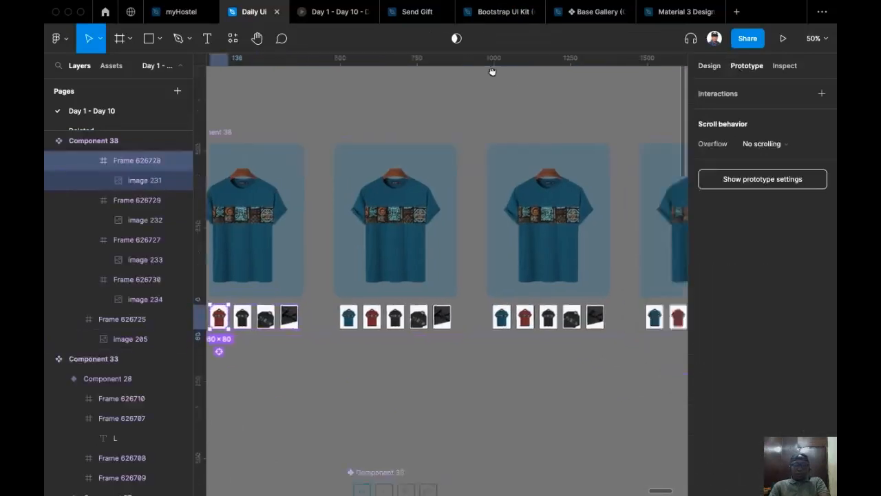
pyautogui.scroll(-5, 492, 72)
pyautogui.scroll(3, 346, 254)
pyautogui.moveTo(361, 221); pyautogui.dragTo(435, 208)
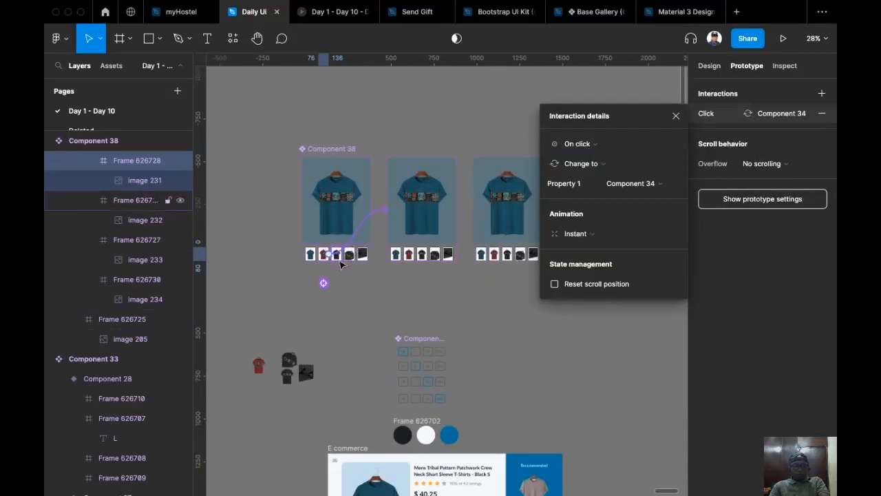
# - Link the first variant's third, fourth and fifth thumbnails to the third, fourth and fifth variants respectively
pyautogui.click(337, 254)
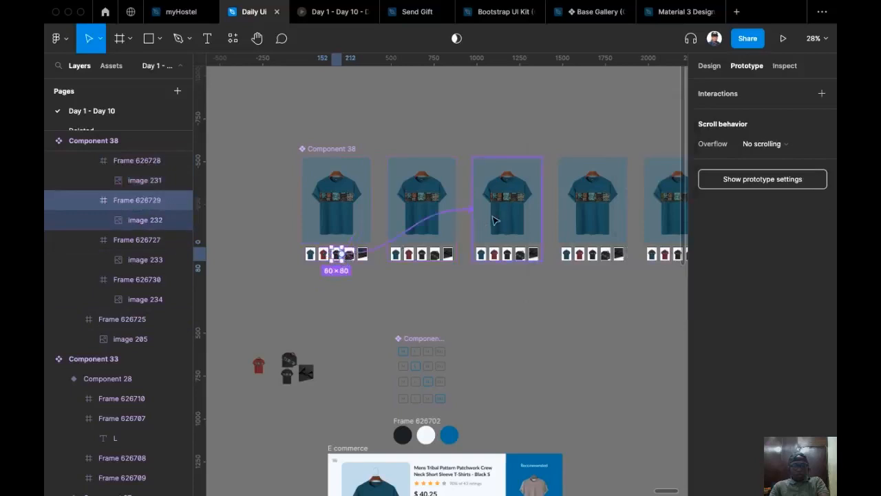
pyautogui.moveTo(495, 219); pyautogui.dragTo(496, 219)
pyautogui.click(351, 257)
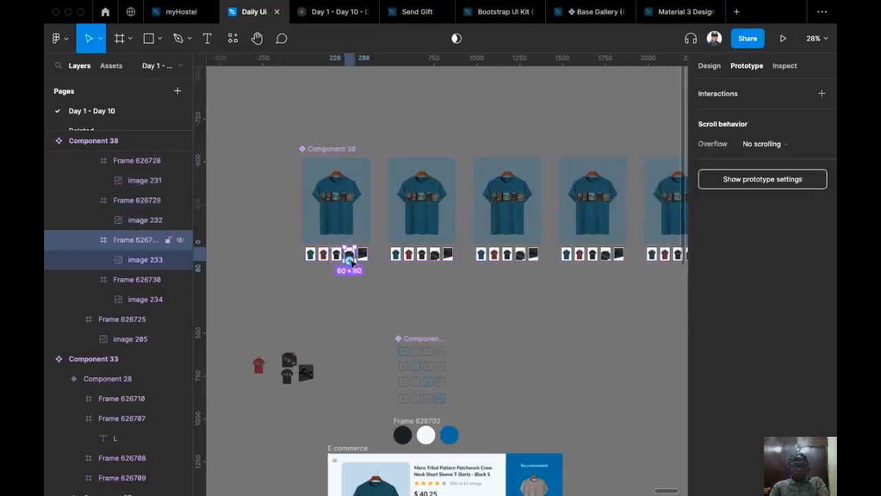
pyautogui.moveTo(521, 248); pyautogui.dragTo(577, 221)
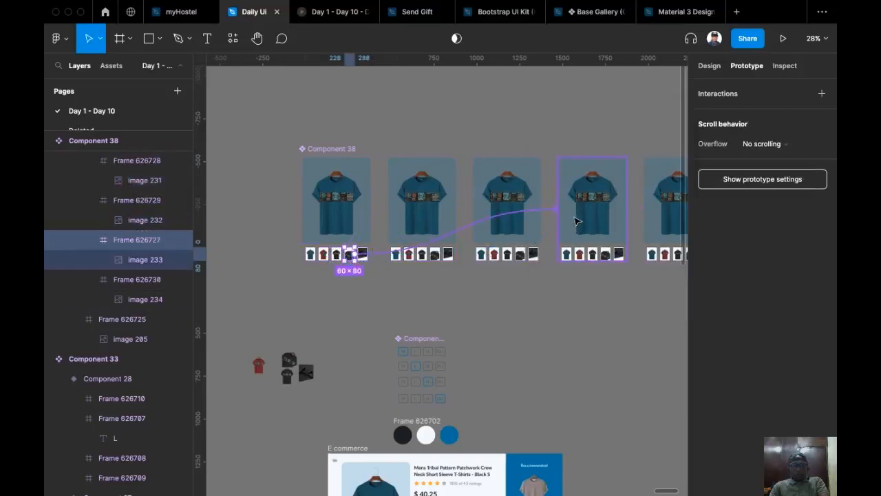
pyautogui.moveTo(508, 240); pyautogui.dragTo(508, 240)
pyautogui.click(362, 254)
pyautogui.hscroll(3, 315, 283)
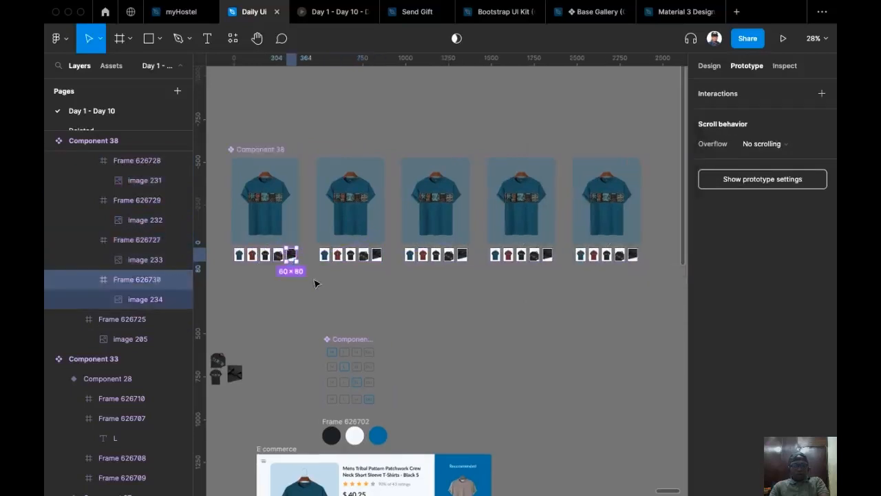
pyautogui.moveTo(295, 254); pyautogui.dragTo(603, 211)
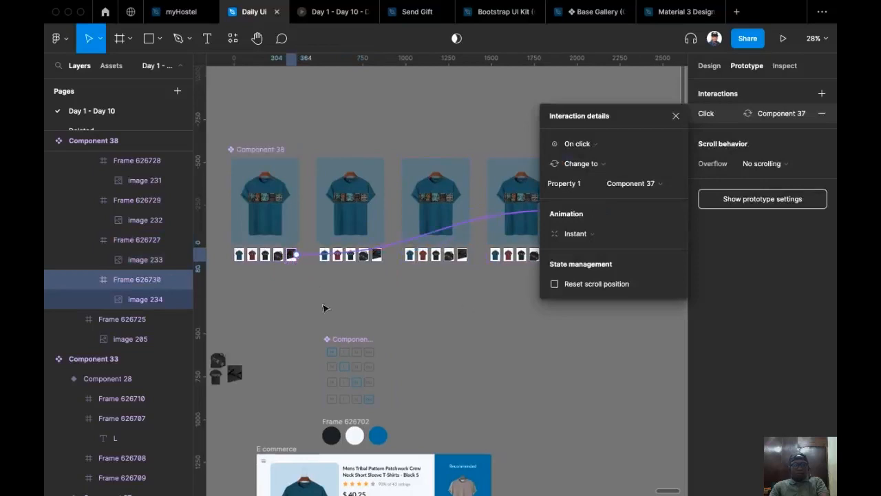
pyautogui.click(432, 309)
# - Select all five thumbnail frames inside the first variant's thumbnail row and copy them
pyautogui.hscroll(-3, 448, 281)
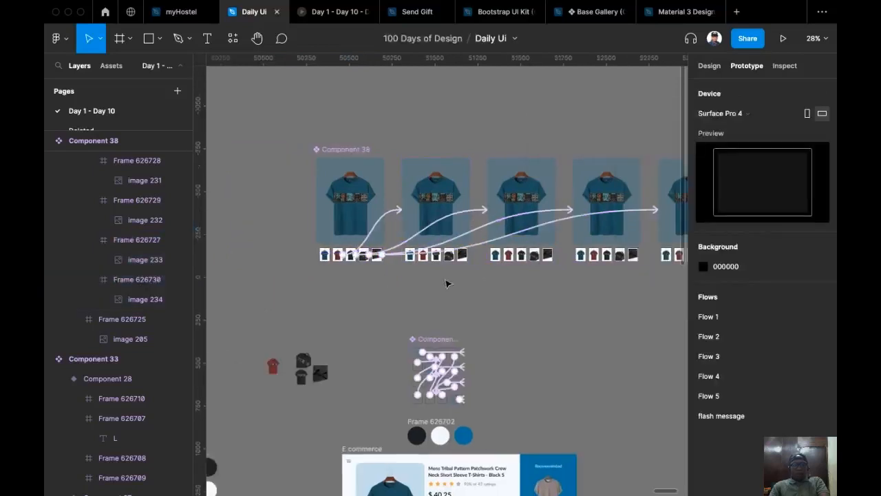
pyautogui.click(710, 67)
pyautogui.scroll(5, 358, 254)
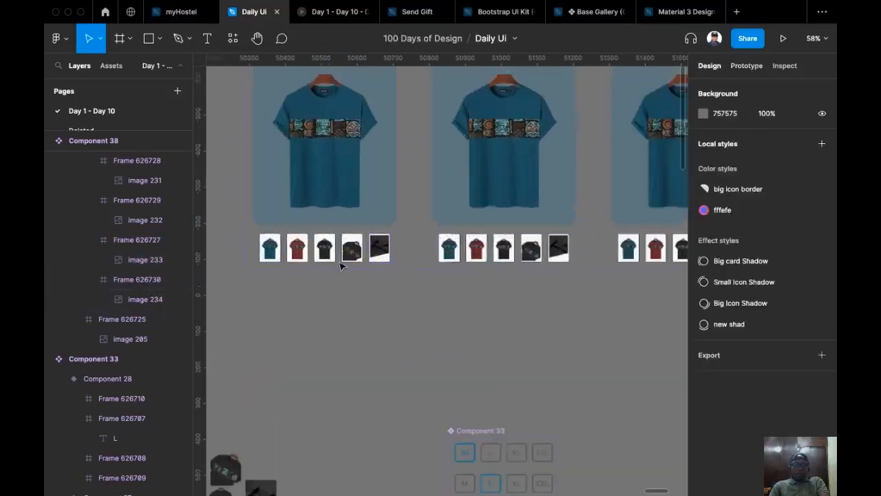
pyautogui.click(351, 248)
pyautogui.doubleClick(351, 248)
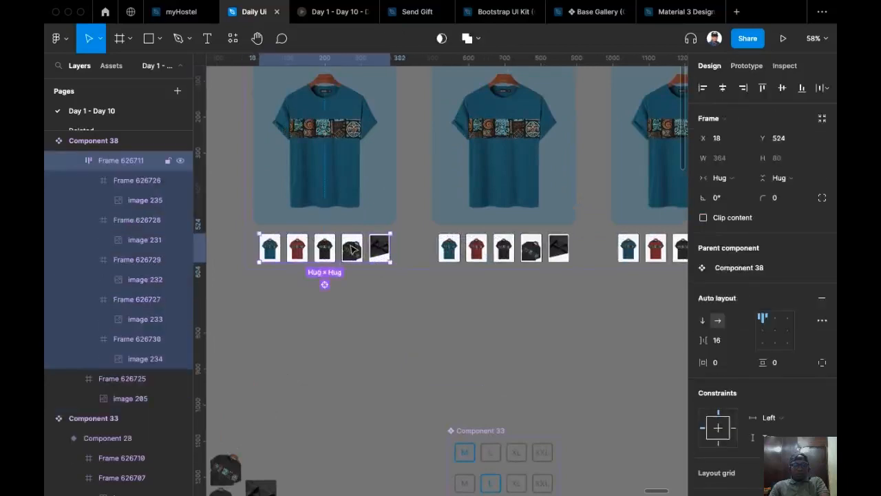
pyautogui.doubleClick(351, 248)
pyautogui.click(313, 242)
pyautogui.doubleClick(295, 245)
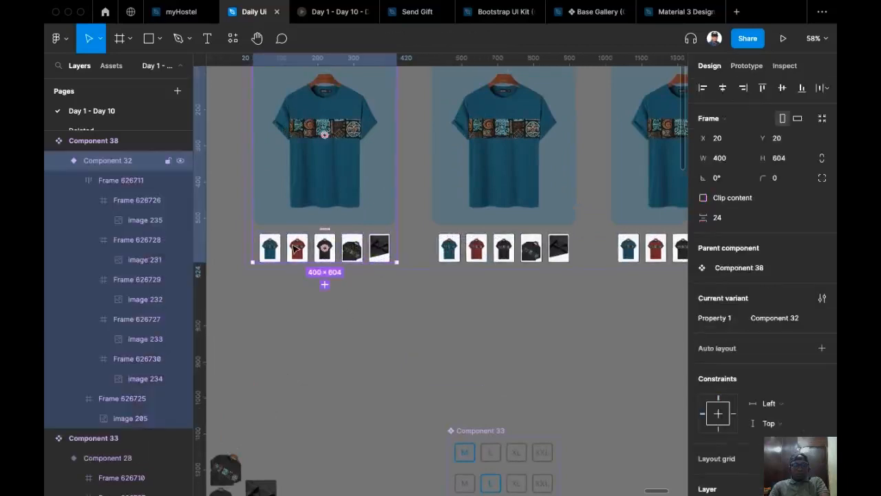
pyautogui.scroll(3, 324, 308)
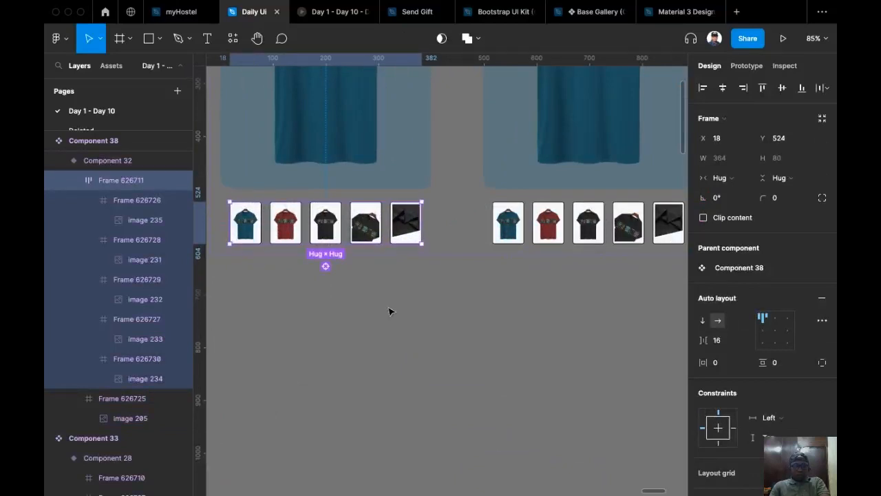
pyautogui.press('Return')
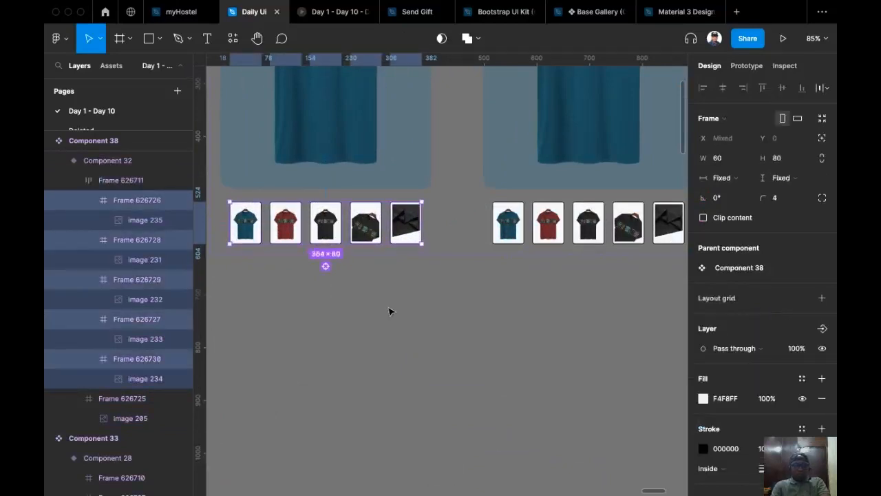
pyautogui.press('super+c')
pyautogui.hscroll(3, 379, 307)
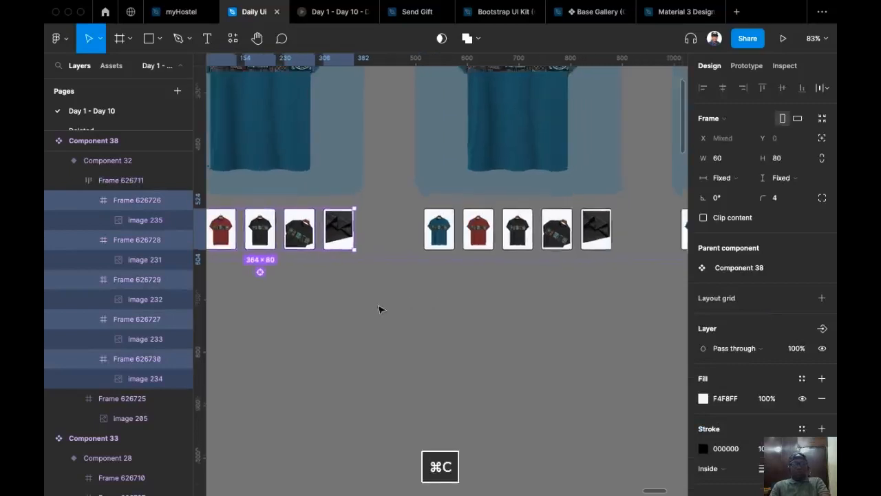
pyautogui.scroll(-4, 386, 303)
pyautogui.scroll(-3, 395, 293)
pyautogui.click(396, 200)
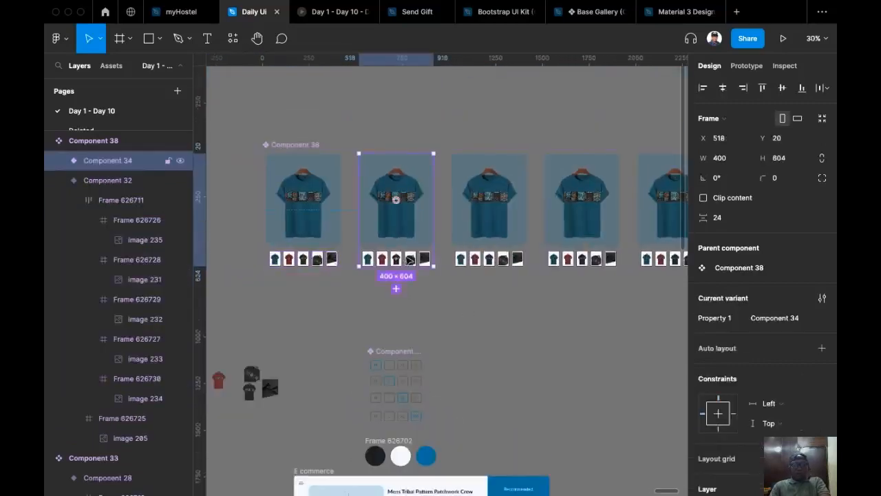
pyautogui.click(417, 260)
pyautogui.click(411, 259)
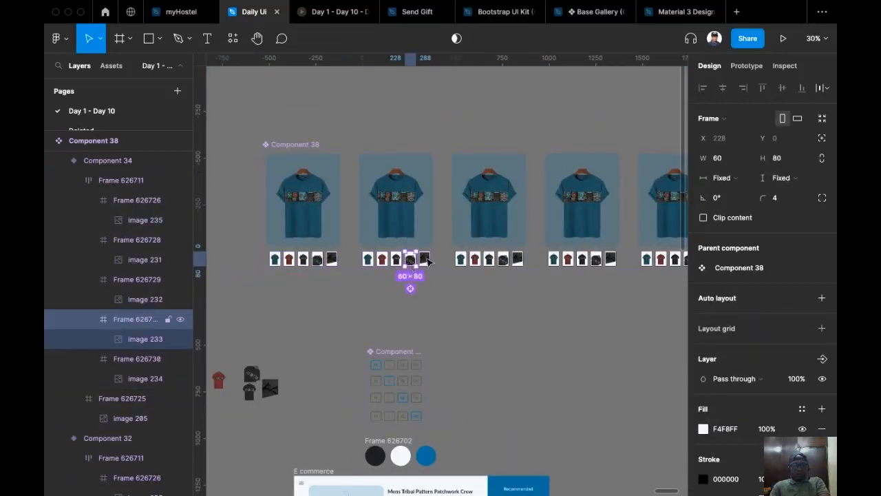
pyautogui.click(449, 299)
pyautogui.click(411, 259)
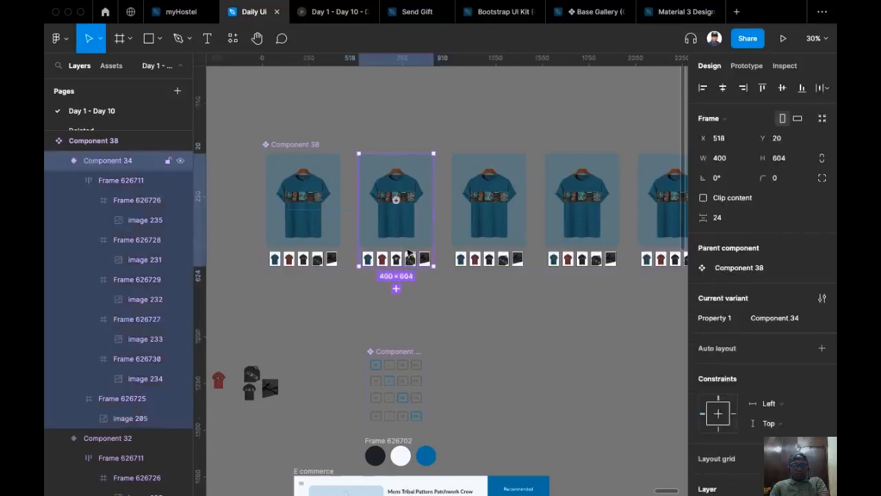
pyautogui.click(408, 301)
# - Delete all the thumbnails inside the thumbnail rows of the second, third, fourth and fifth T-shirt variants
pyautogui.click(399, 265)
pyautogui.click(411, 261)
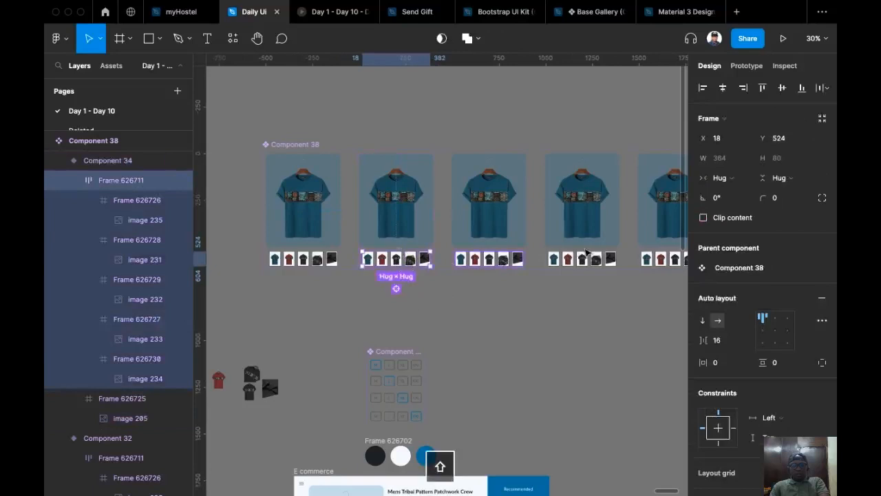
pyautogui.keyDown('shift'); pyautogui.click(504, 260); pyautogui.keyUp('shift')
pyautogui.keyDown('shift'); pyautogui.click(589, 260); pyautogui.keyUp('shift')
pyautogui.hscroll(3, 594, 266)
pyautogui.keyDown('shift'); pyautogui.click(594, 266); pyautogui.keyUp('shift')
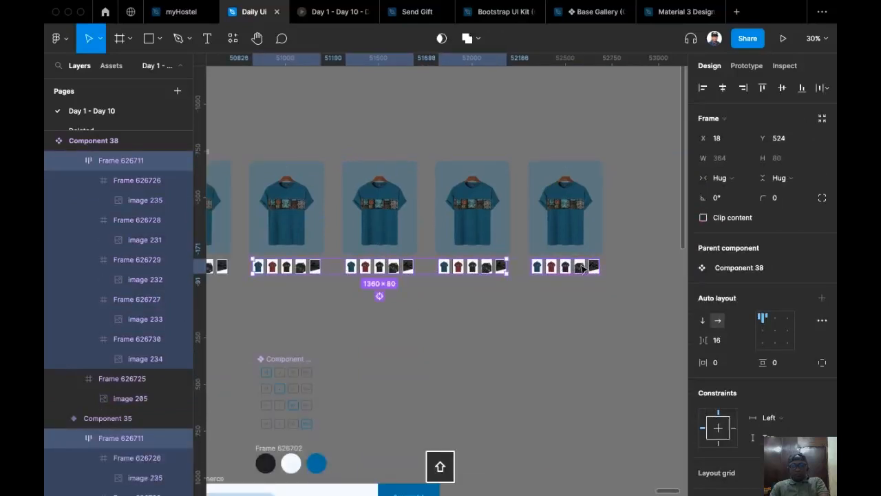
pyautogui.press('Return')
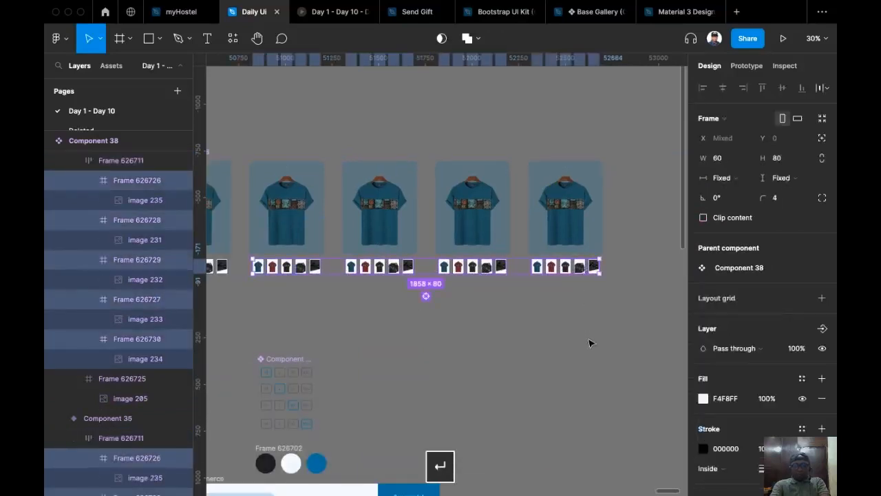
pyautogui.press('BackSpace')
# - Paste the five copied thumbnail frames into the second variant's empty thumbnail row
pyautogui.hscroll(-2, 370, 272)
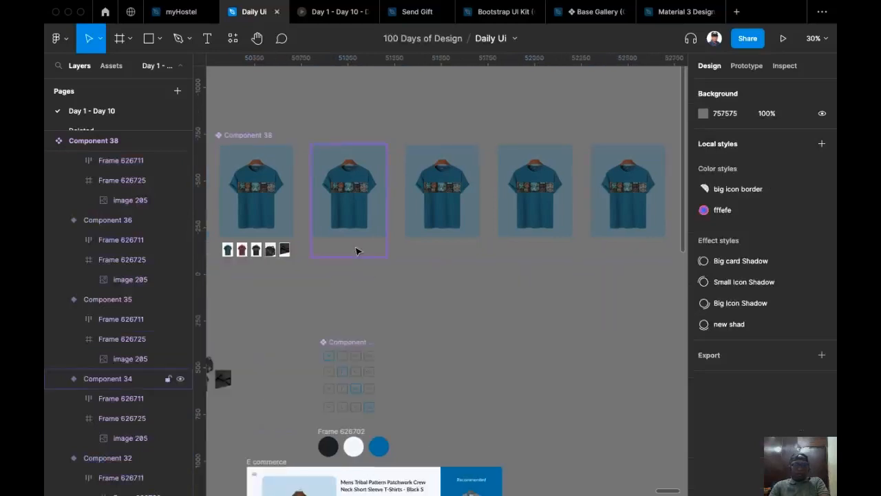
pyautogui.doubleClick(357, 251)
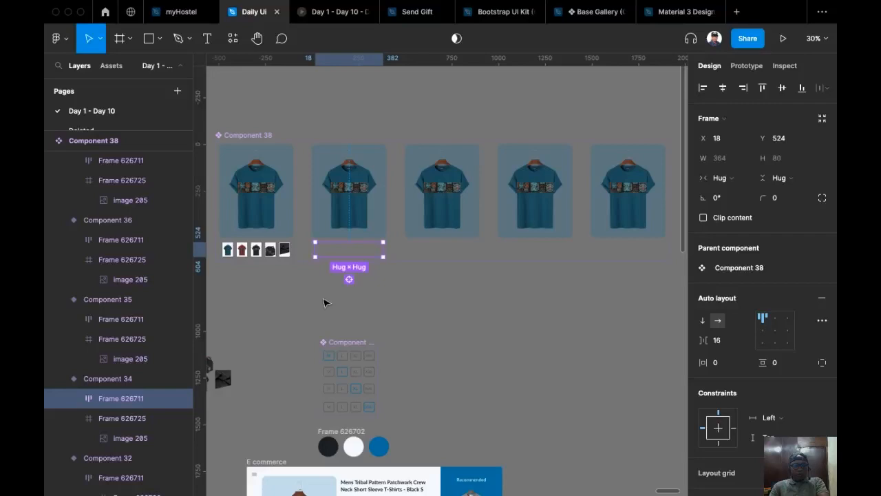
pyautogui.press('super+v')
# - Link the second variant's blue T-shirt thumbnail to the first variant with an instant On click, Change to interaction
pyautogui.hscroll(-2, 331, 298)
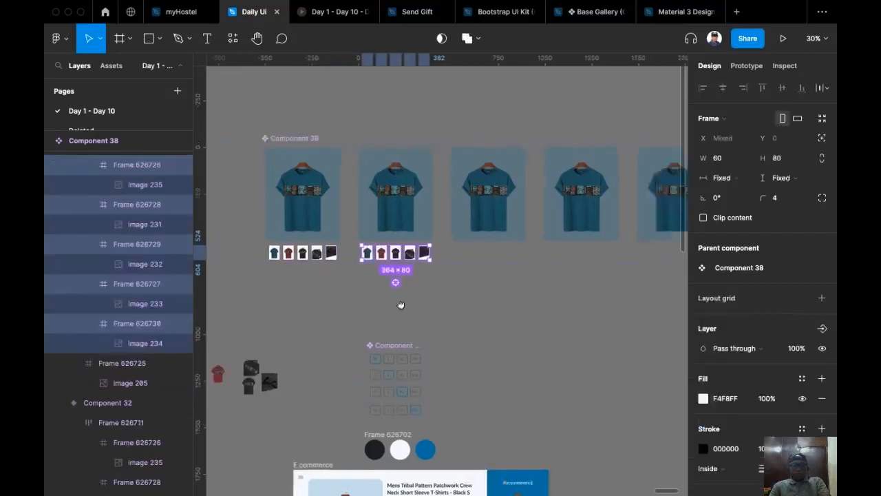
pyautogui.scroll(5, 371, 283)
pyautogui.click(145, 165)
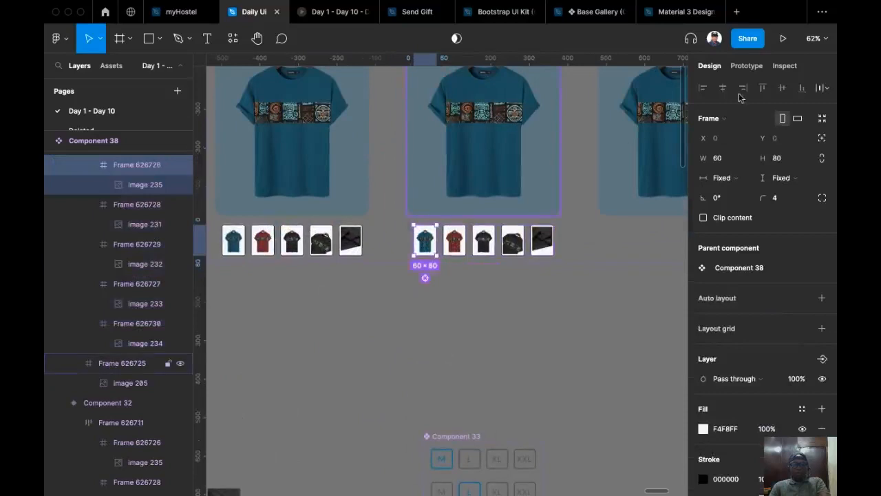
pyautogui.click(748, 68)
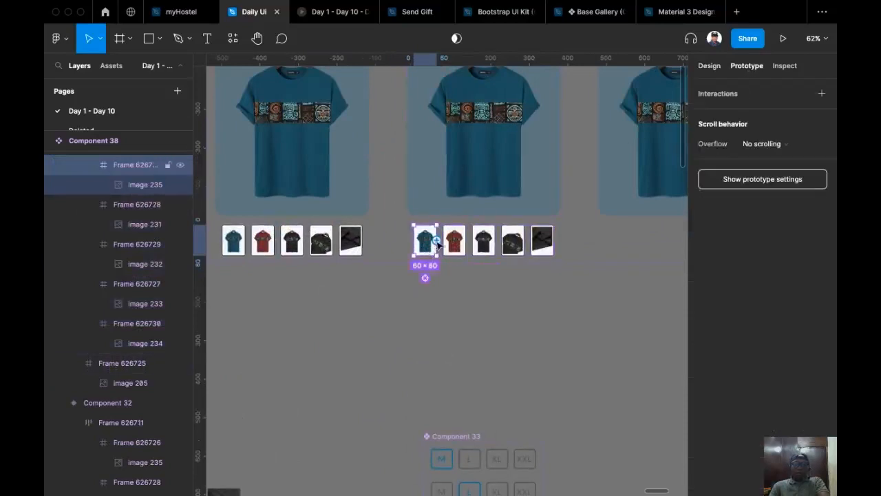
pyautogui.moveTo(435, 240); pyautogui.dragTo(289, 112)
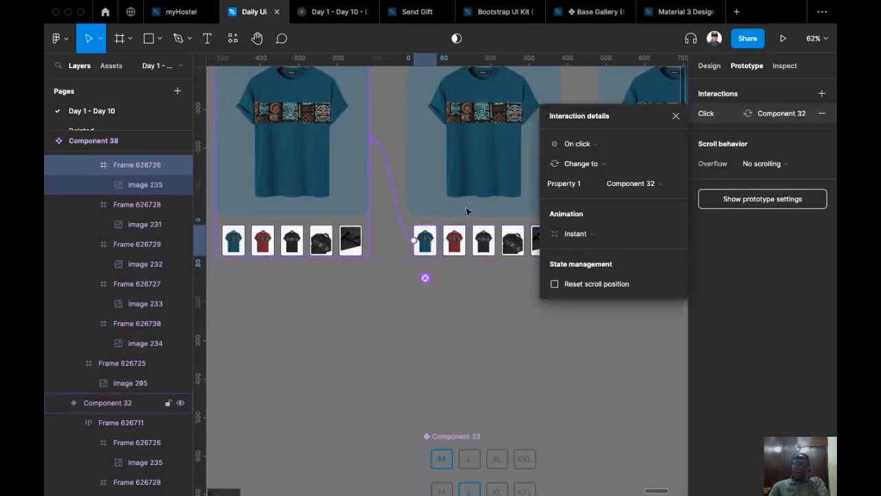
pyautogui.click(676, 117)
pyautogui.click(518, 298)
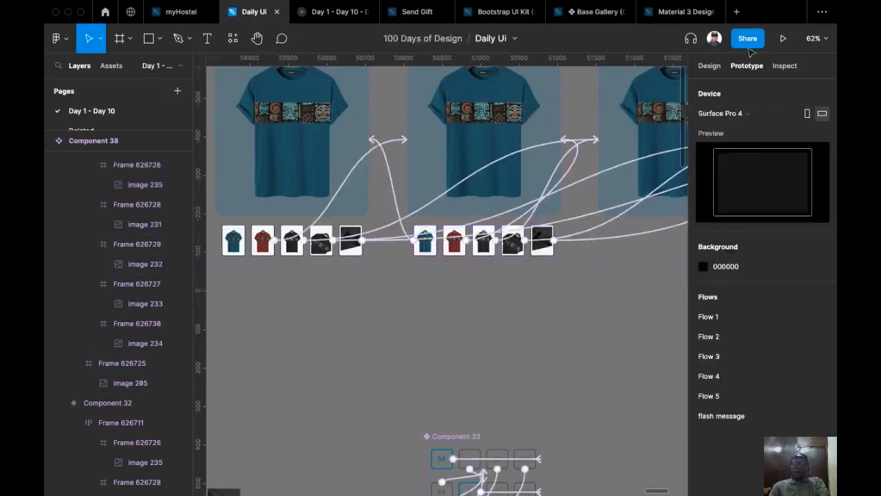
# - Select all five linked thumbnail frames inside the second variant's thumbnail row and copy them
pyautogui.click(710, 65)
pyautogui.click(494, 247)
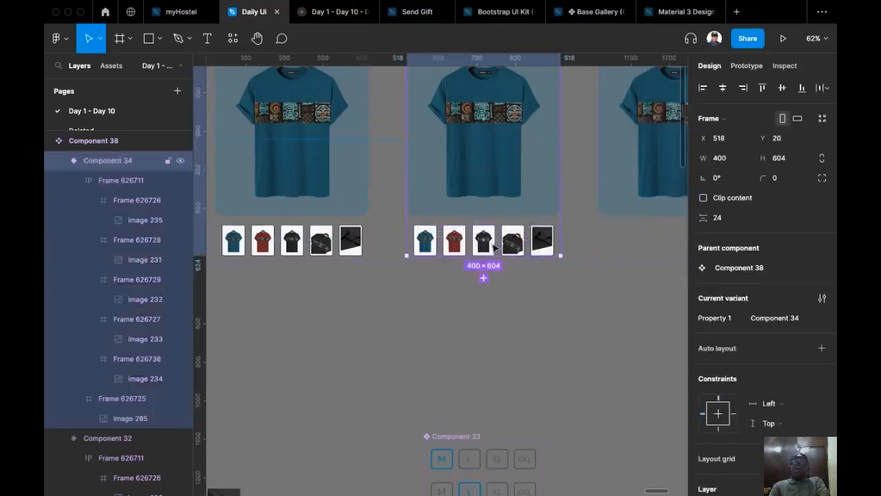
pyautogui.click(427, 344)
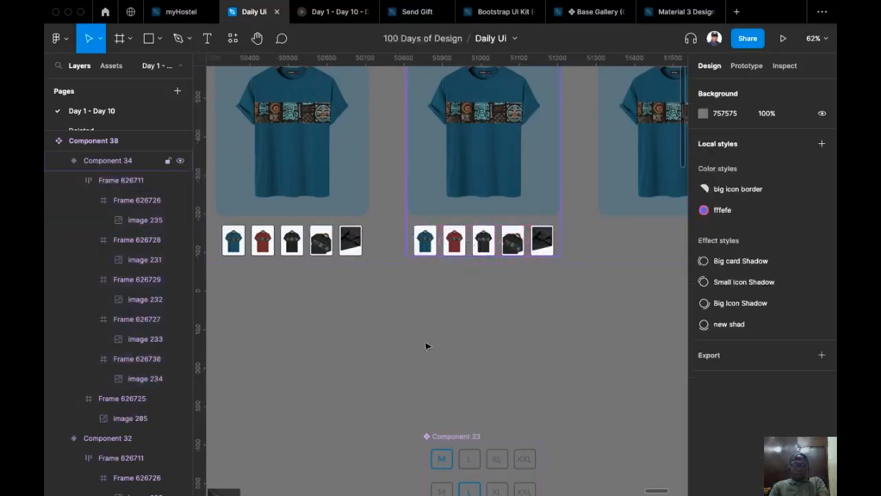
pyautogui.click(459, 255)
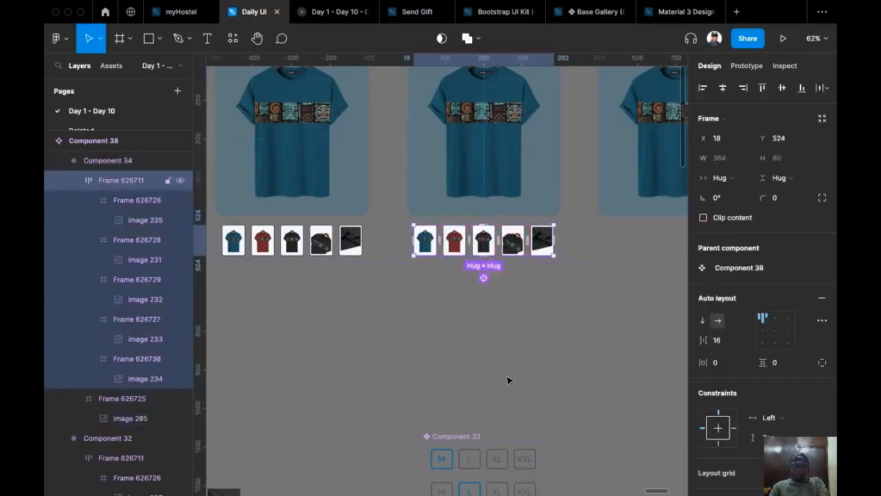
pyautogui.press('Return')
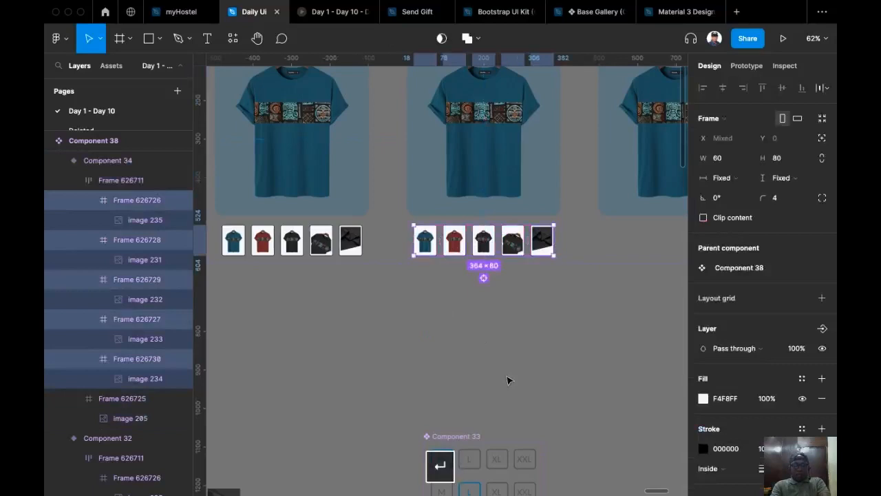
pyautogui.press('super+c')
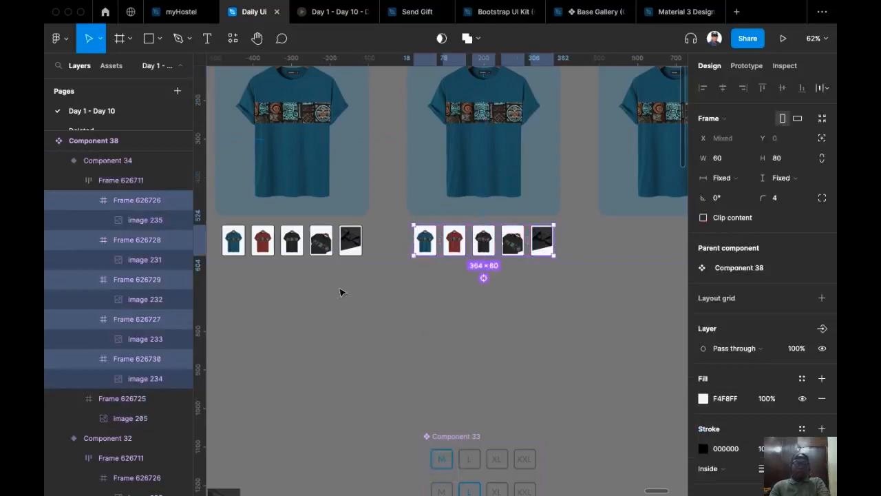
# - Delete the five thumbnail frames inside the first variant's thumbnail row
pyautogui.click(301, 235)
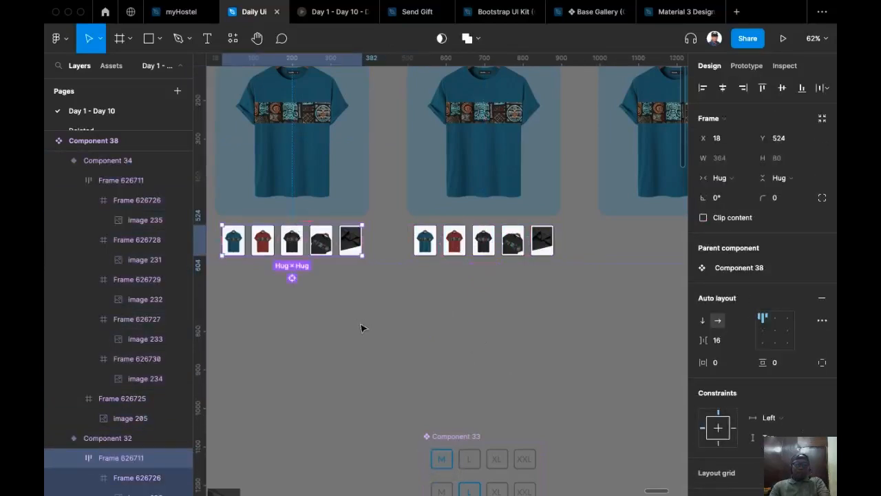
pyautogui.press('Return')
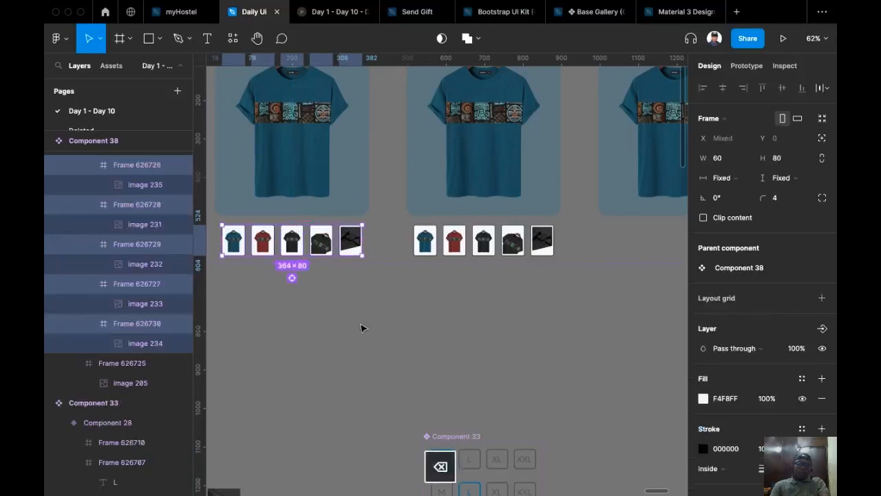
pyautogui.press('BackSpace')
# - Paste the copied thumbnails into the empty thumbnail rows of the first, third, fourth and fifth variants together
pyautogui.scroll(-5, 364, 328)
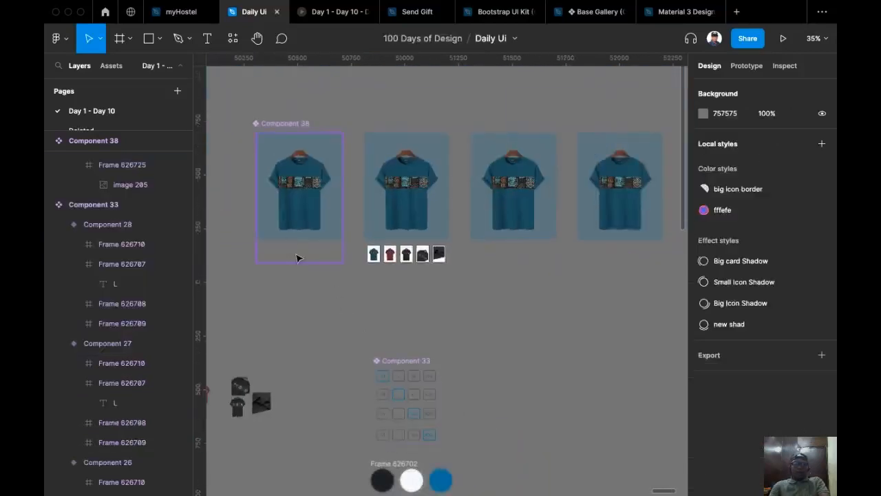
pyautogui.click(298, 258)
pyautogui.click(298, 258)
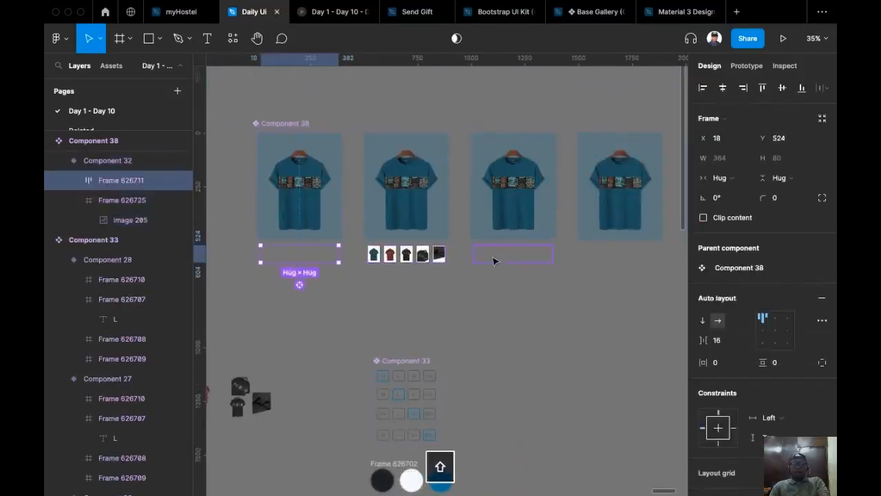
pyautogui.keyDown('shift'); pyautogui.click(494, 258); pyautogui.keyUp('shift')
pyautogui.hscroll(2, 438, 279)
pyautogui.keyDown('shift'); pyautogui.click(532, 249); pyautogui.keyUp('shift')
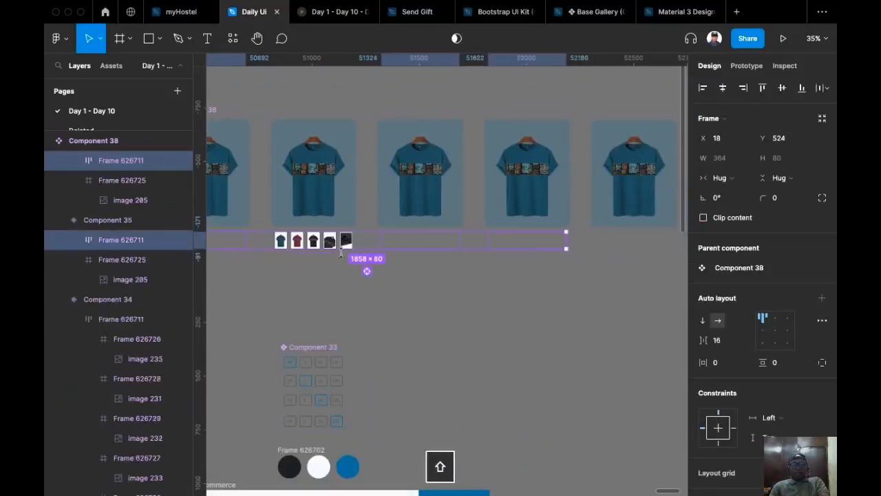
pyautogui.keyDown('shift'); pyautogui.click(601, 248); pyautogui.keyUp('shift')
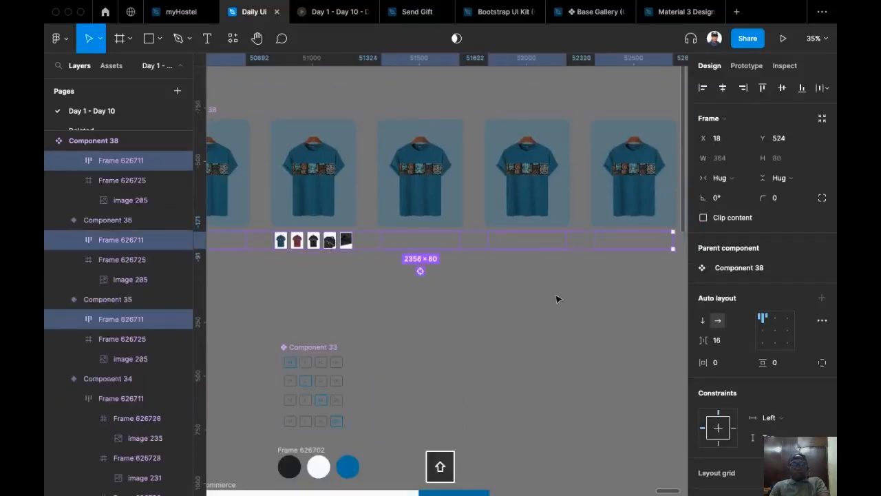
pyautogui.press('super+v')
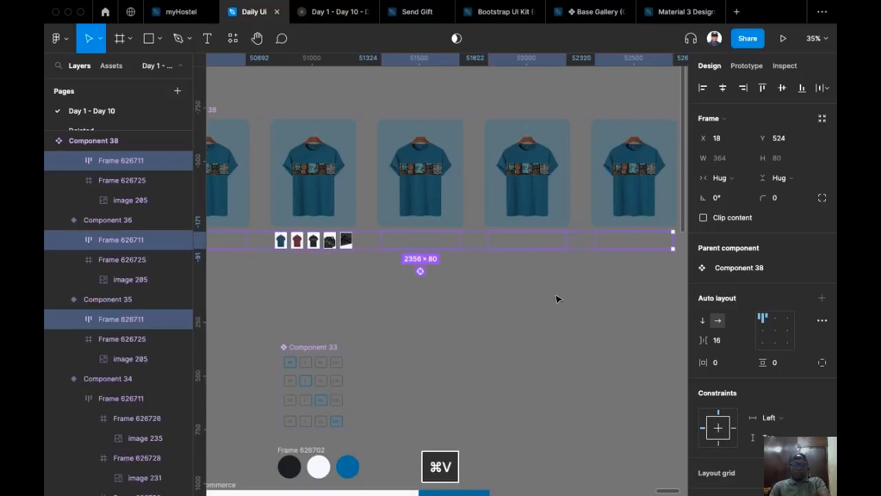
pyautogui.click(535, 315)
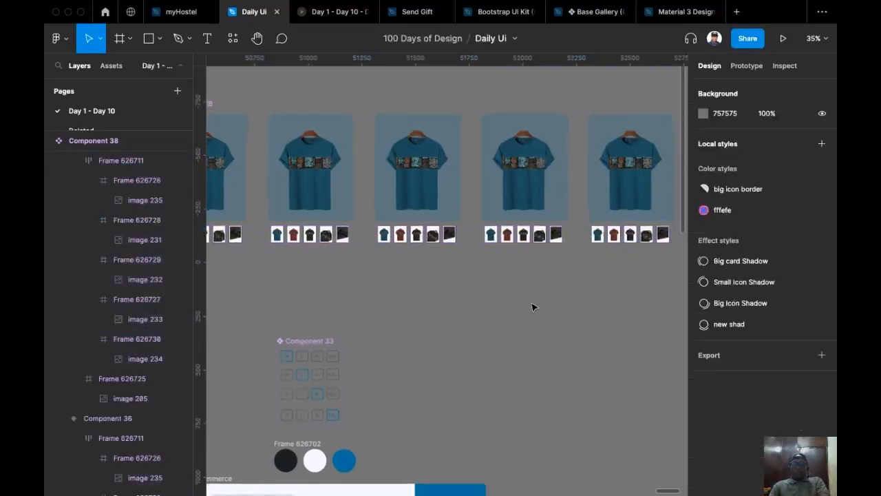
# - Review the prototype links across the T-shirt gallery variants and check the size of the first variant's main image
pyautogui.scroll(-5, 533, 305)
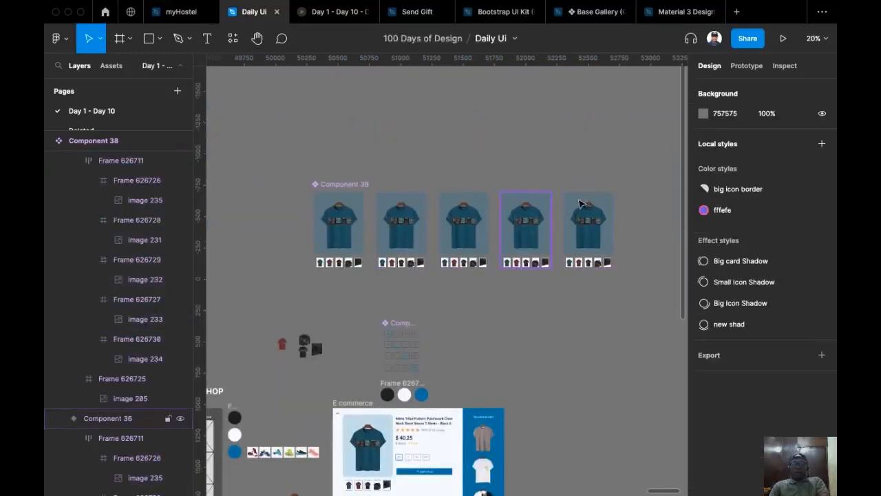
pyautogui.click(745, 66)
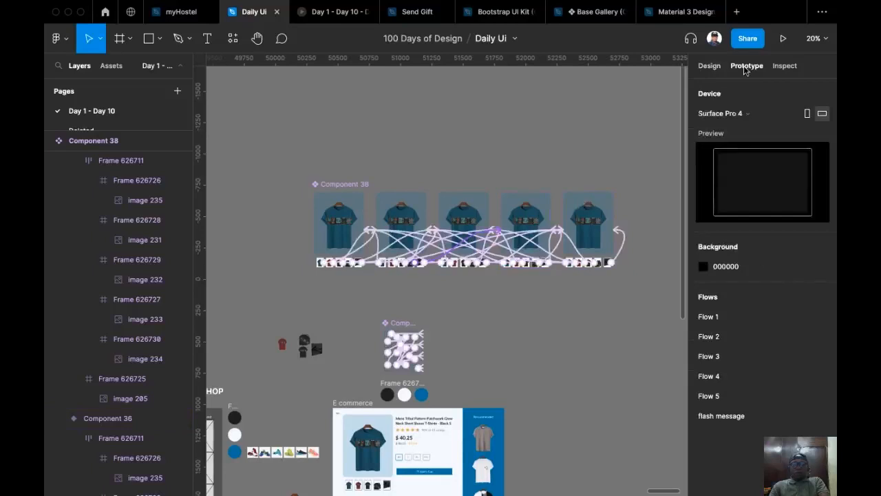
pyautogui.scroll(4, 405, 256)
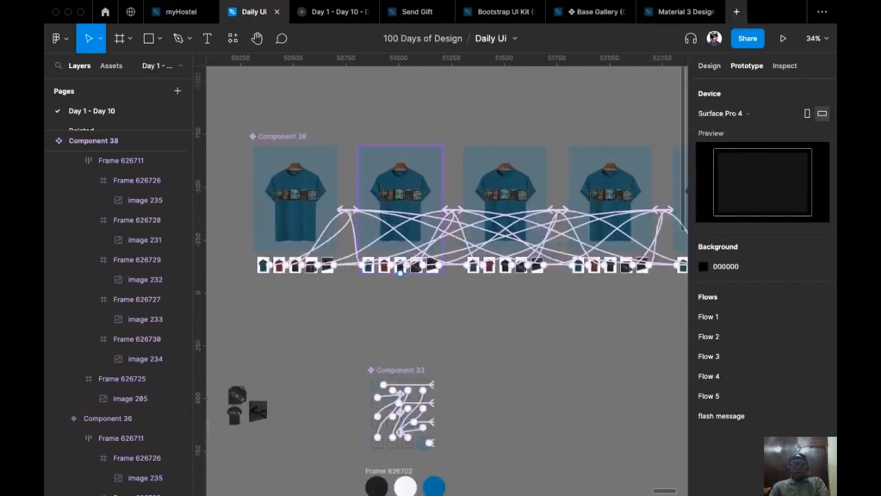
pyautogui.click(709, 67)
pyautogui.hscroll(-3, 399, 295)
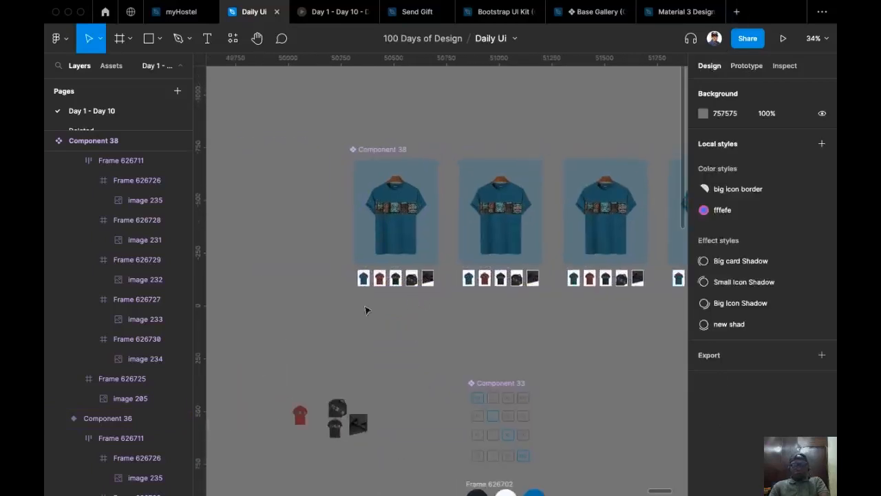
pyautogui.click(407, 206)
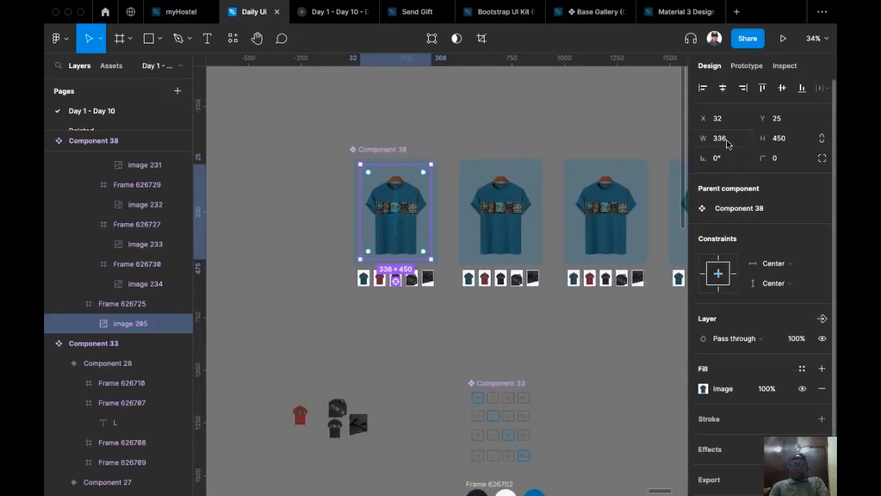
# - Select the four loose product images beside the size selector set and move them above the T-shirt gallery component set
pyautogui.scroll(-3, 390, 358)
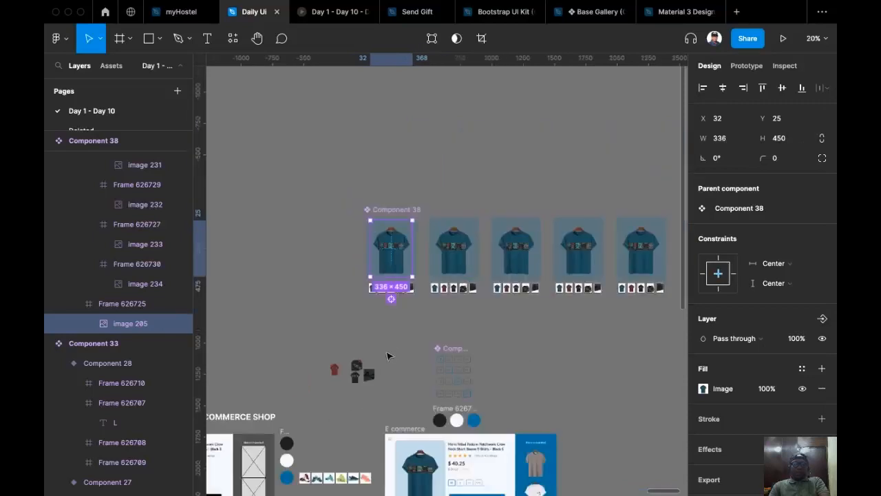
pyautogui.click(384, 403)
pyautogui.moveTo(384, 404); pyautogui.dragTo(299, 340)
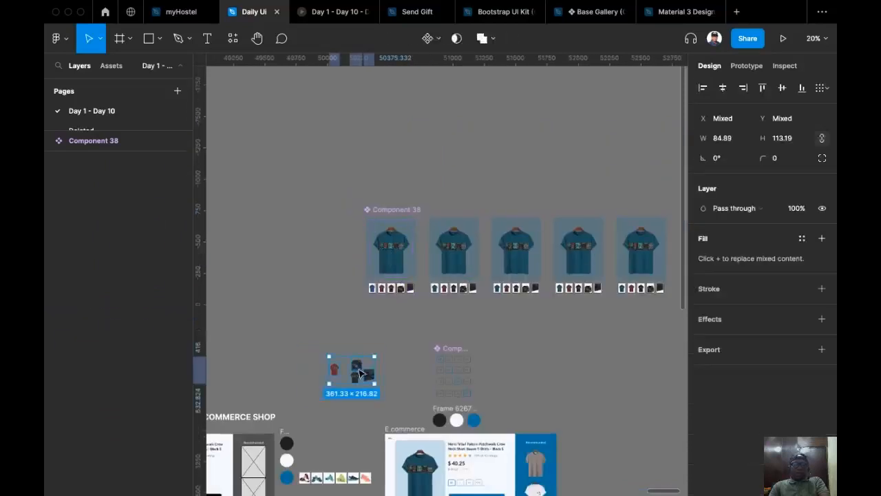
pyautogui.moveTo(358, 380); pyautogui.dragTo(501, 174)
pyautogui.scroll(3, 564, 191)
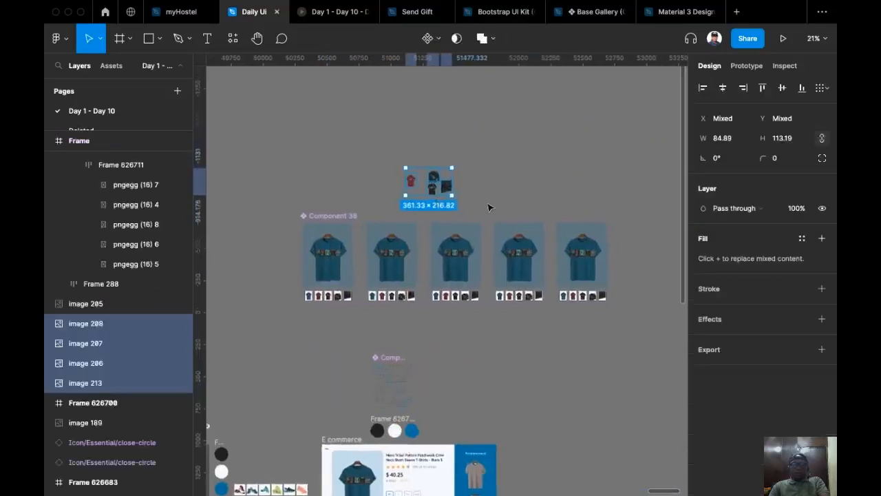
# - Resize the four loose product images to 336 by 450 and reposition them above the T-shirt gallery component set
pyautogui.click(733, 140)
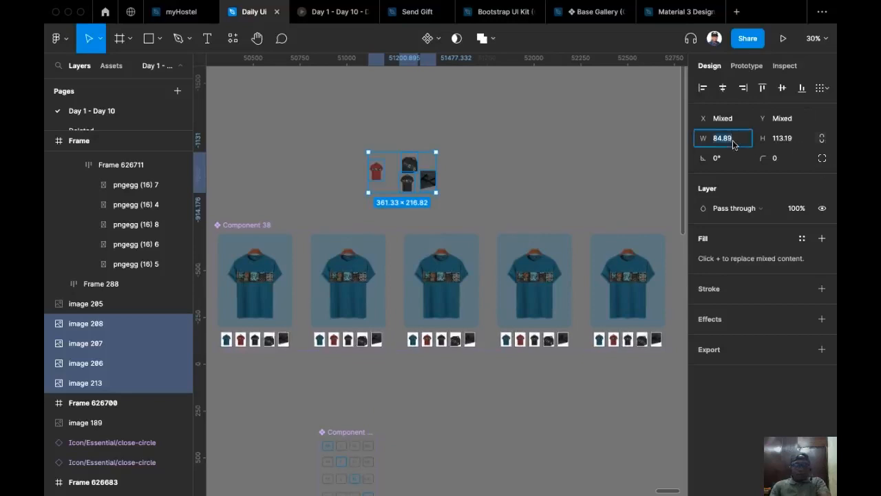
pyautogui.write('336')
pyautogui.press('Return')
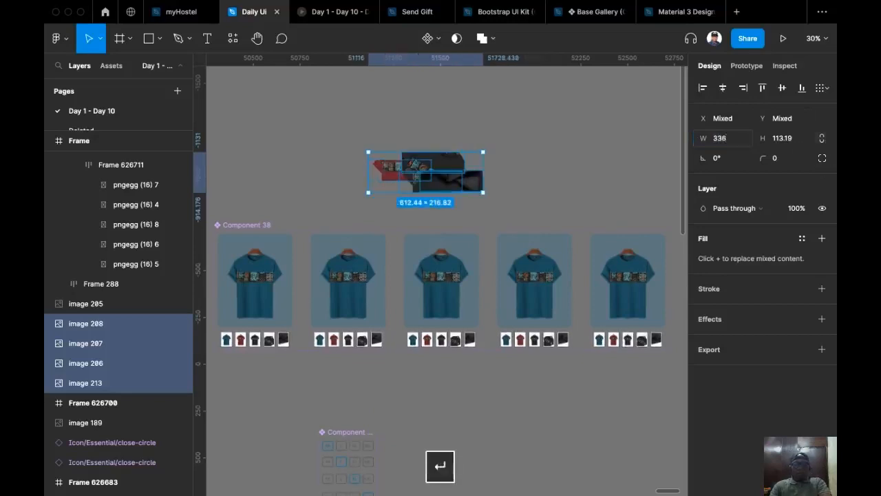
pyautogui.click(790, 141)
pyautogui.write('450')
pyautogui.press('Return')
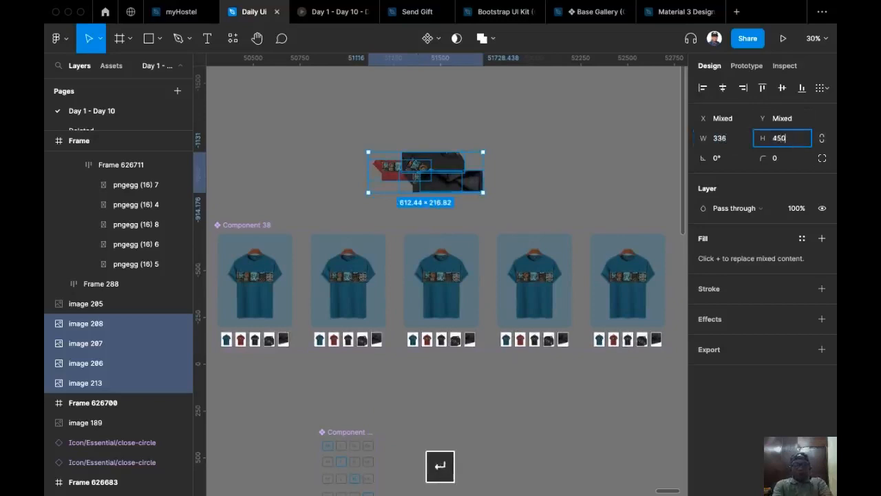
pyautogui.hscroll(-2, 522, 132)
pyautogui.moveTo(538, 166); pyautogui.dragTo(431, 119)
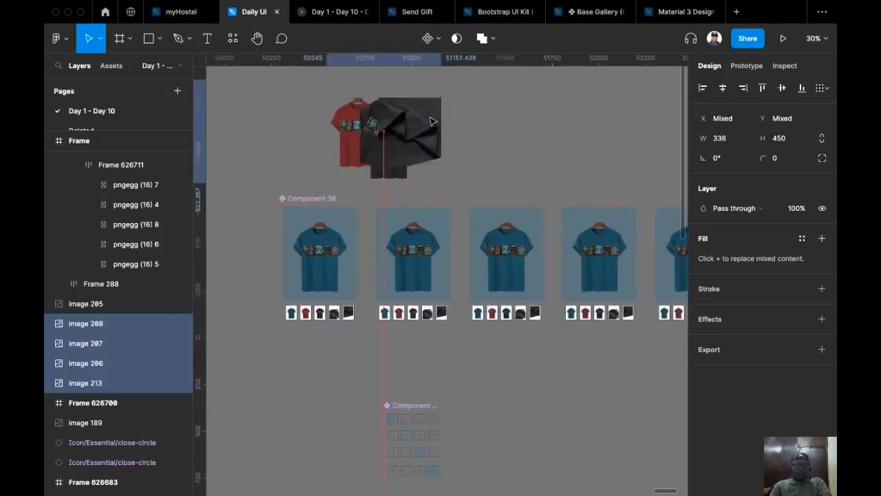
pyautogui.click(533, 126)
# - Replace the second gallery variant's main image with the loose red T-shirt image
pyautogui.click(385, 166)
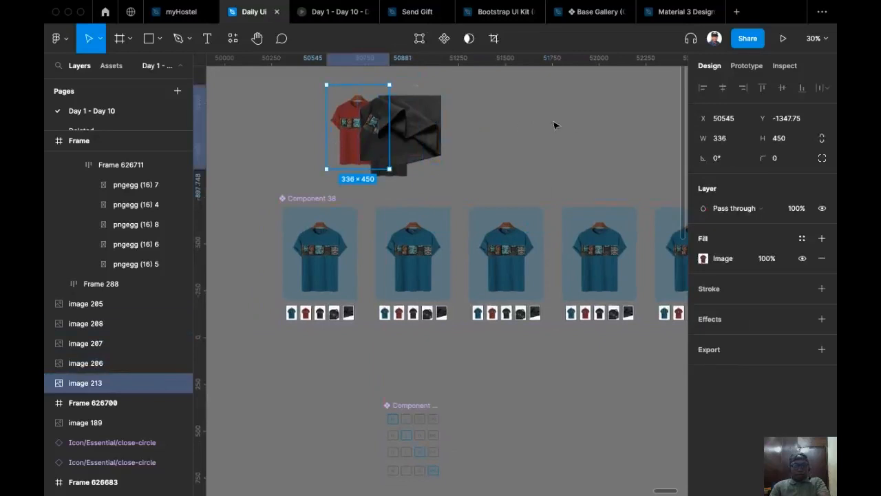
pyautogui.press('super+x')
pyautogui.press('super+v')
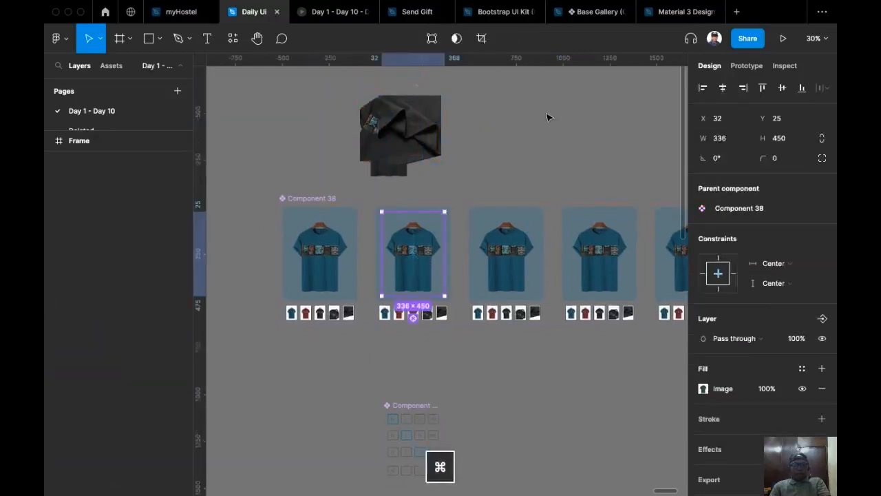
pyautogui.press('super+shift+r')
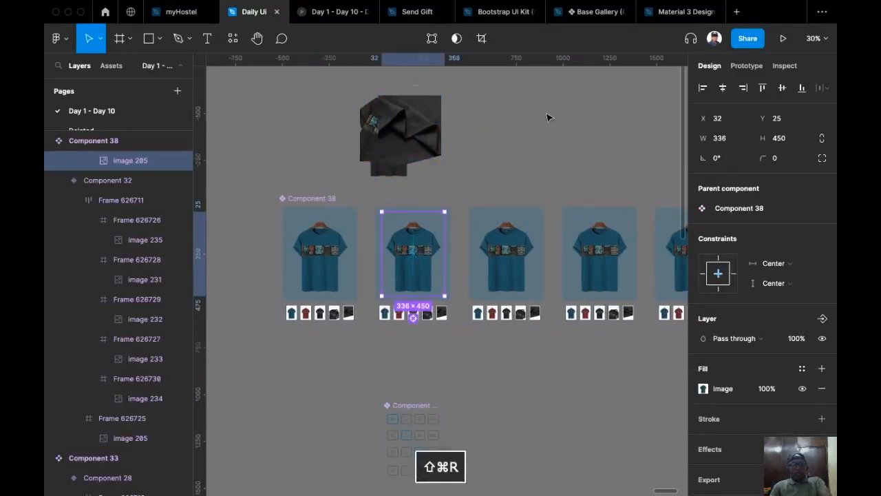
# - Spread out the overlapping loose images and replace the third variant's main image with the upright black T-shirt
pyautogui.moveTo(426, 126); pyautogui.dragTo(496, 139)
pyautogui.click(400, 158)
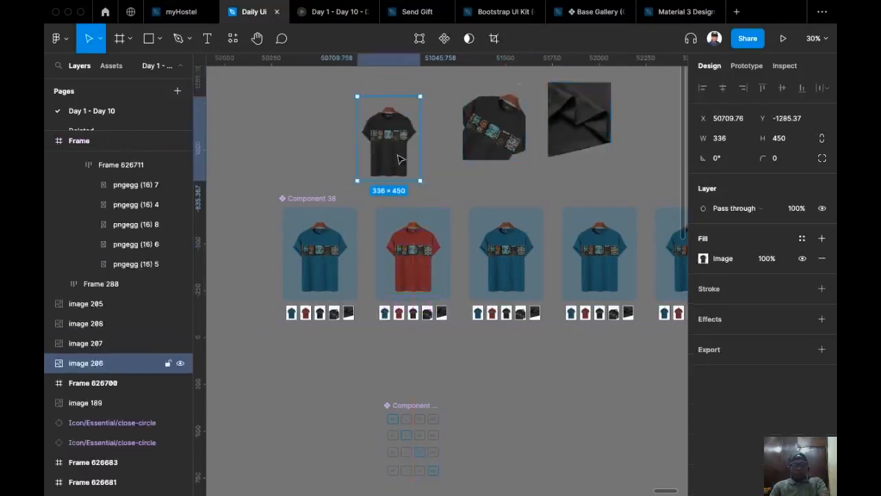
pyautogui.press('super+x')
pyautogui.keyDown('super'); pyautogui.click(500, 257); pyautogui.keyUp('super')
pyautogui.press('super+shift+r')
# - Separate the two remaining loose images and replace the fourth variant's main image with the tilted black T-shirt
pyautogui.moveTo(599, 191); pyautogui.dragTo(455, 210)
pyautogui.click(351, 148)
pyautogui.press('super+x')
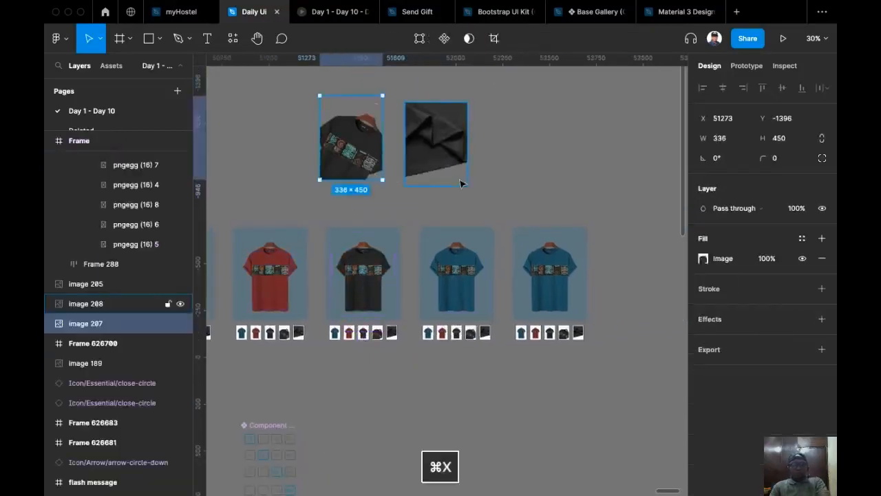
pyautogui.keyDown('super'); pyautogui.click(456, 272); pyautogui.keyUp('super')
pyautogui.press('super+shift+r')
# - Replace the fifth variant's main image with the loose black fabric close-up
pyautogui.click(436, 138)
pyautogui.press('super+x')
pyautogui.keyDown('super'); pyautogui.click(571, 284); pyautogui.keyUp('super')
pyautogui.press('super+shift+r')
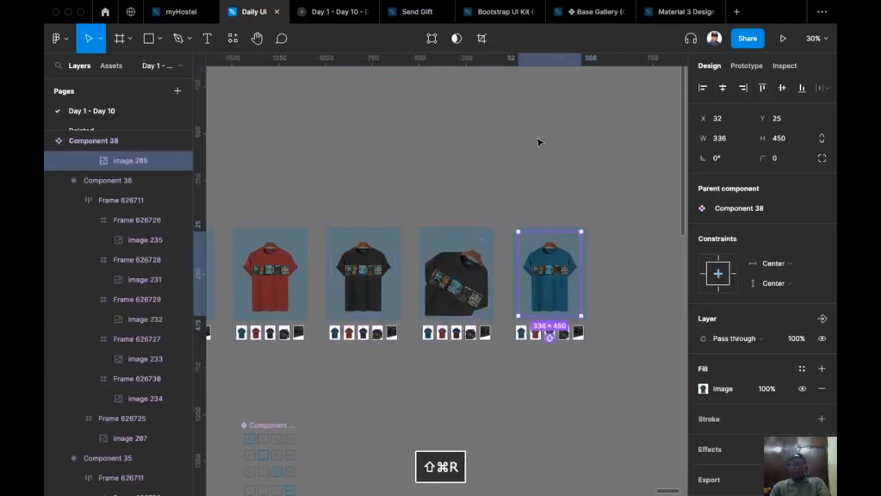
pyautogui.click(505, 162)
pyautogui.hscroll(-2, 531, 146)
pyautogui.scroll(-3, 531, 146)
pyautogui.scroll(2, 480, 153)
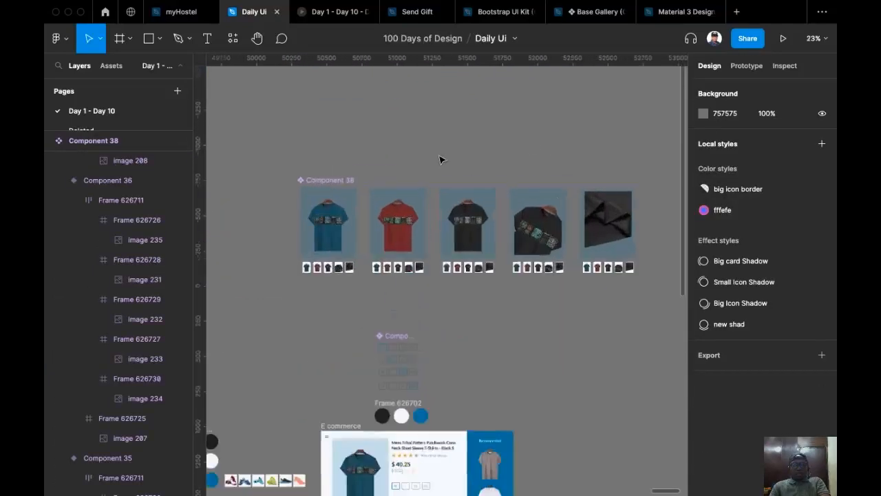
pyautogui.scroll(5, 297, 296)
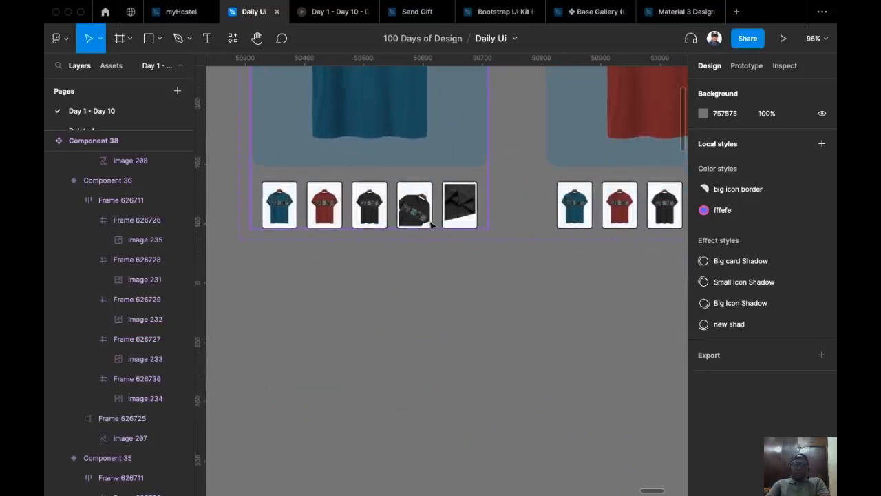
pyautogui.scroll(-5, 258, 251)
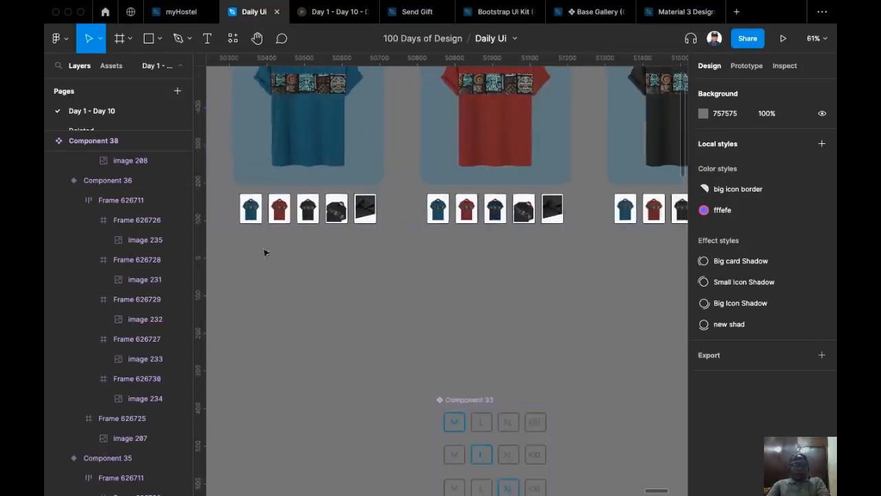
pyautogui.click(279, 216)
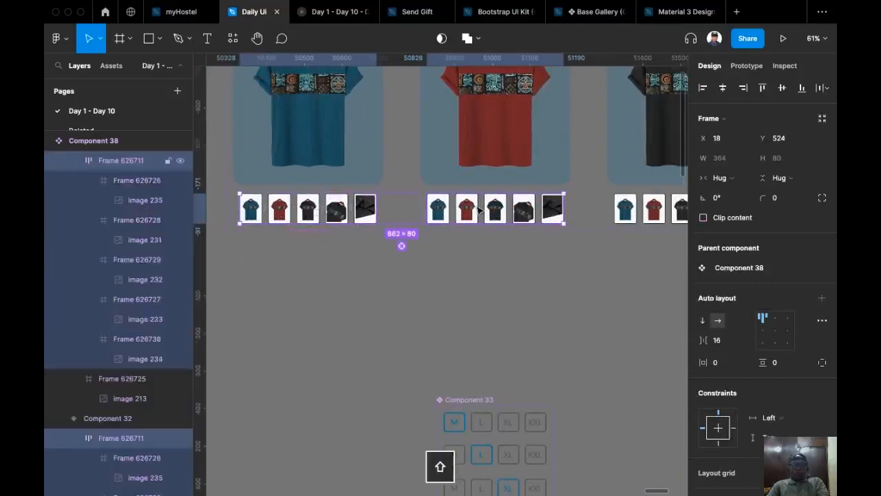
pyautogui.click(332, 291)
# - Select the thumbnail rows of all five gallery variants together and narrow the selection to the thumbnail frames inside them
pyautogui.click(342, 208)
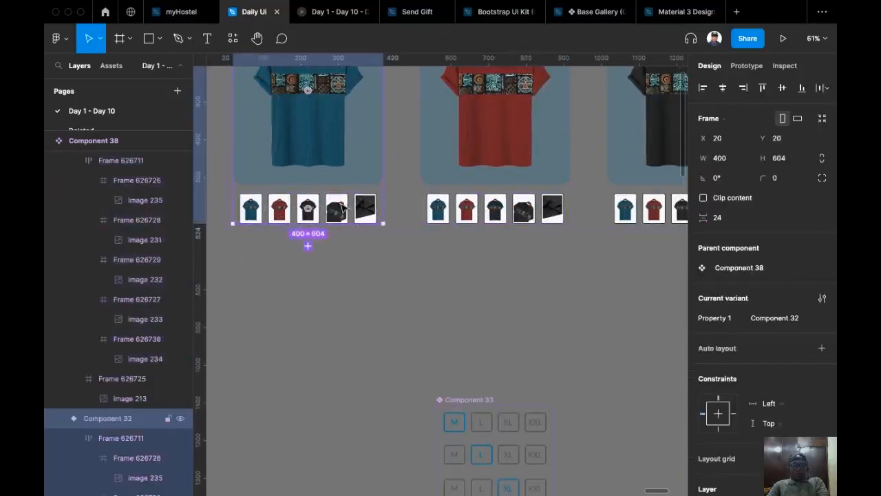
pyautogui.doubleClick(342, 208)
pyautogui.scroll(-5, 347, 262)
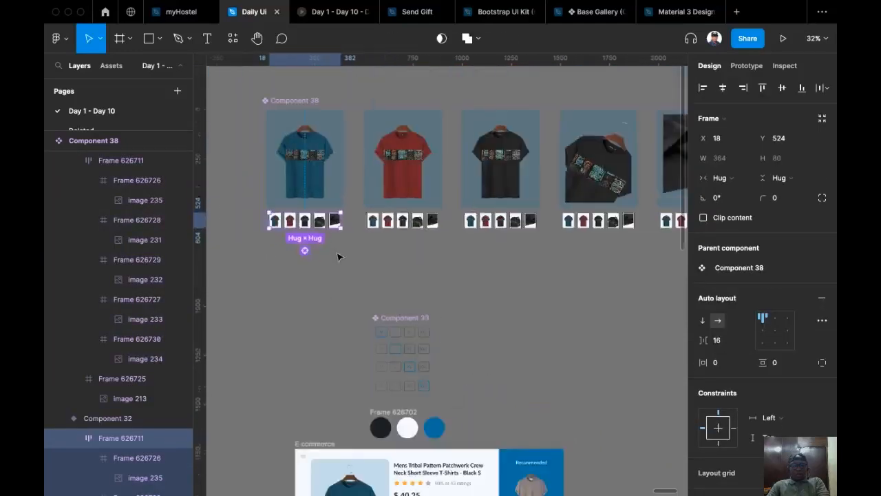
pyautogui.keyDown('shift'); pyautogui.click(407, 221); pyautogui.keyUp('shift')
pyautogui.keyDown('shift'); pyautogui.click(501, 221); pyautogui.keyUp('shift')
pyautogui.keyDown('shift'); pyautogui.click(579, 221); pyautogui.keyUp('shift')
pyautogui.hscroll(3, 486, 264)
pyautogui.keyDown('shift'); pyautogui.click(573, 230); pyautogui.keyUp('shift')
pyautogui.scroll(-1, 790, 393)
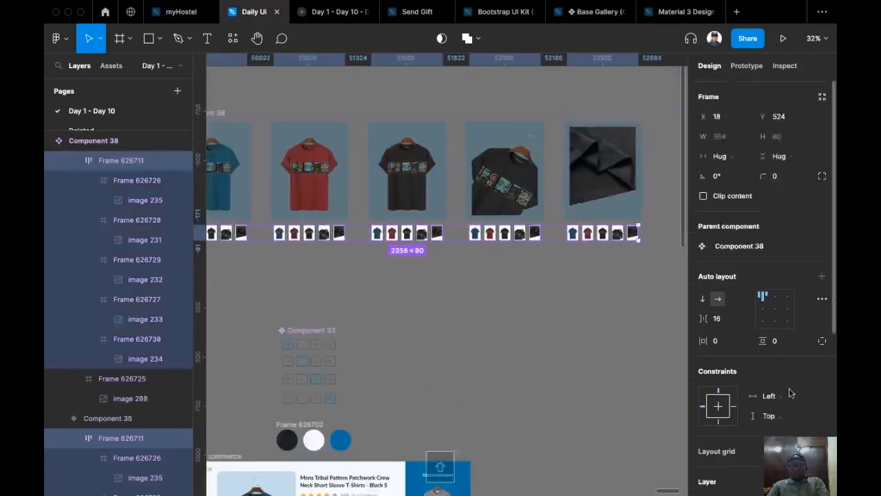
pyautogui.scroll(-3, 790, 393)
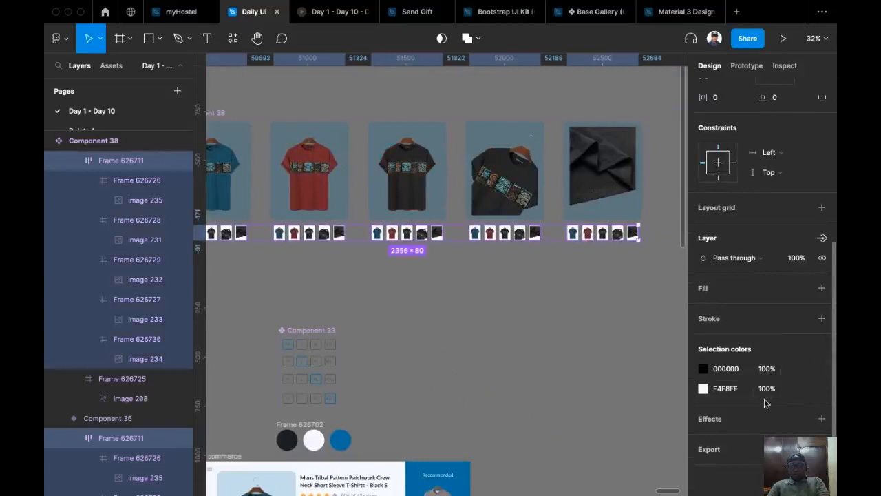
pyautogui.press('Return')
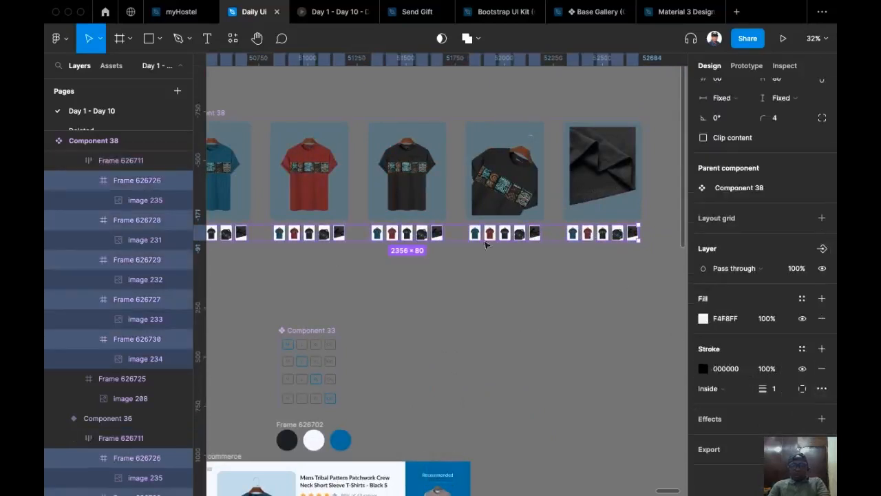
# - Give all selected thumbnail frames a stroke of weight 2 in 1C1F22, sampled from the dark colour swatch circle, at 40% opacity
pyautogui.click(783, 396)
pyautogui.press('Up')
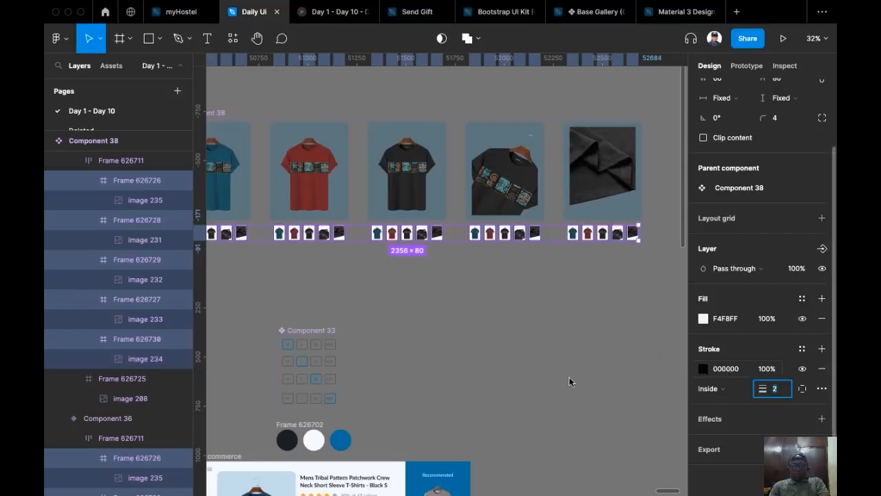
pyautogui.click(703, 369)
pyautogui.click(557, 358)
pyautogui.click(292, 434)
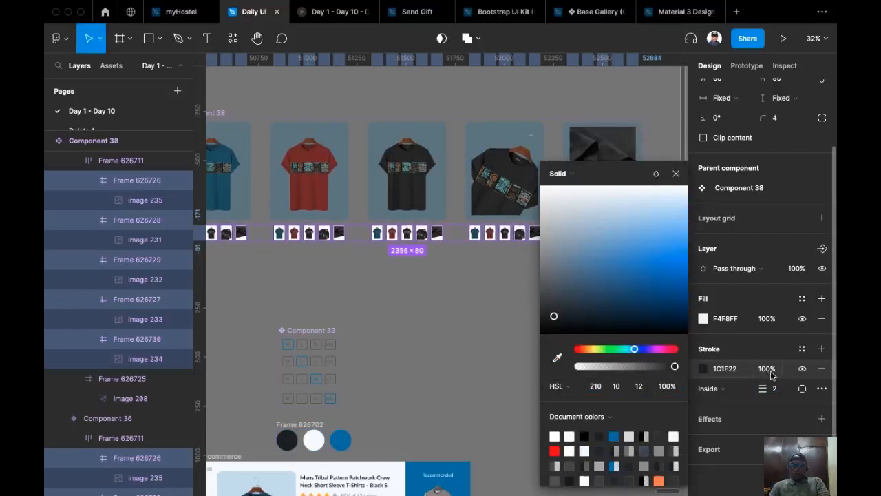
pyautogui.click(770, 372)
pyautogui.write('40')
pyautogui.press('Return')
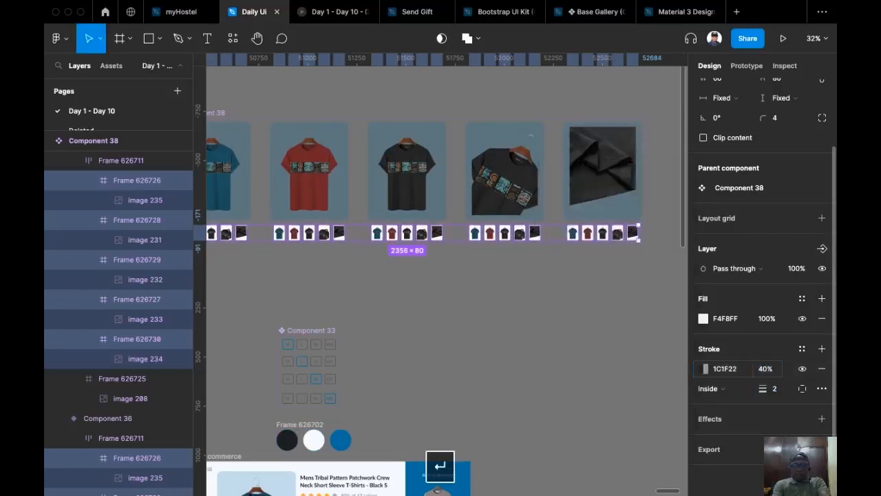
# - Set the stroke weight of all selected thumbnail frames to 1
pyautogui.scroll(10, 539, 243)
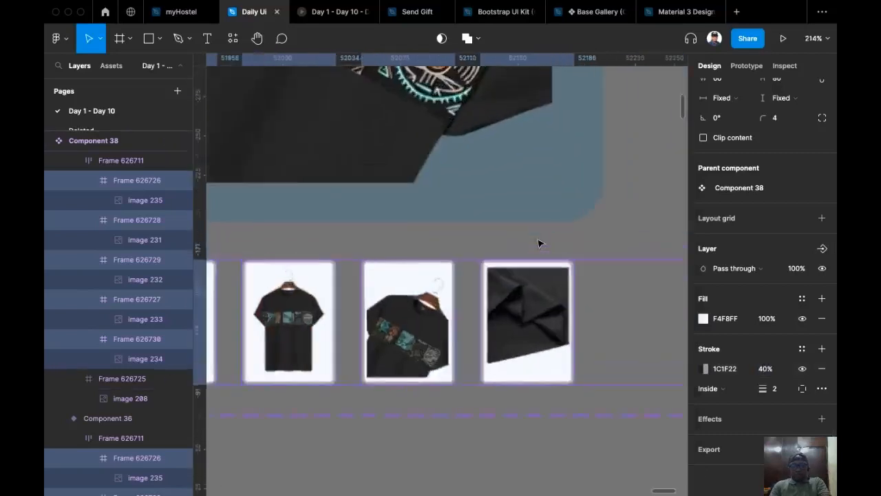
pyautogui.scroll(4, 539, 243)
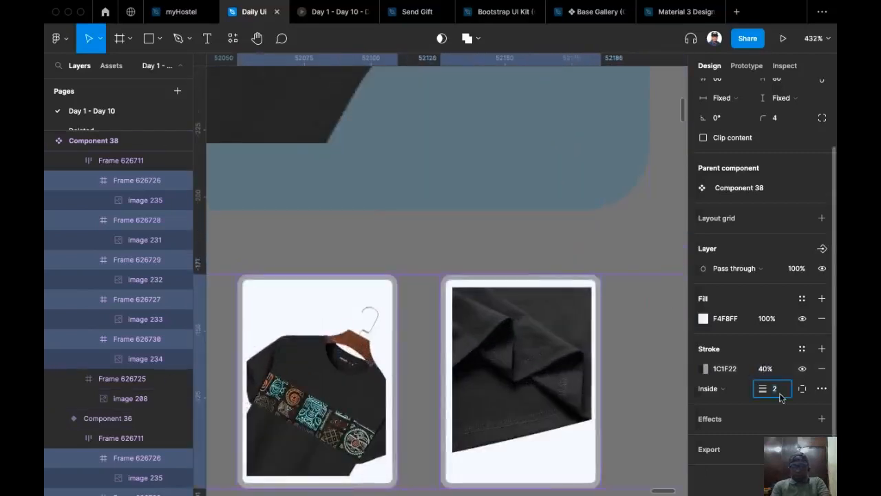
pyautogui.write('1')
pyautogui.press('Return')
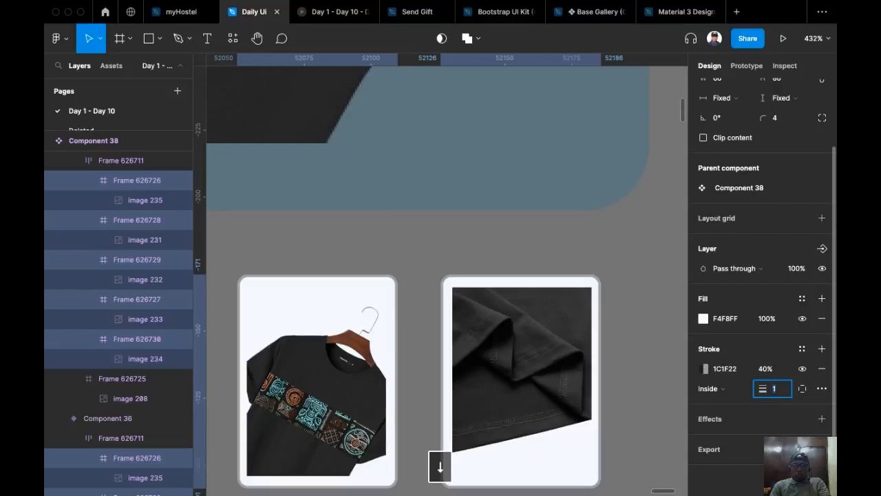
# - Examine the thumbnail rows and the stroke settings of the first variant's blue T-shirt thumbnail
pyautogui.scroll(-12, 558, 229)
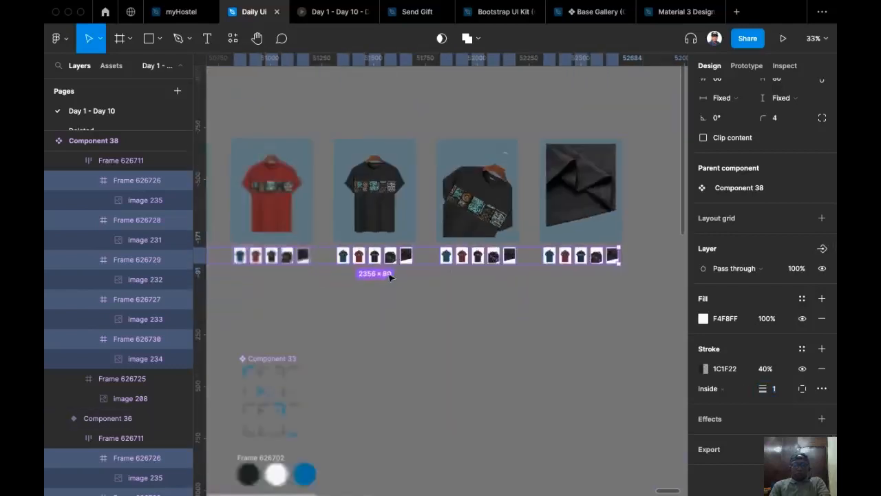
pyautogui.hscroll(-3, 267, 289)
pyautogui.scroll(2, 272, 303)
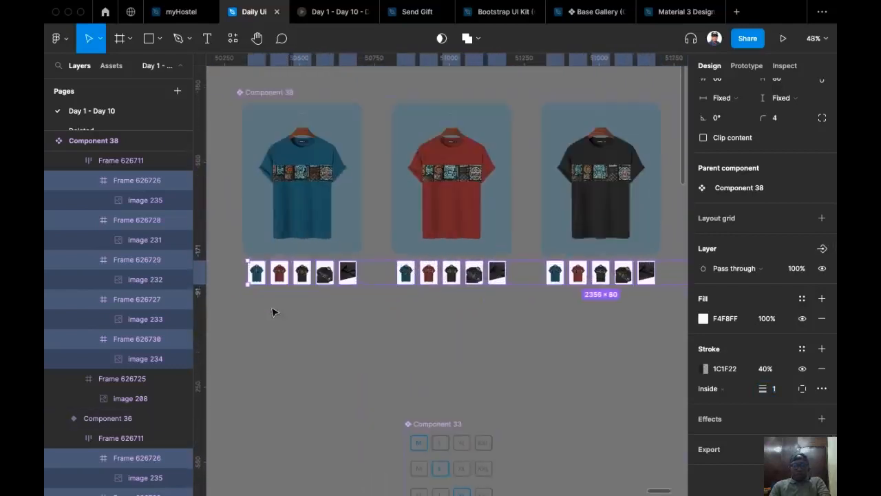
pyautogui.scroll(6, 255, 310)
pyautogui.press('Escape')
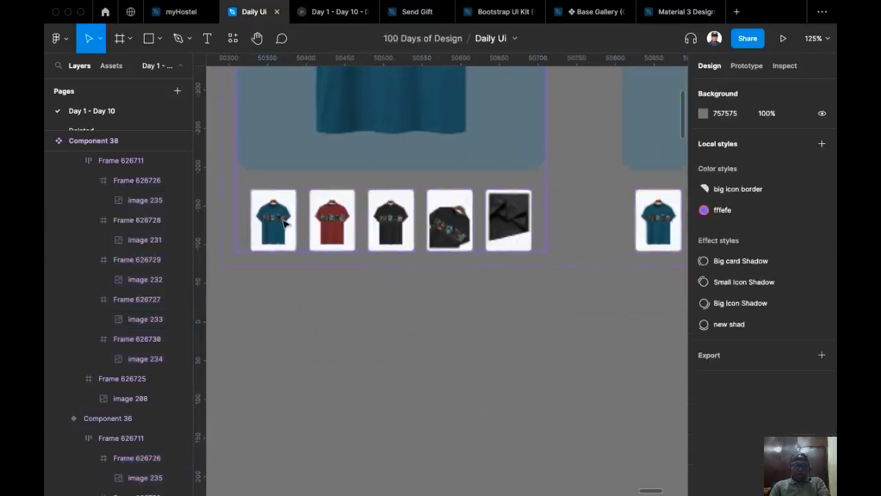
pyautogui.doubleClick(284, 224)
pyautogui.click(284, 224)
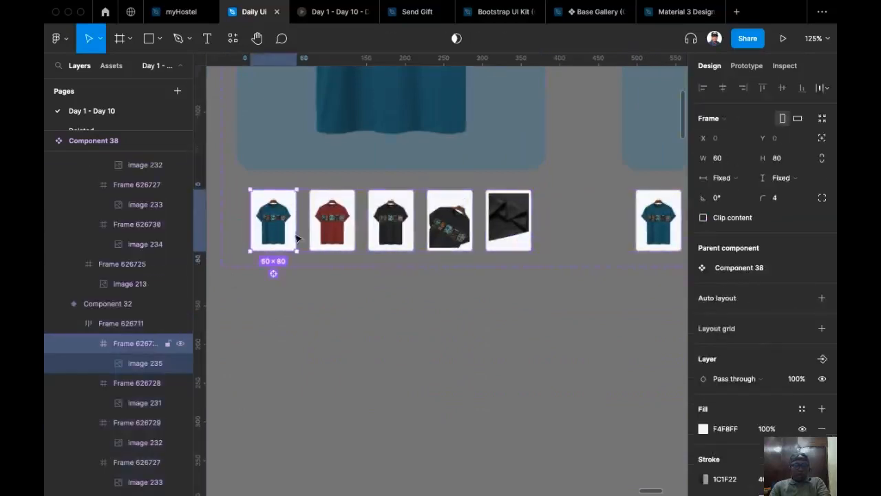
pyautogui.scroll(-3, 799, 382)
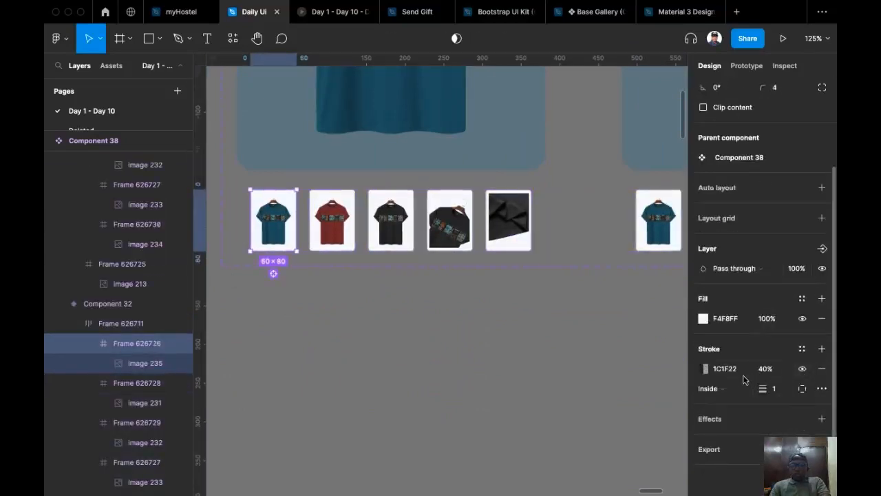
pyautogui.hscroll(3, 577, 356)
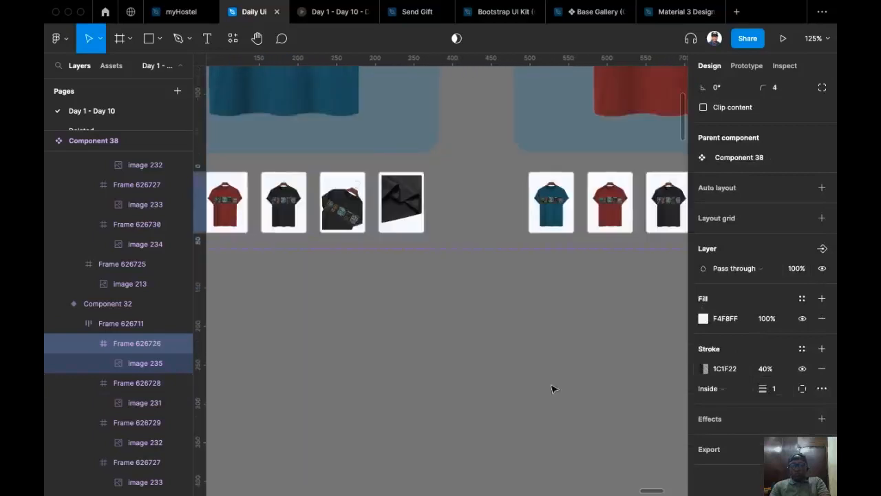
pyautogui.scroll(-6, 551, 389)
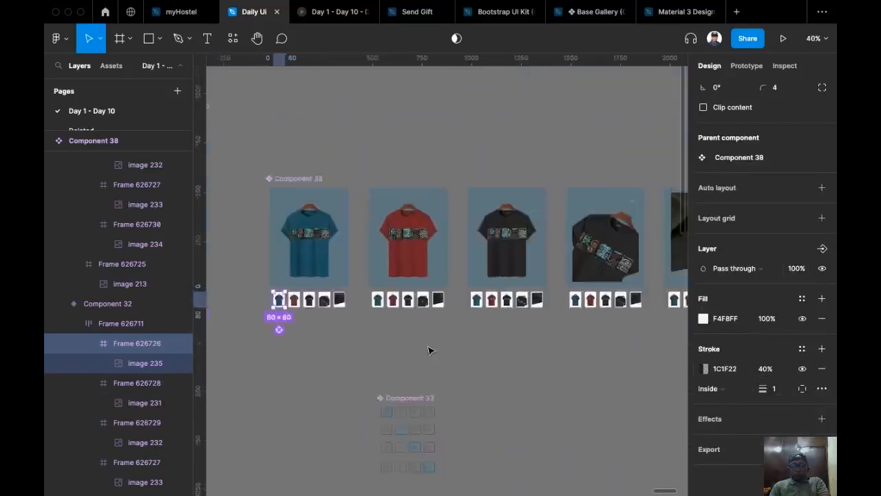
# - Move the blue colour swatch circle out of its row to just below the gallery's thumbnail rows
pyautogui.scroll(-3, 428, 350)
pyautogui.click(436, 473)
pyautogui.moveTo(351, 348)
pyautogui.mouseDown()
pyautogui.moveTo(395, 342)
pyautogui.moveTo(360, 337)
pyautogui.mouseUp()
# - Recolour the stroke of the first variant's blue T-shirt thumbnail to 016CA7 at 100% opacity, sampled from the blue swatch circle
pyautogui.scroll(3, 330, 333)
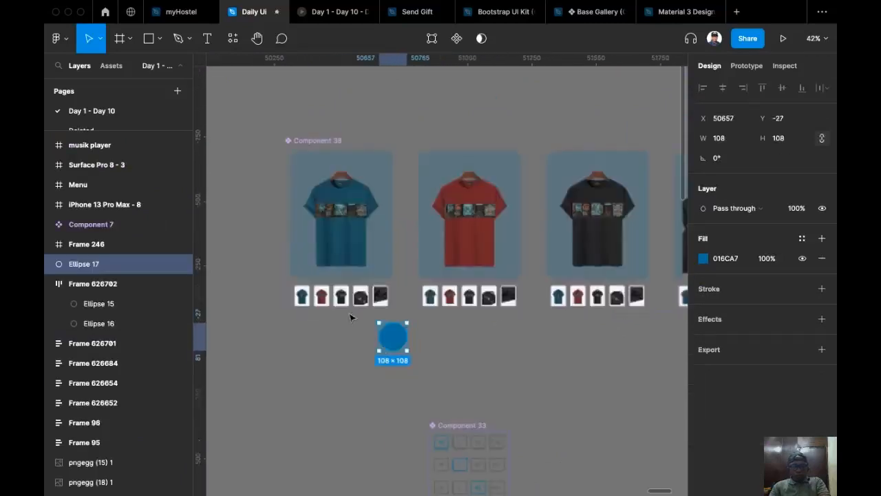
pyautogui.scroll(3, 337, 313)
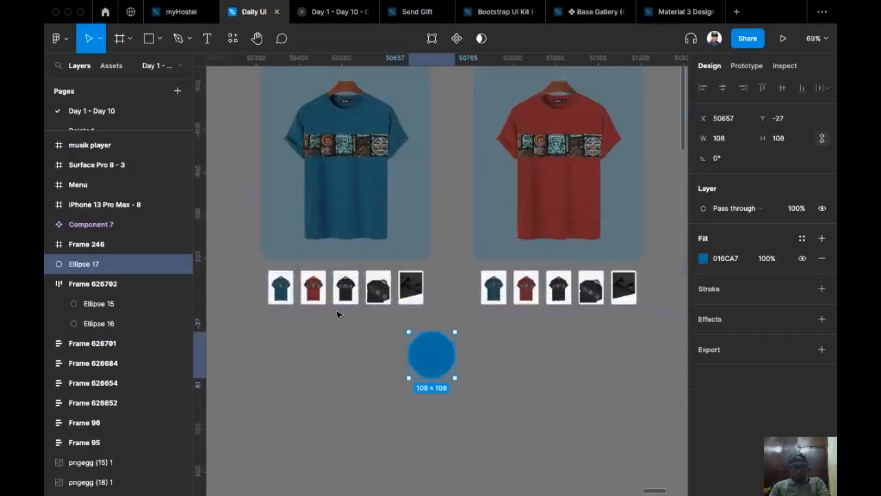
pyautogui.click(276, 295)
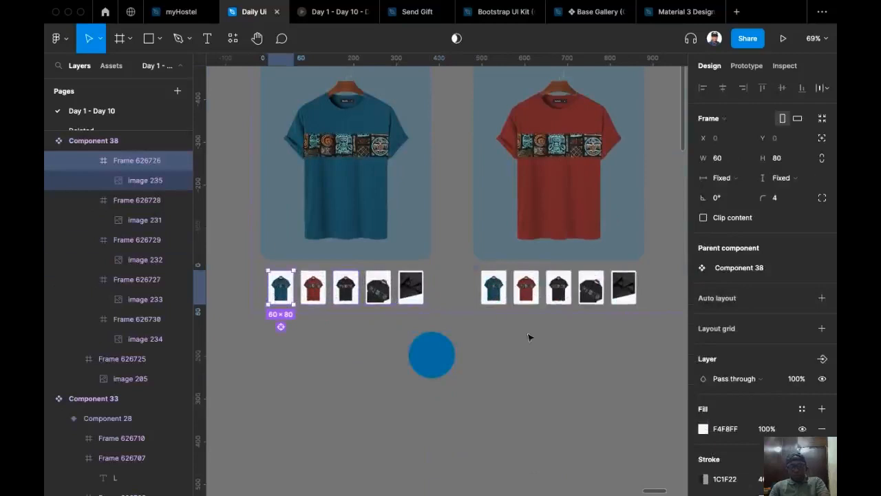
pyautogui.scroll(-3, 720, 353)
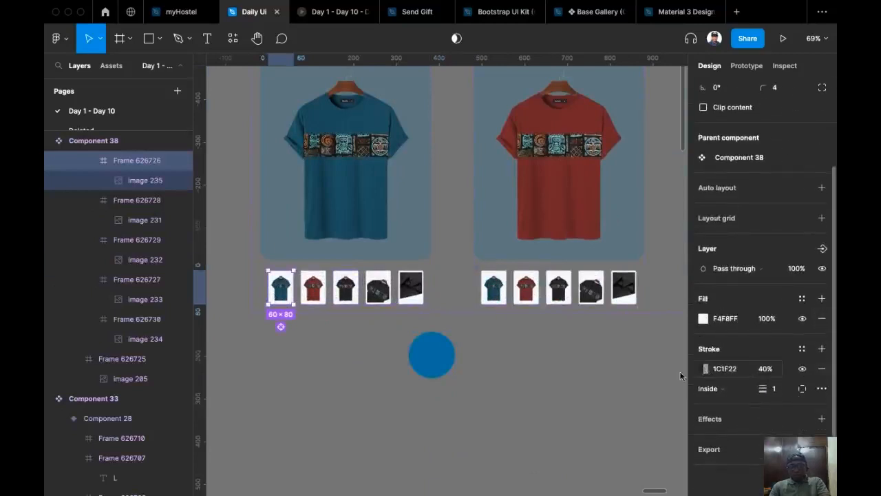
pyautogui.click(705, 370)
pyautogui.click(558, 358)
pyautogui.click(434, 362)
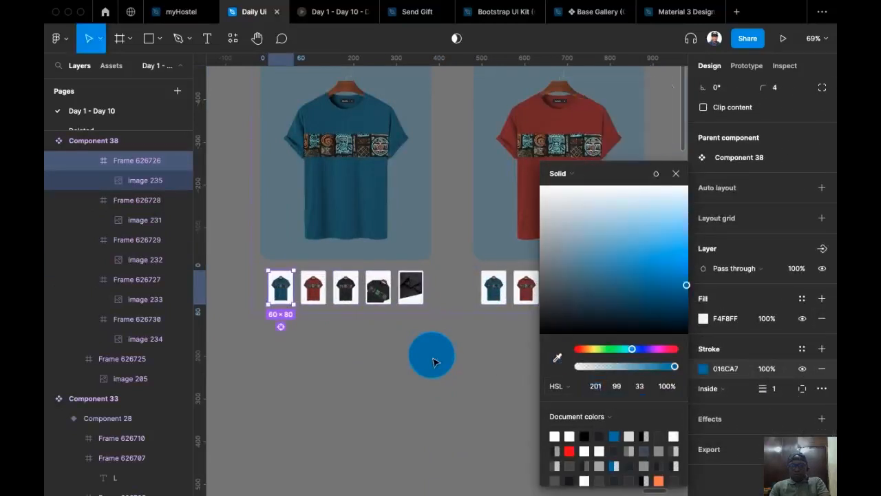
# - Give the red T-shirt thumbnail in the second variant the stroke colour sampled from the blue swatch circle
pyautogui.hscroll(3, 458, 340)
pyautogui.click(380, 272)
pyautogui.click(705, 369)
pyautogui.click(561, 359)
pyautogui.click(301, 340)
# - Move the blue swatch circle toward the third variant and sample its colour for the stroke of that variant's black T-shirt thumbnail
pyautogui.moveTo(288, 348); pyautogui.dragTo(586, 357)
pyautogui.hscroll(3, 586, 358)
pyautogui.click(455, 269)
pyautogui.doubleClick(455, 269)
pyautogui.scroll(-3, 711, 332)
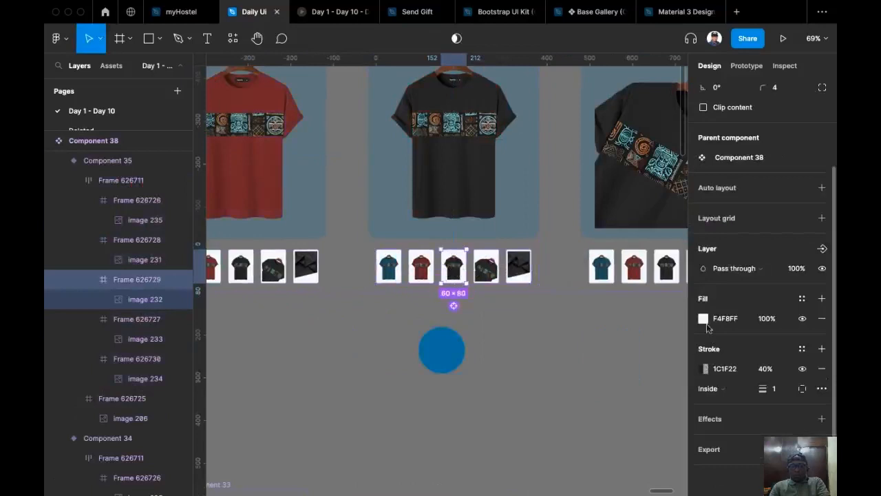
pyautogui.click(705, 369)
pyautogui.click(558, 356)
pyautogui.click(431, 351)
# - Move the blue swatch circle below the fourth variant and sample its colour for the stroke of the angled black T-shirt thumbnail
pyautogui.hscroll(3, 325, 418)
pyautogui.moveTo(280, 350); pyautogui.dragTo(321, 348)
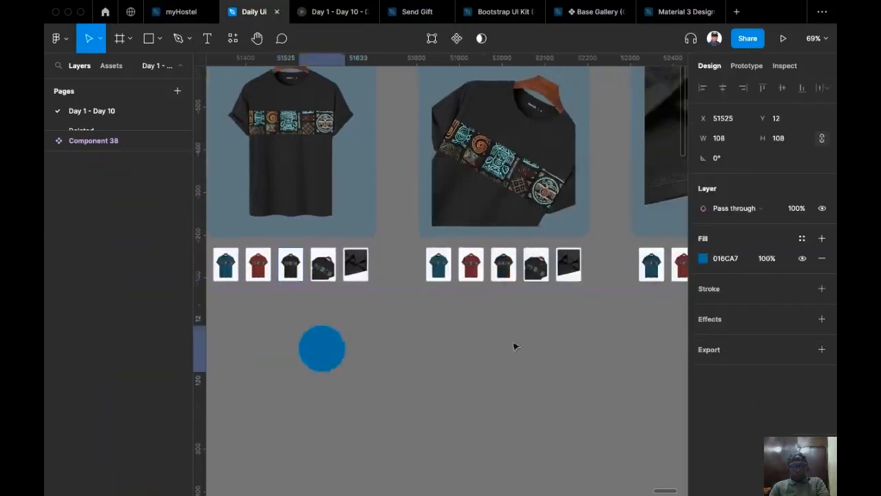
pyautogui.moveTo(505, 344); pyautogui.dragTo(522, 340)
pyautogui.doubleClick(532, 265)
pyautogui.scroll(-3, 757, 310)
pyautogui.click(705, 369)
pyautogui.click(558, 358)
pyautogui.click(522, 346)
# - Move the blue swatch circle below the fifth variant and sample its colour for the stroke of the fabric close-up thumbnail
pyautogui.hscroll(3, 441, 407)
pyautogui.moveTo(329, 355); pyautogui.dragTo(580, 346)
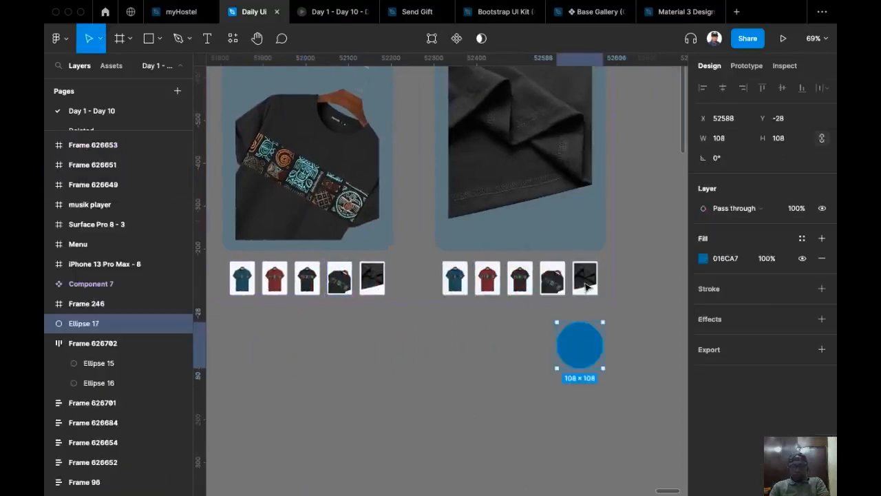
pyautogui.doubleClick(586, 286)
pyautogui.scroll(-1, 713, 413)
pyautogui.click(704, 424)
pyautogui.press('Escape')
pyautogui.click(705, 473)
pyautogui.click(558, 358)
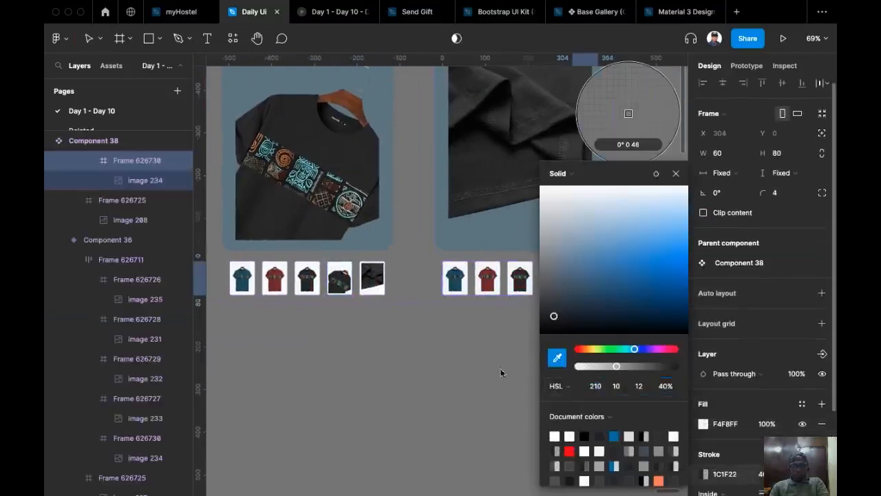
pyautogui.hscroll(3, 501, 373)
pyautogui.click(478, 348)
pyautogui.click(400, 431)
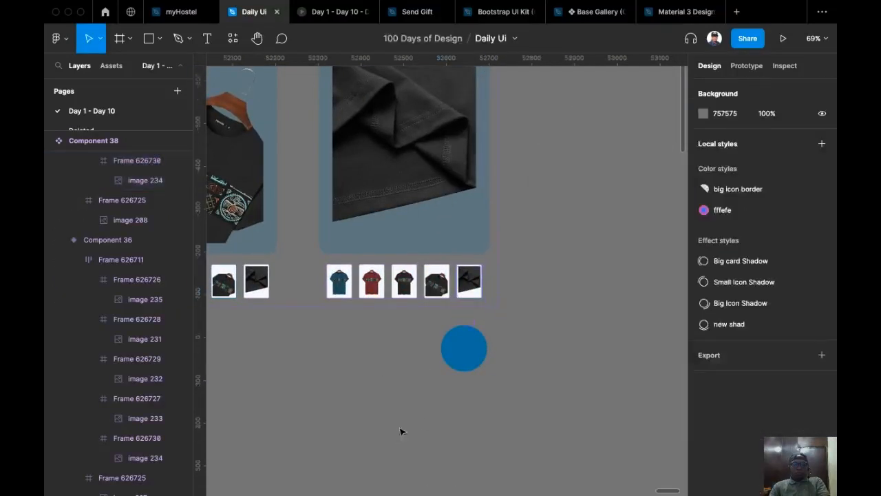
# - Copy the first variant of the T-shirt gallery component and replace the existing gallery on the E commerce page with it
pyautogui.scroll(-5, 401, 432)
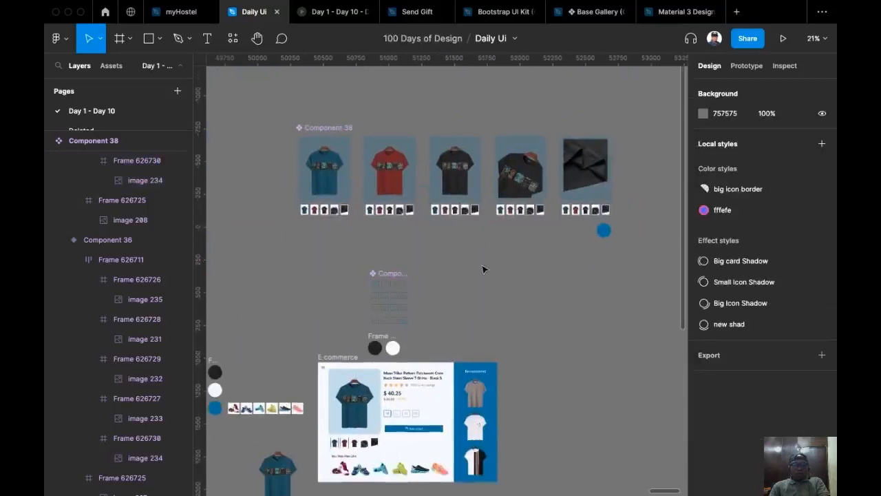
pyautogui.click(331, 175)
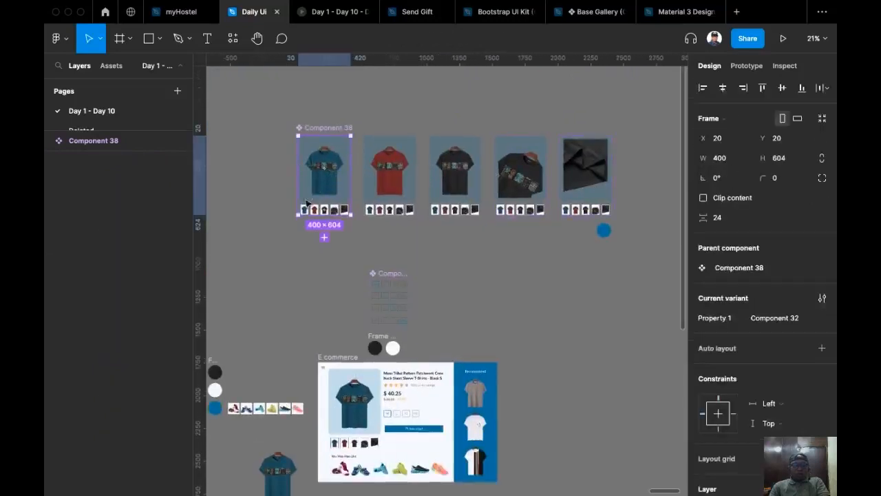
pyautogui.press('super+c')
pyautogui.scroll(-3, 347, 274)
pyautogui.scroll(3, 347, 273)
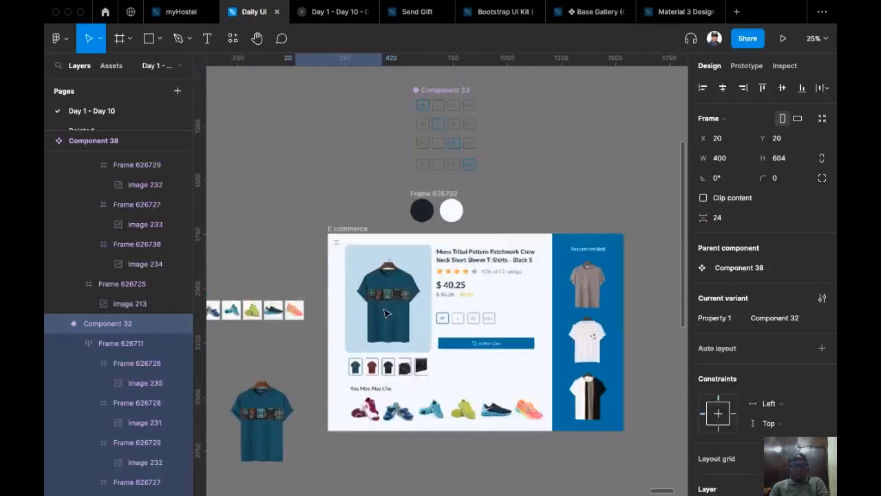
pyautogui.click(386, 314)
pyautogui.press('super+shift+r')
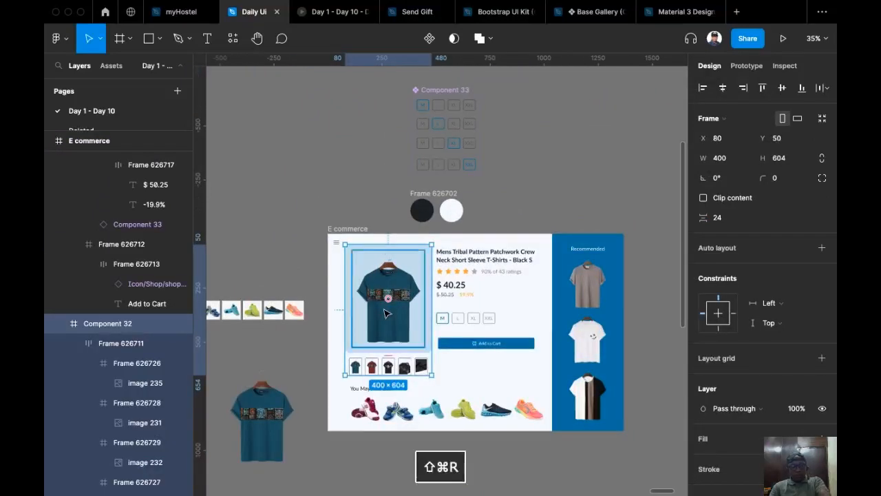
pyautogui.click(398, 200)
pyautogui.scroll(5, 407, 389)
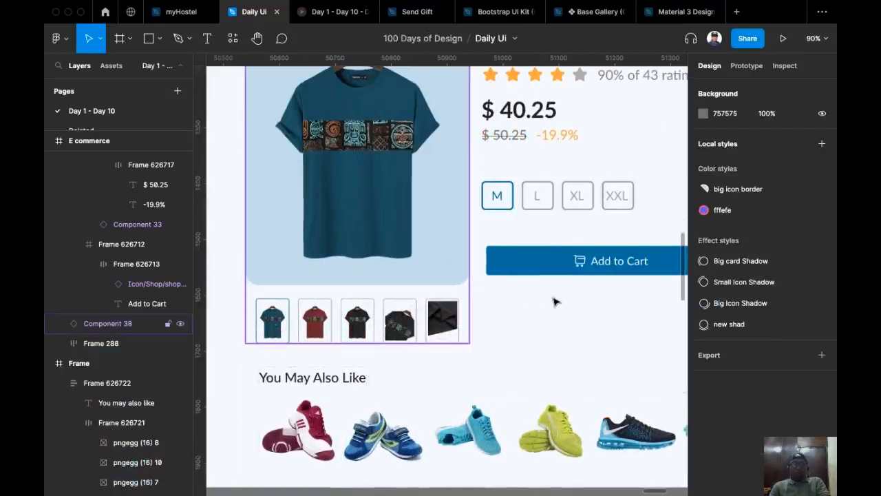
# - Check the overflow scroll behaviour of the T-shirt list under Recommended
pyautogui.scroll(-5, 592, 268)
pyautogui.click(629, 228)
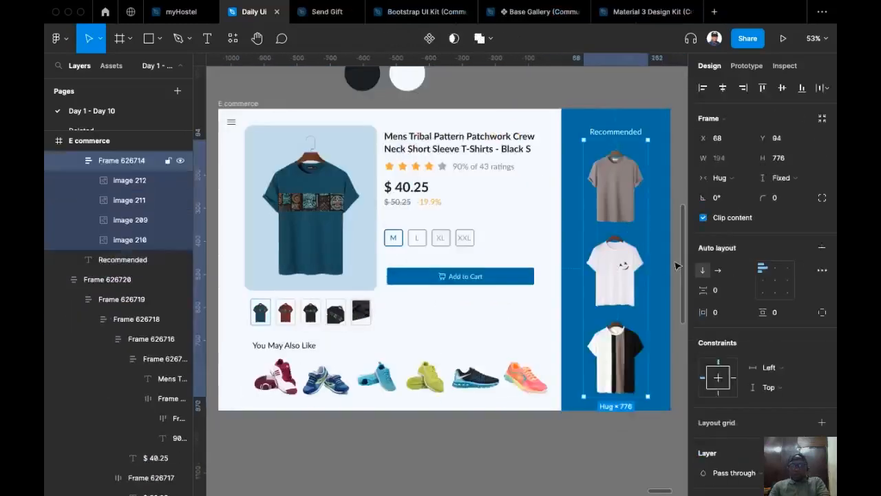
pyautogui.hscroll(2, 674, 266)
pyautogui.click(747, 66)
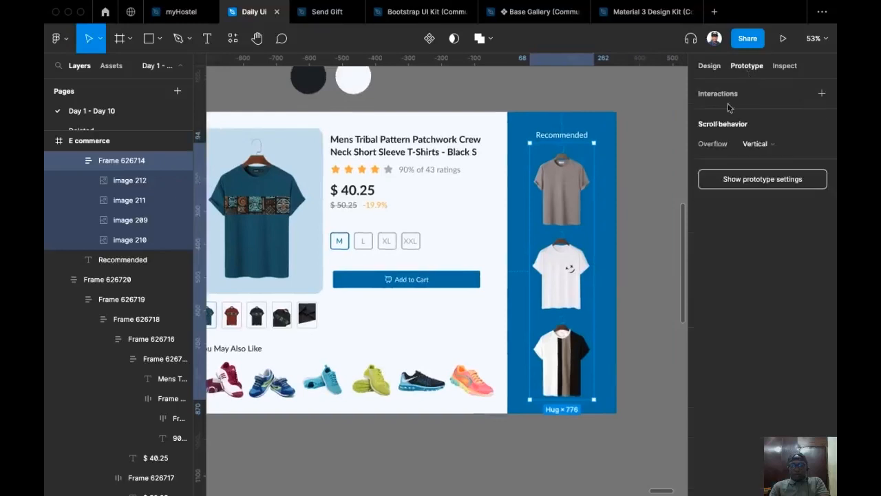
pyautogui.click(757, 145)
pyautogui.click(770, 145)
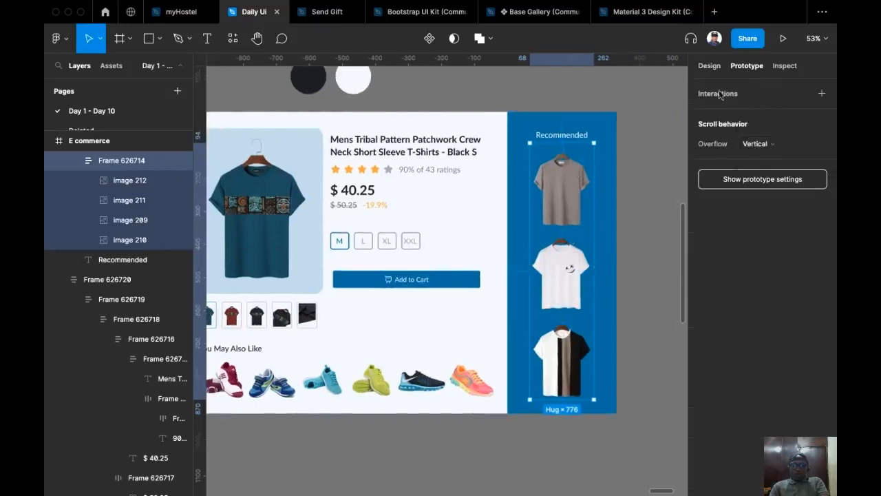
pyautogui.click(710, 66)
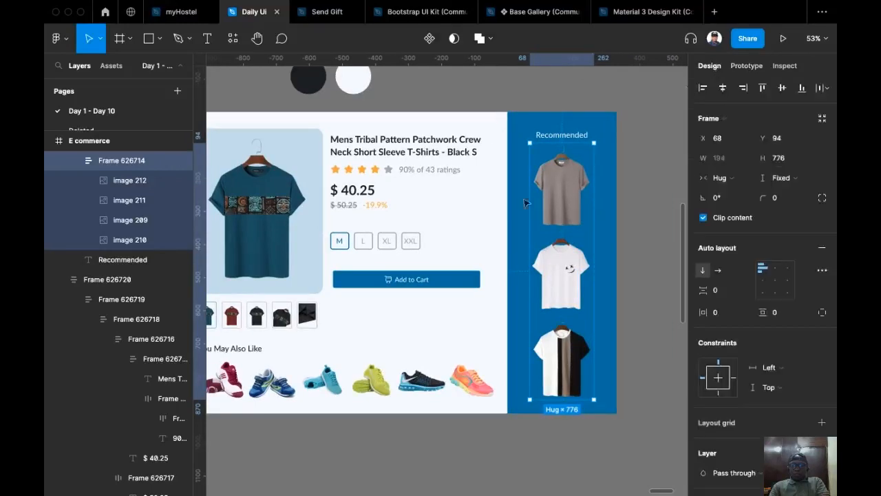
pyautogui.click(449, 107)
# - Add a prototype flow starting point to the E commerce frame
pyautogui.hscroll(-2, 491, 115)
pyautogui.scroll(-1, 499, 121)
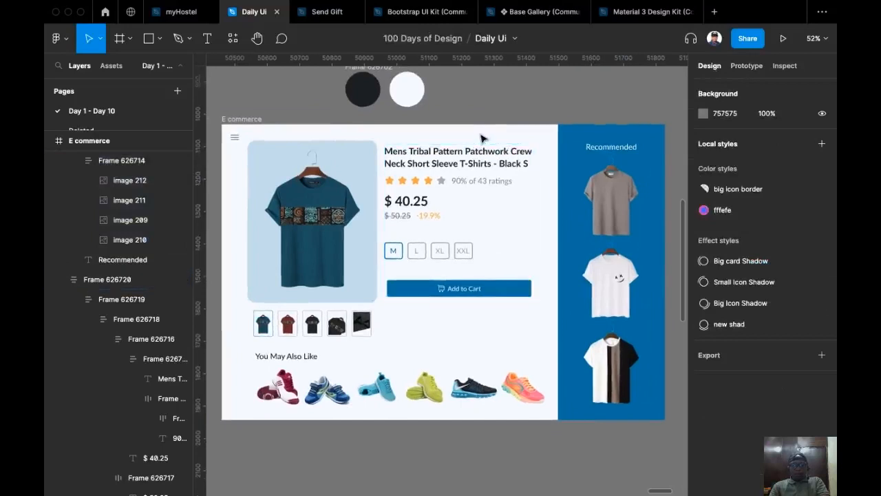
pyautogui.hscroll(-2, 261, 110)
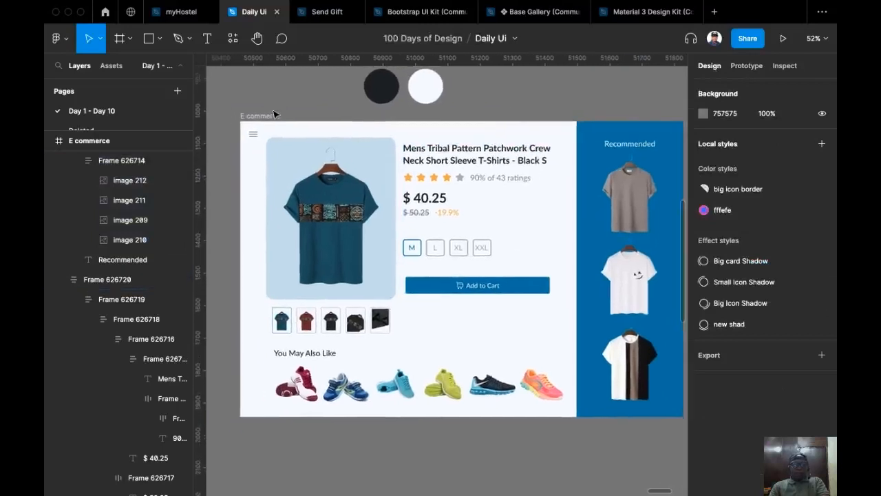
pyautogui.click(274, 115)
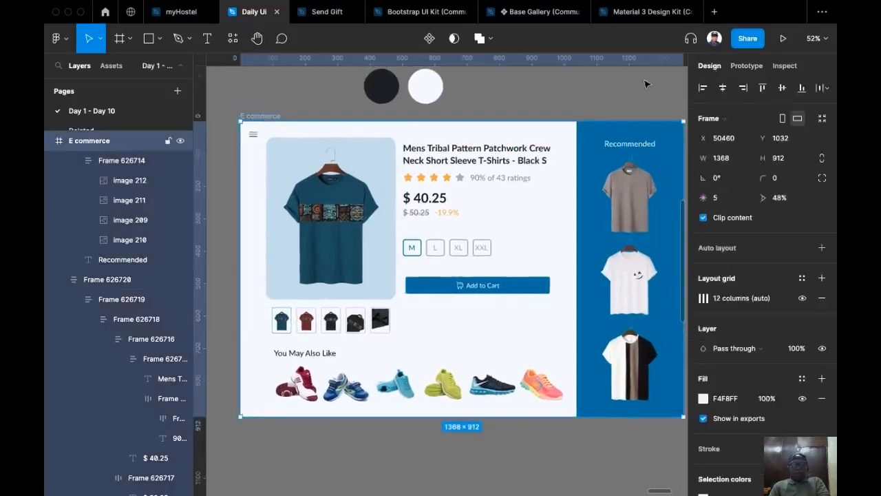
pyautogui.click(747, 65)
pyautogui.click(820, 94)
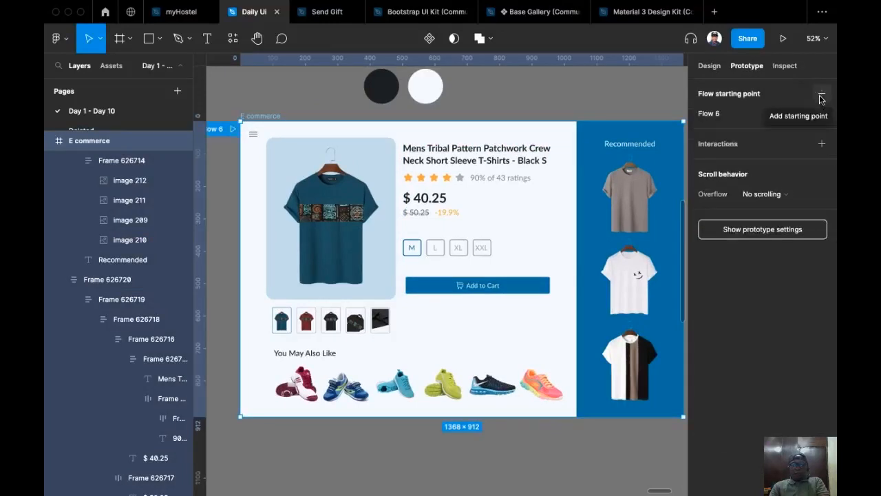
# - Rename the E commerce frame's flow starting point as "e commerce"
pyautogui.hscroll(-3, 315, 94)
pyautogui.doubleClick(266, 139)
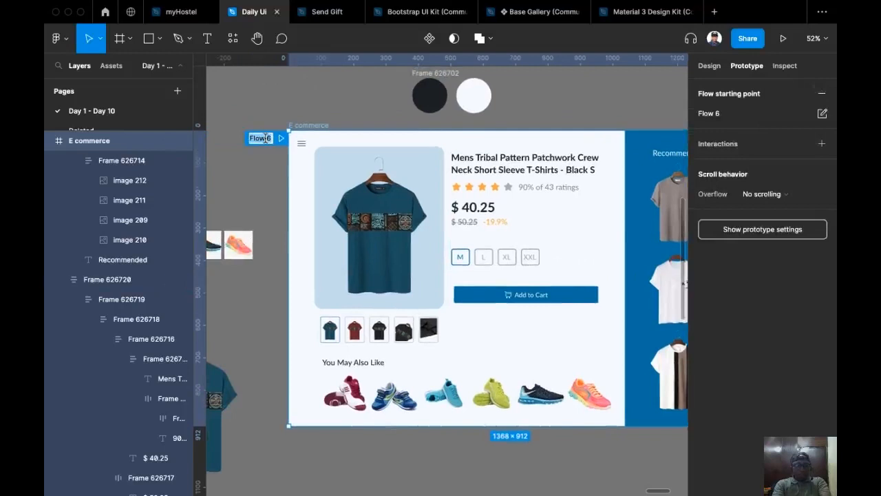
pyautogui.write('E comme')
pyautogui.press('BackSpace')
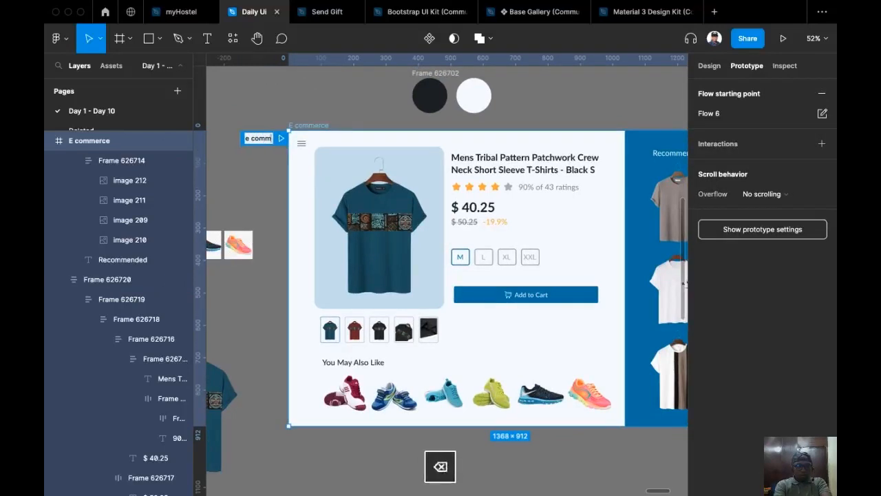
pyautogui.write('erce')
pyautogui.click(554, 106)
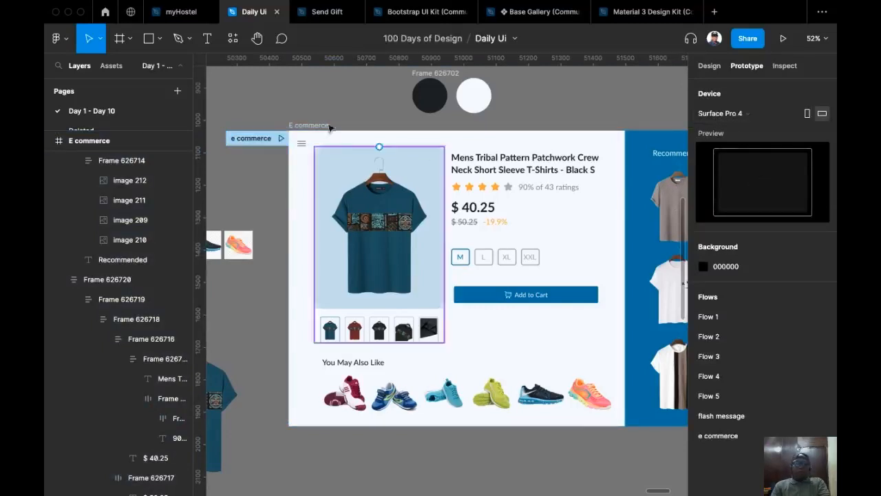
# - Play the e commerce flow and test the vertical scrolling of the Recommended T-shirt list
pyautogui.click(307, 124)
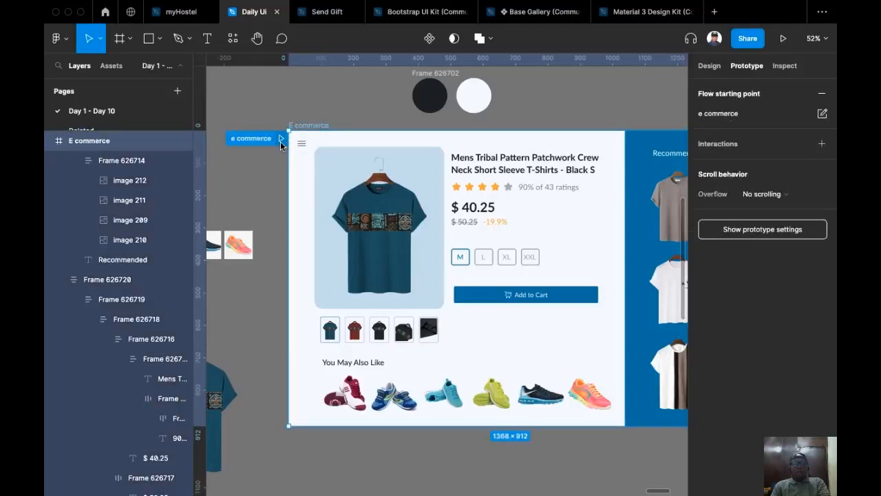
pyautogui.click(281, 139)
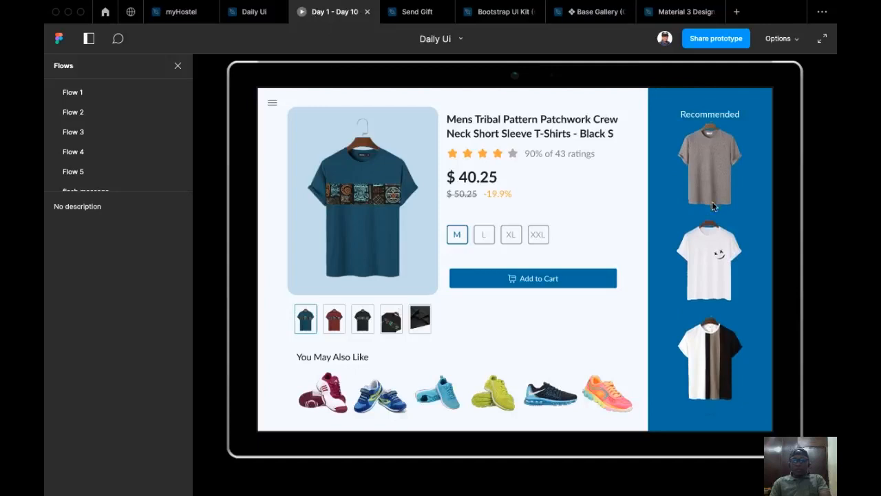
pyautogui.scroll(-2, 712, 202)
pyautogui.scroll(-1, 713, 206)
pyautogui.scroll(3, 712, 201)
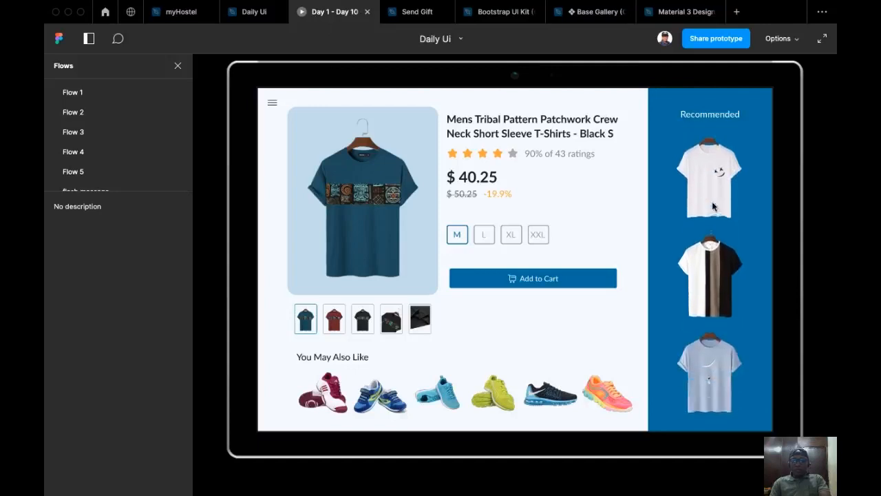
pyautogui.scroll(-3, 712, 200)
pyautogui.scroll(3, 712, 200)
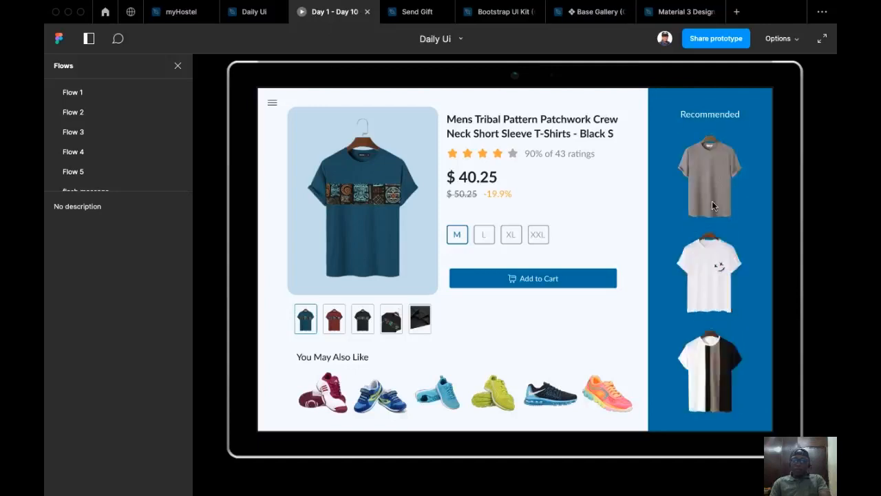
# - Test the gallery in the prototype by choosing the red, black, angled black and fabric close-up thumbnails in turn
pyautogui.click(333, 325)
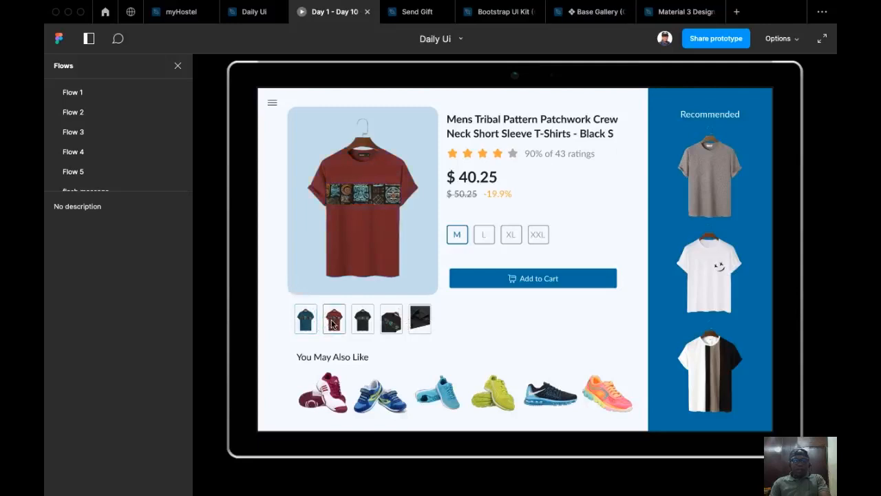
pyautogui.click(365, 328)
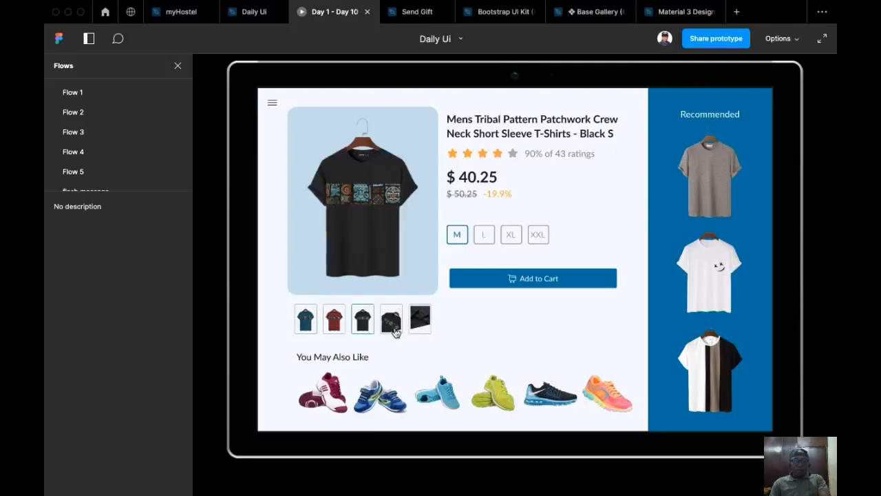
pyautogui.click(394, 331)
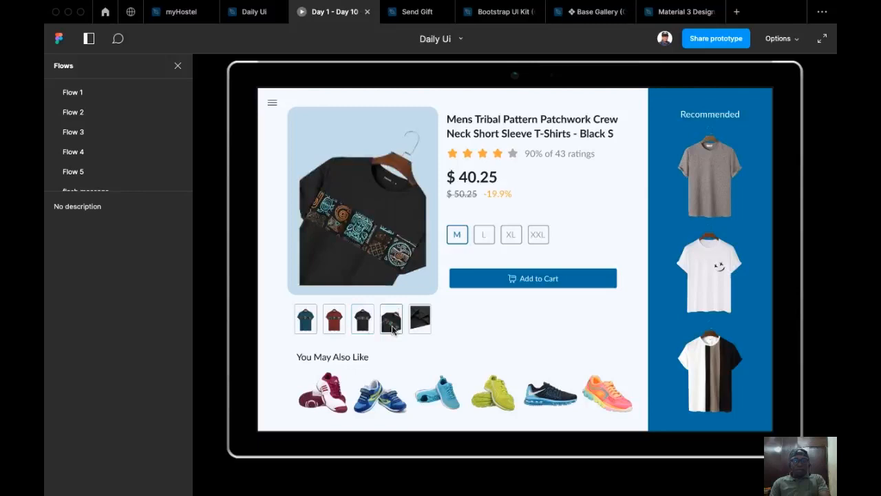
pyautogui.click(420, 325)
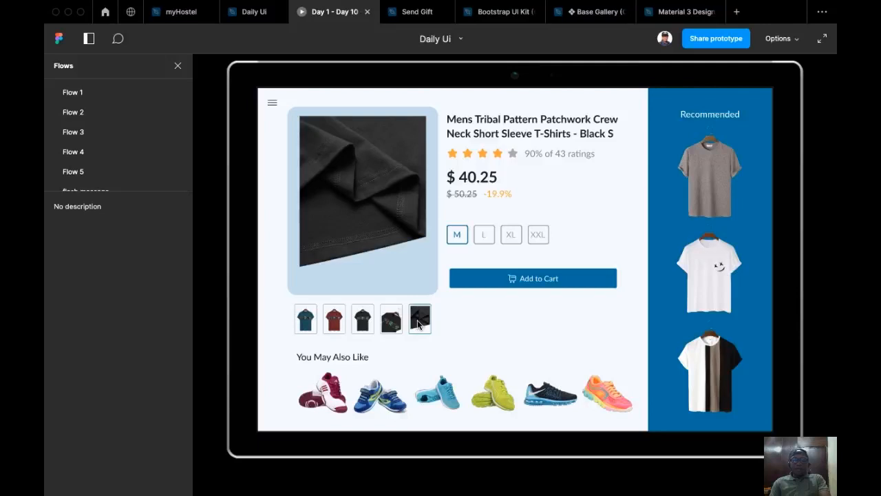
# - Test the prototype's size selector through L, XL and XXL, return it to M, and choose the red T-shirt thumbnail
pyautogui.click(483, 237)
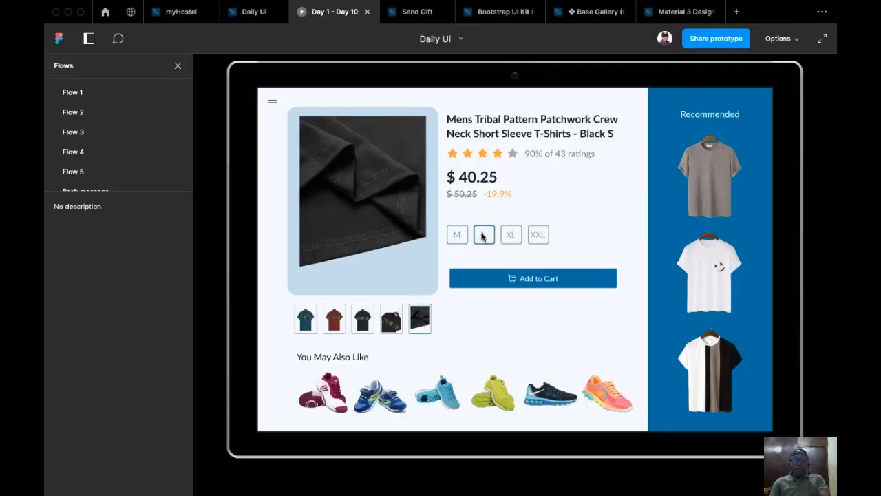
pyautogui.click(539, 239)
pyautogui.click(455, 238)
pyautogui.click(485, 237)
pyautogui.click(517, 239)
pyautogui.click(536, 238)
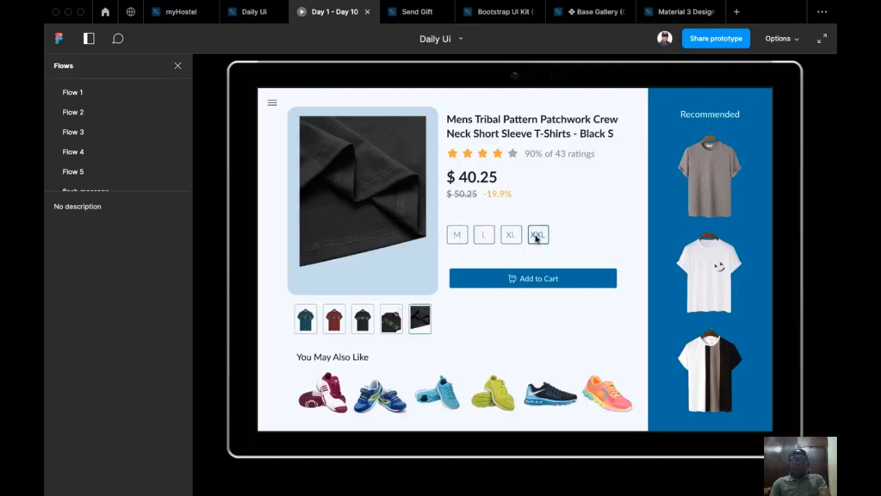
pyautogui.click(461, 237)
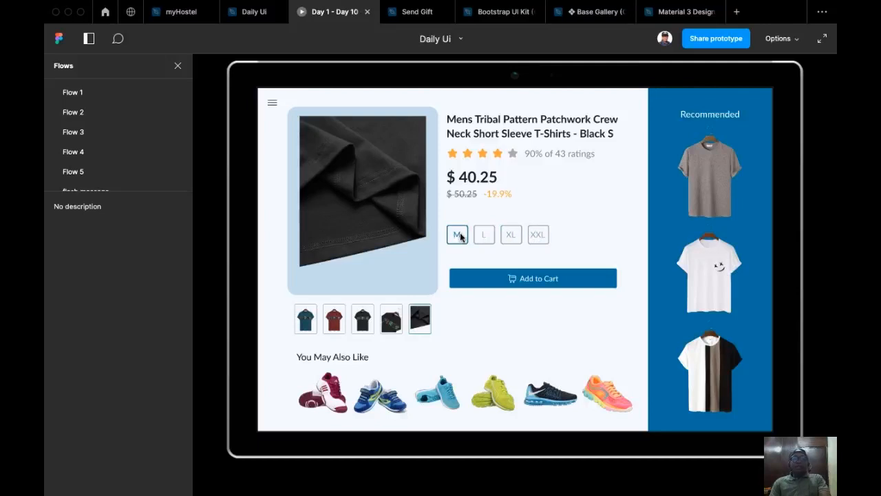
pyautogui.click(332, 326)
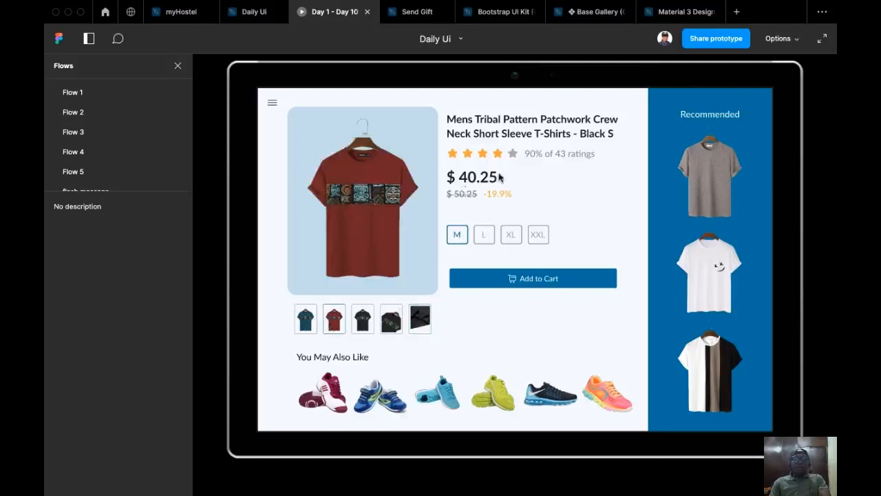